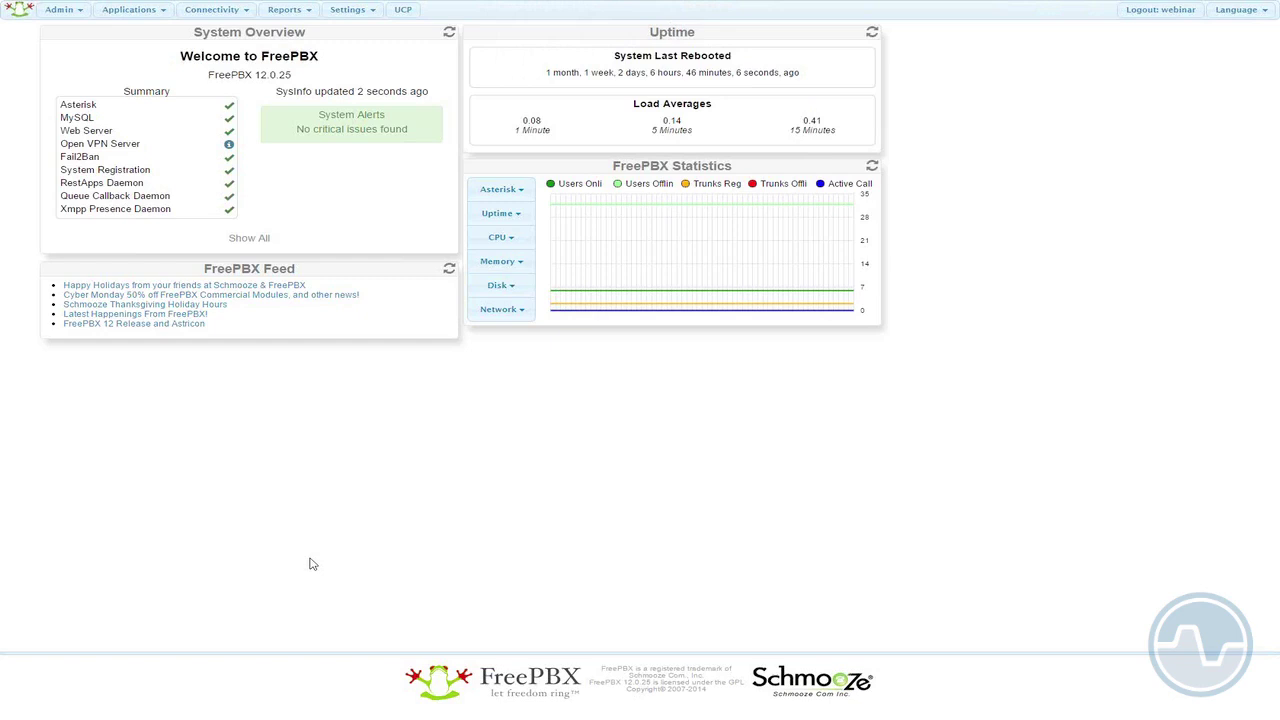
- Open EndPoint Manager from the Settings menu and show its Global Settings (web port 80, provisioning 81)
click(288, 12)
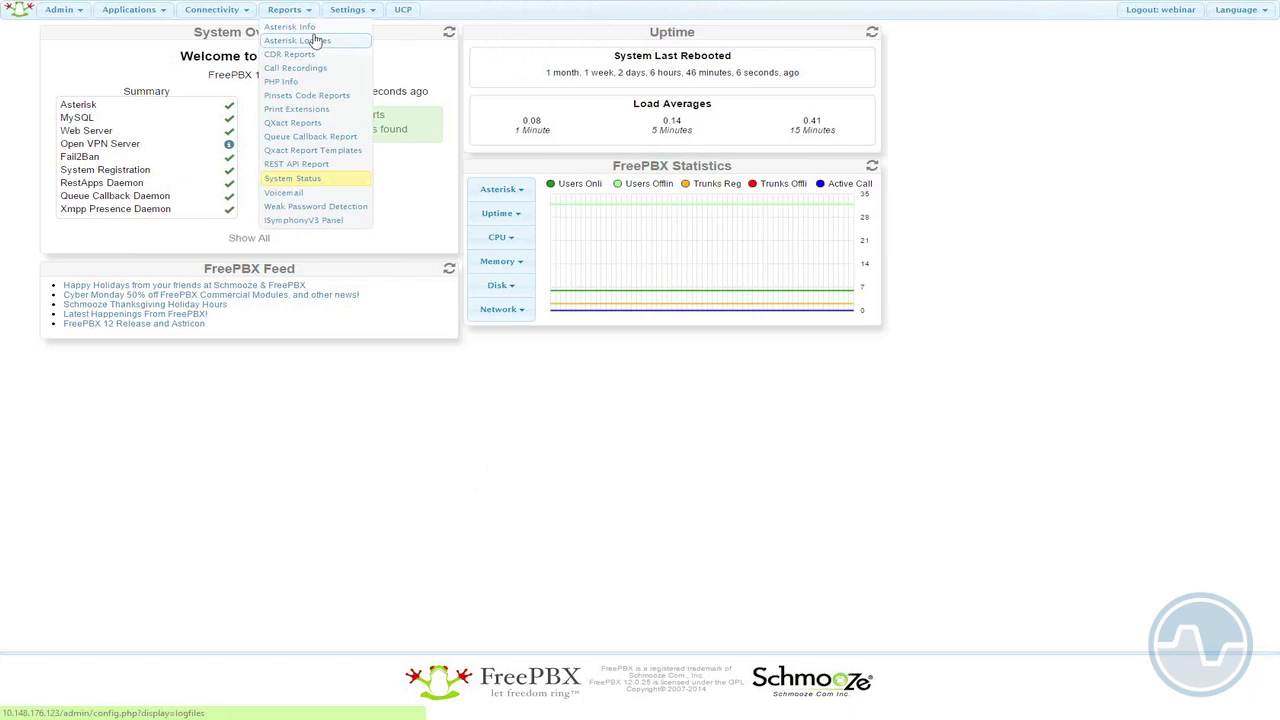
mouse_move(346, 12)
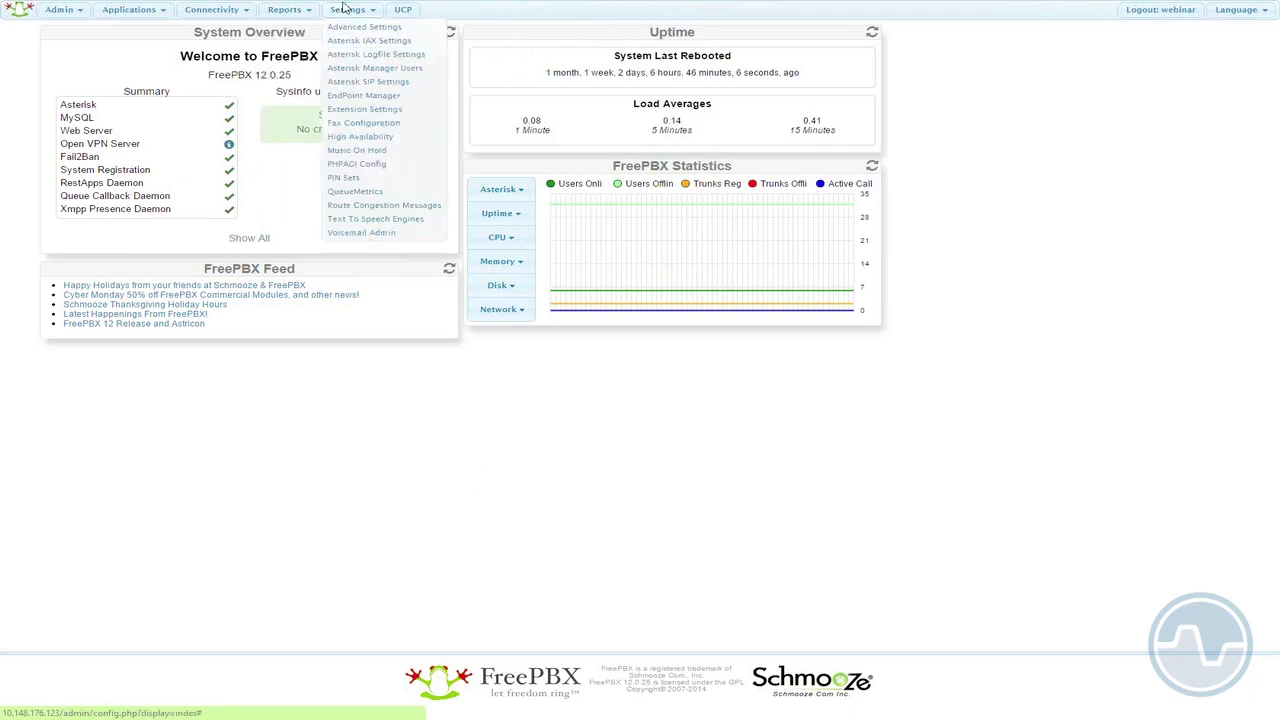
click(363, 86)
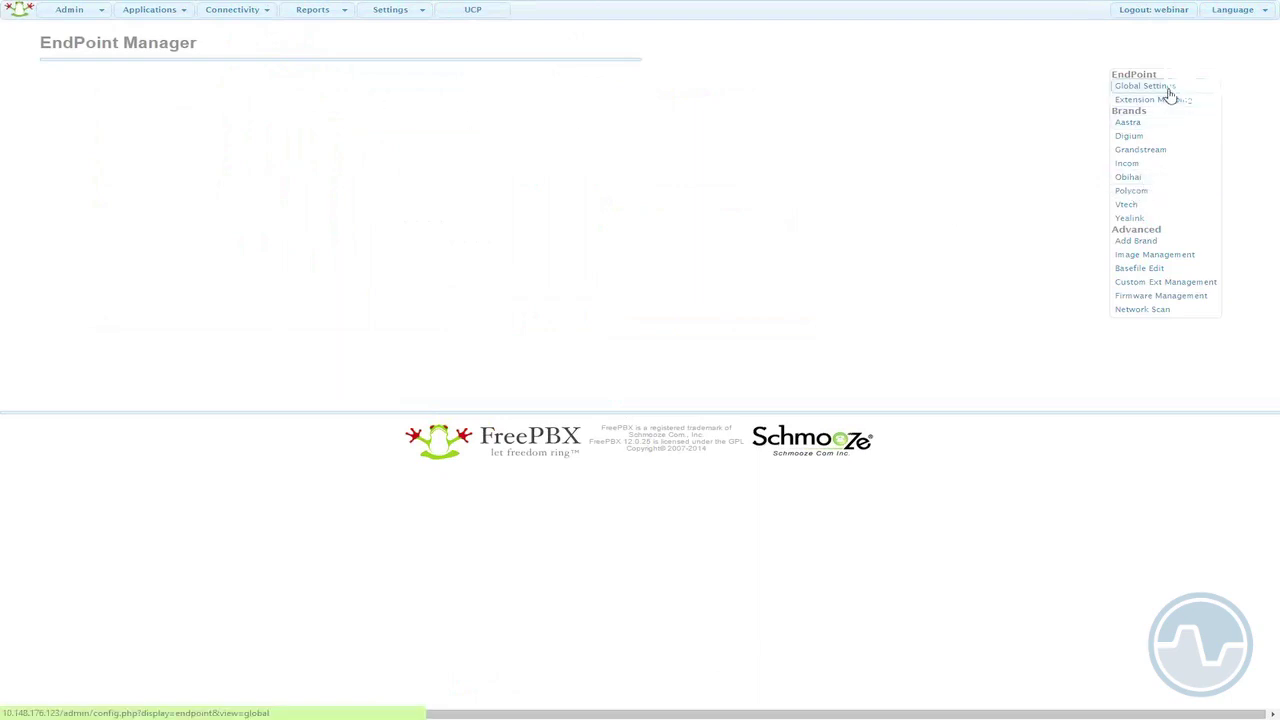
click(1169, 90)
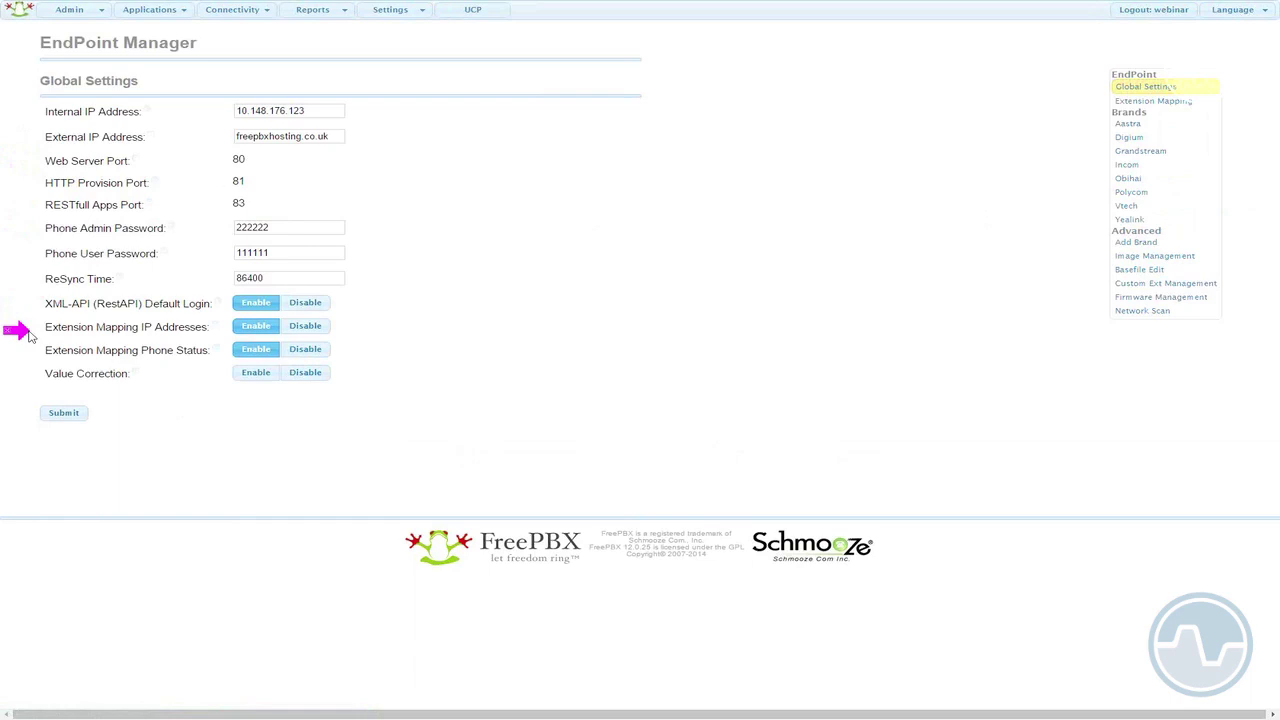
- Go to Image Management, listing schmooze-logo.png and sipstation-logo-bw.jpg
click(1149, 258)
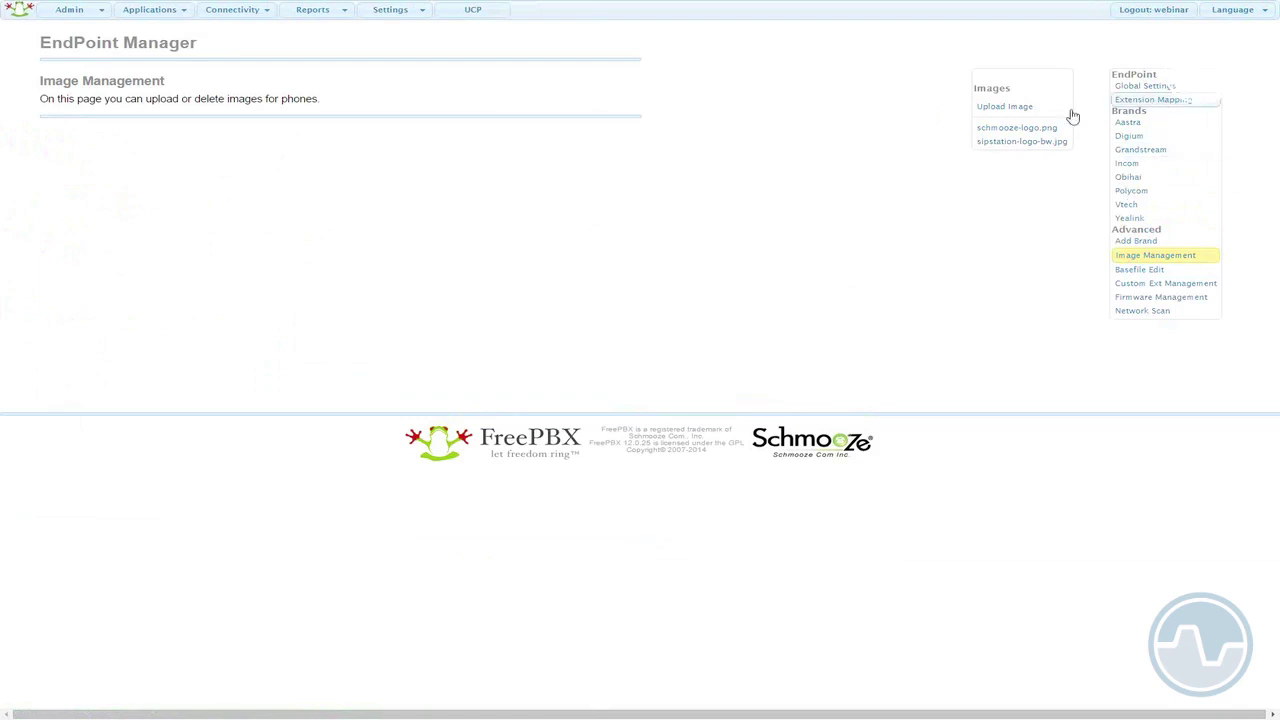
- Preview schmooze-logo.png and sipstation-logo-bw.jpg, then show the Aastra firmware slots
click(1030, 109)
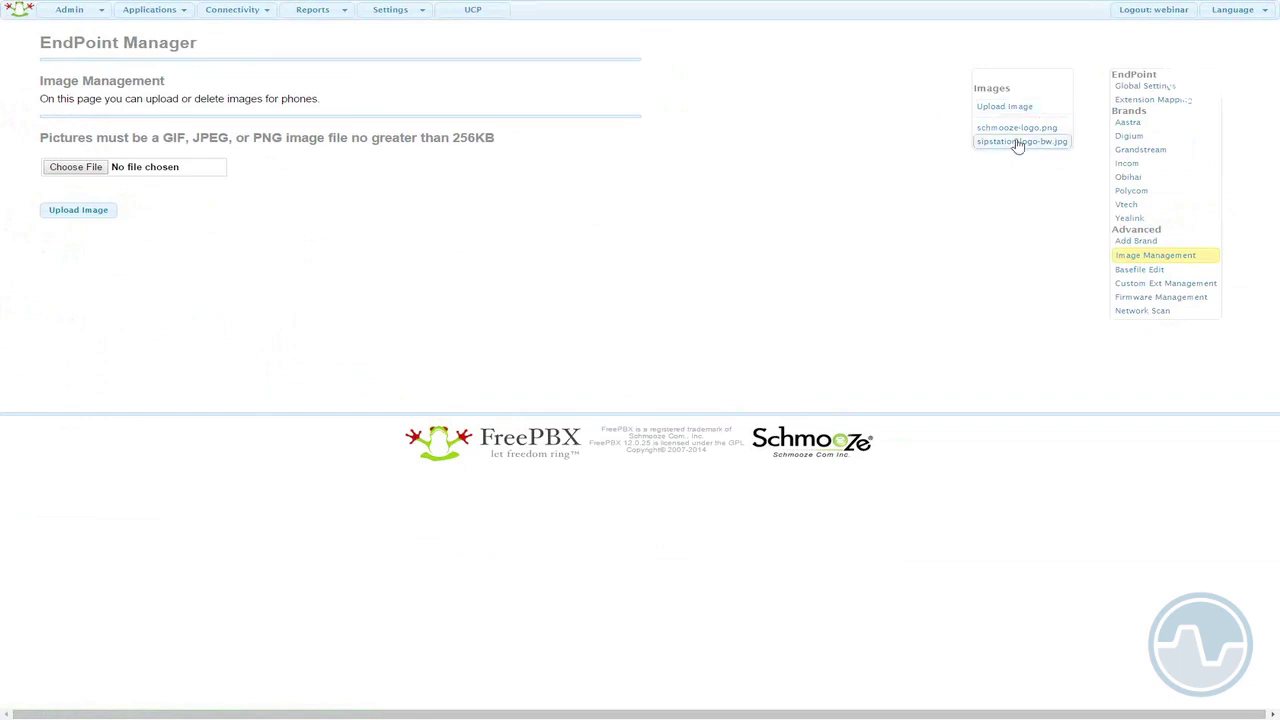
click(1020, 140)
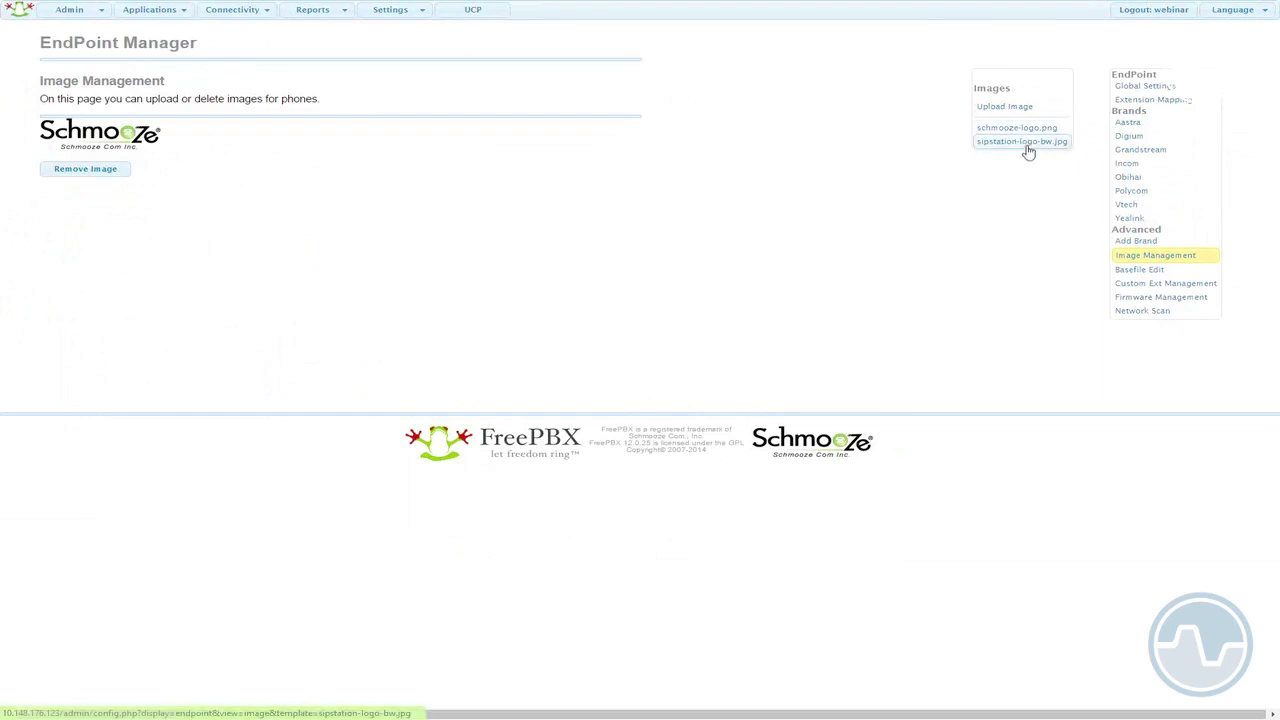
click(1027, 146)
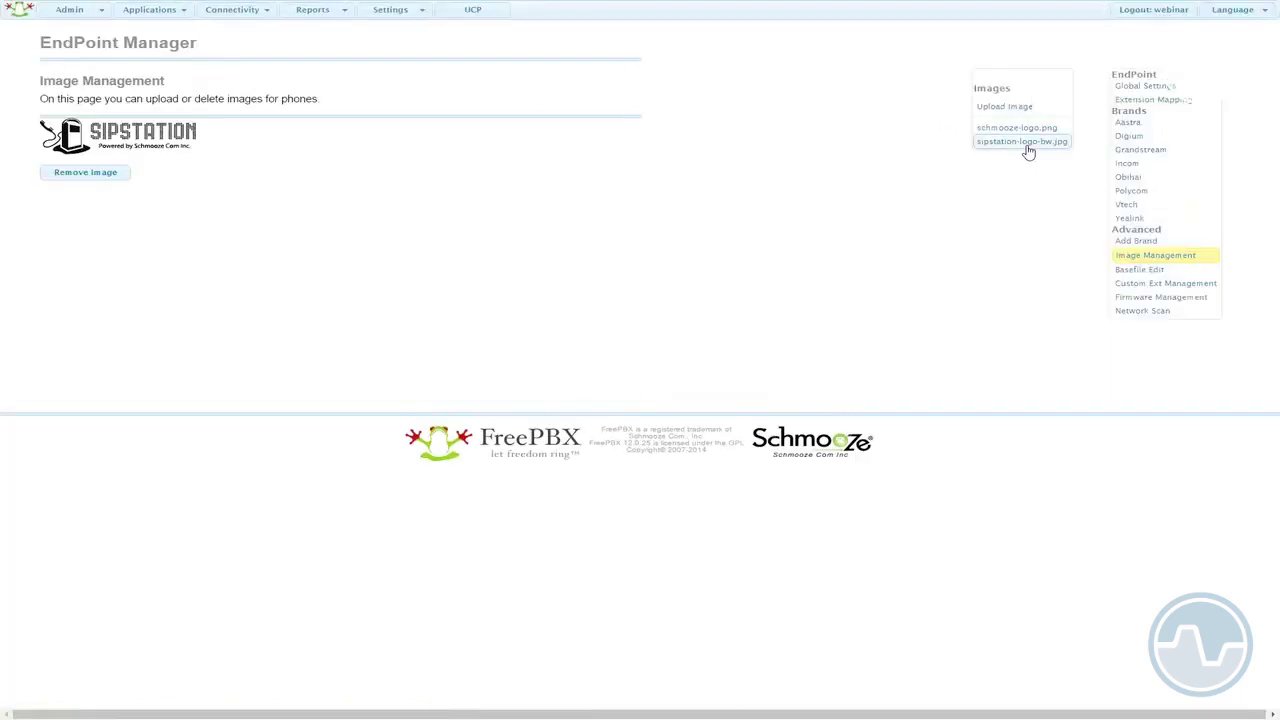
click(1165, 303)
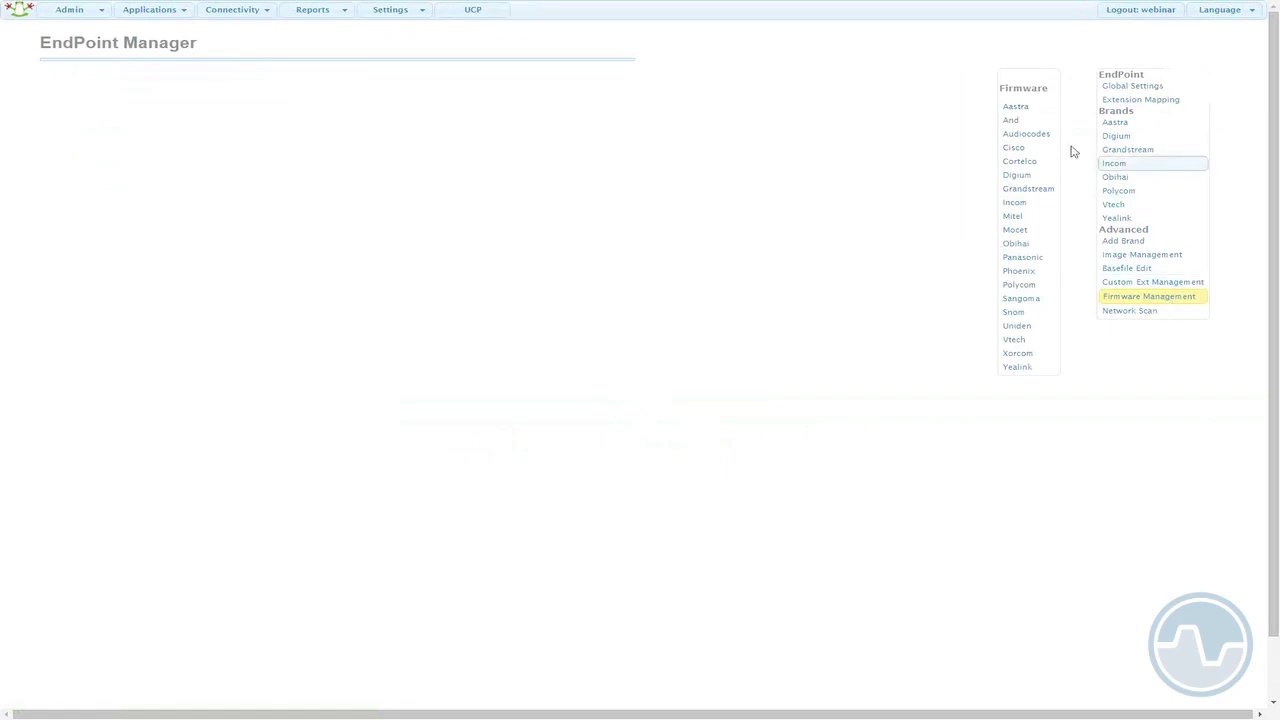
click(1020, 110)
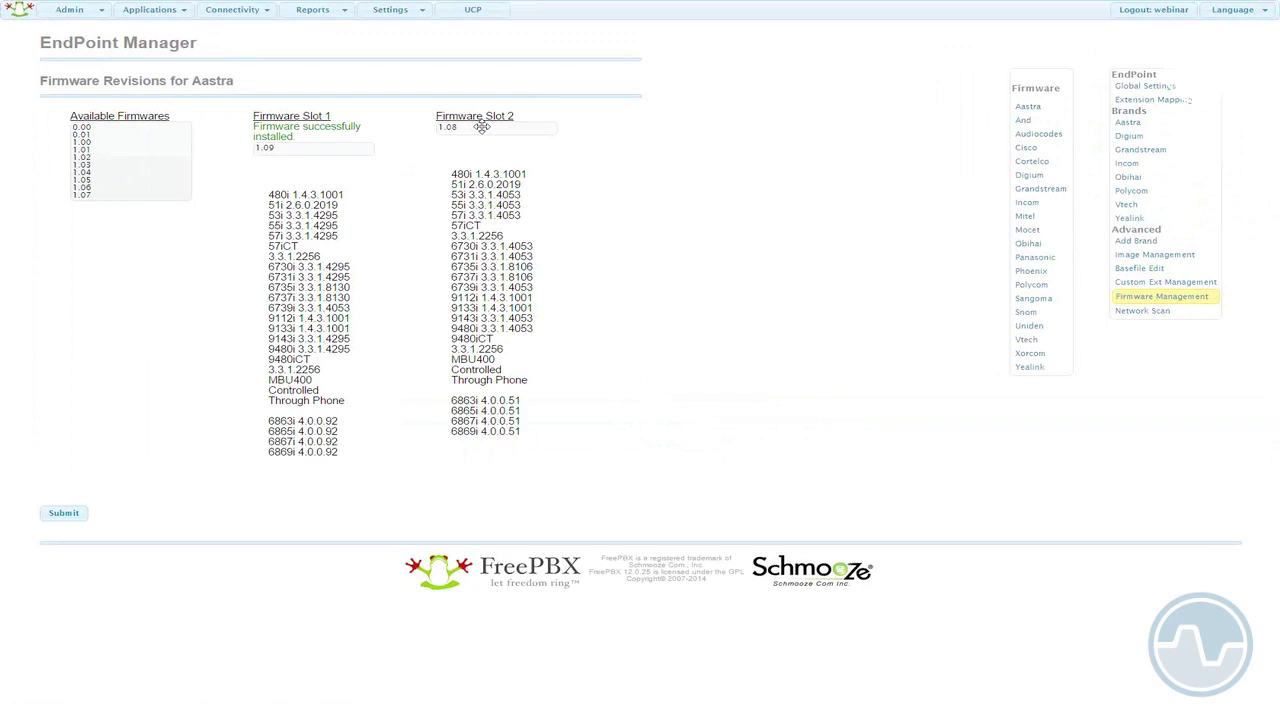
- Move Aastra firmware 1.08 out of Slot 2, then point out the installed brands and Add Brand area
mouse_move(481, 127)
mouse_down()
mouse_move(115, 195)
mouse_move(80, 150)
mouse_move(86, 128)
mouse_move(473, 130)
mouse_up()
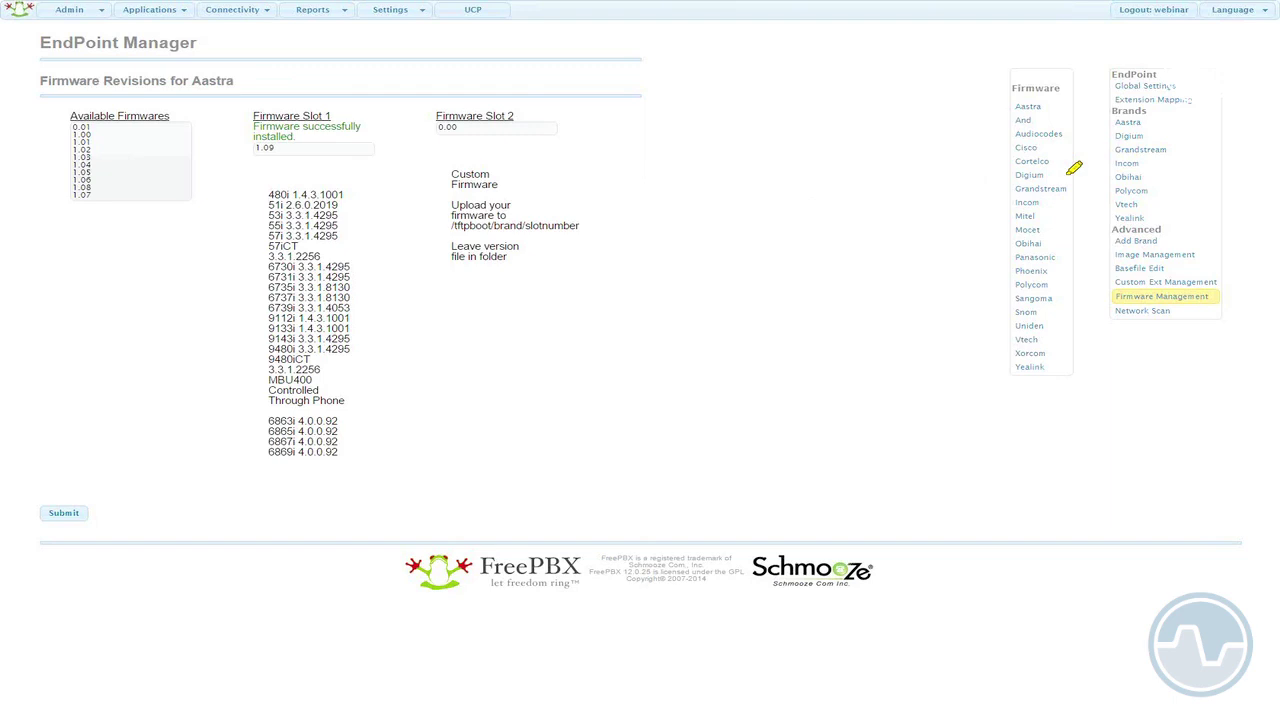
mouse_move(1204, 116)
mouse_down()
mouse_move(1088, 145)
mouse_move(1128, 204)
mouse_move(1226, 138)
mouse_move(1182, 118)
mouse_up()
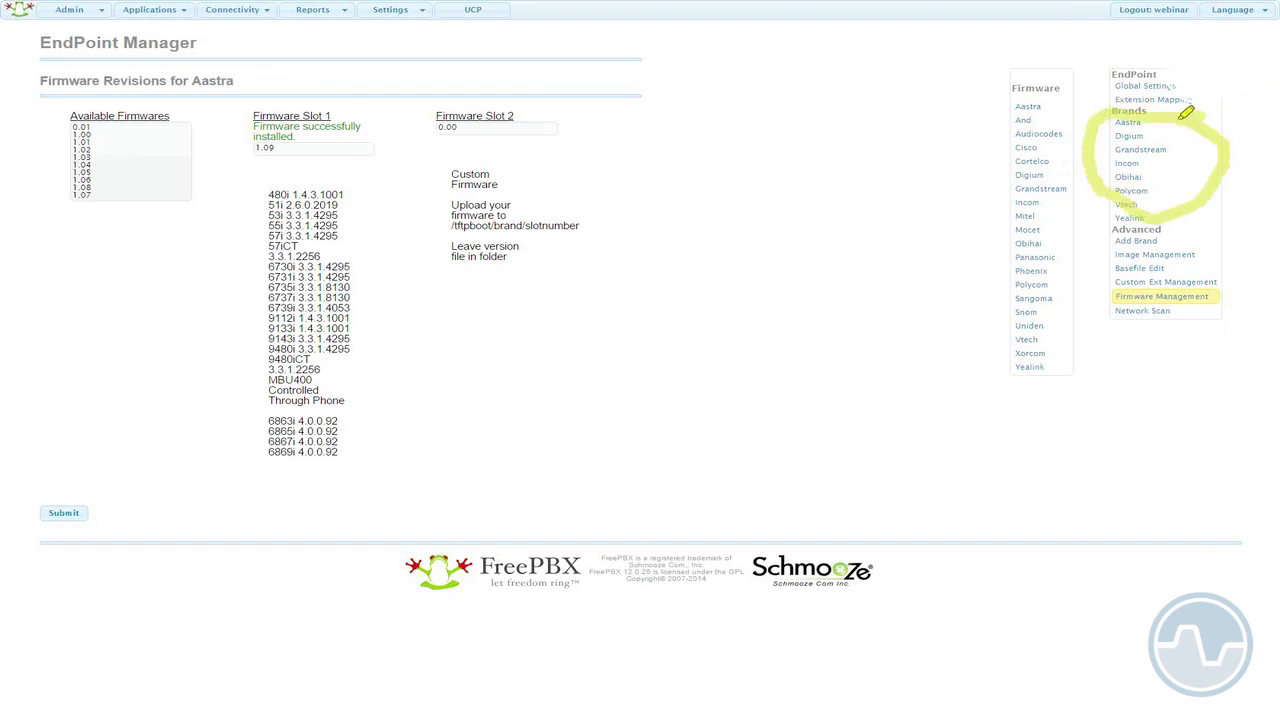
drag(1110, 242, 1150, 236)
- Browse the addable brands (Algo through Xorcom), close that list, and show the Aastra templates
click(1131, 243)
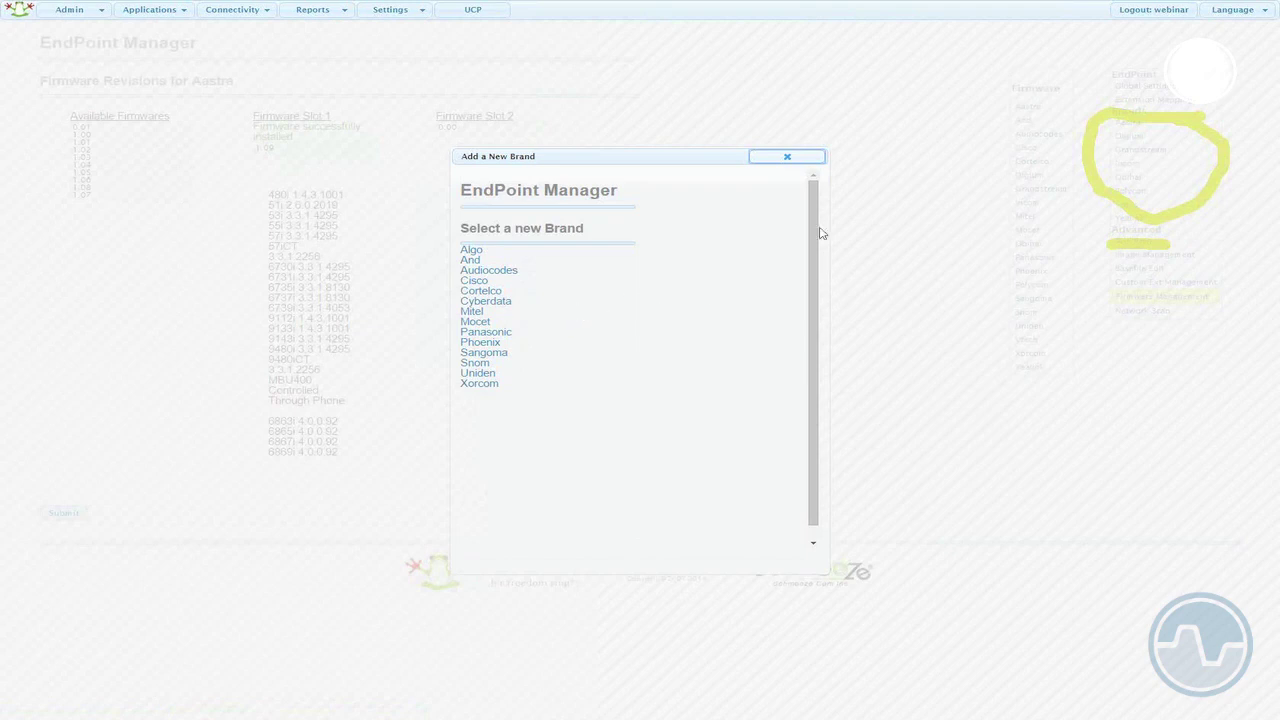
click(799, 162)
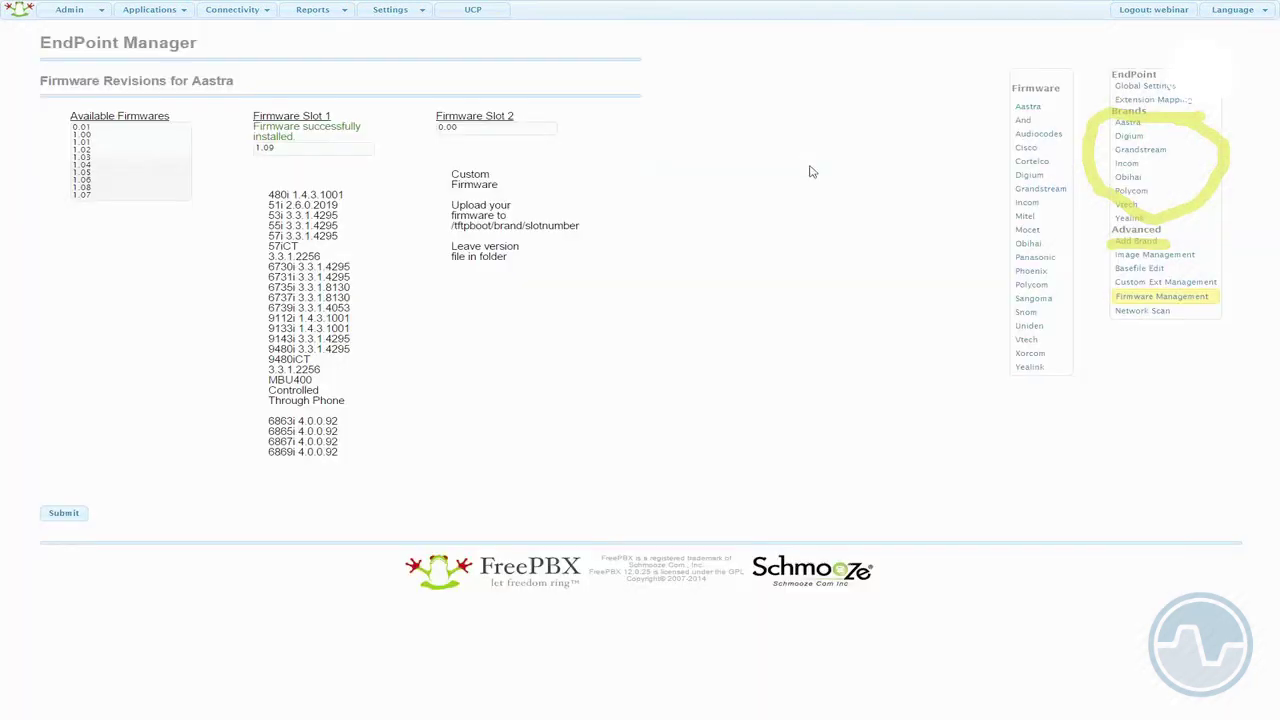
right_click(809, 194)
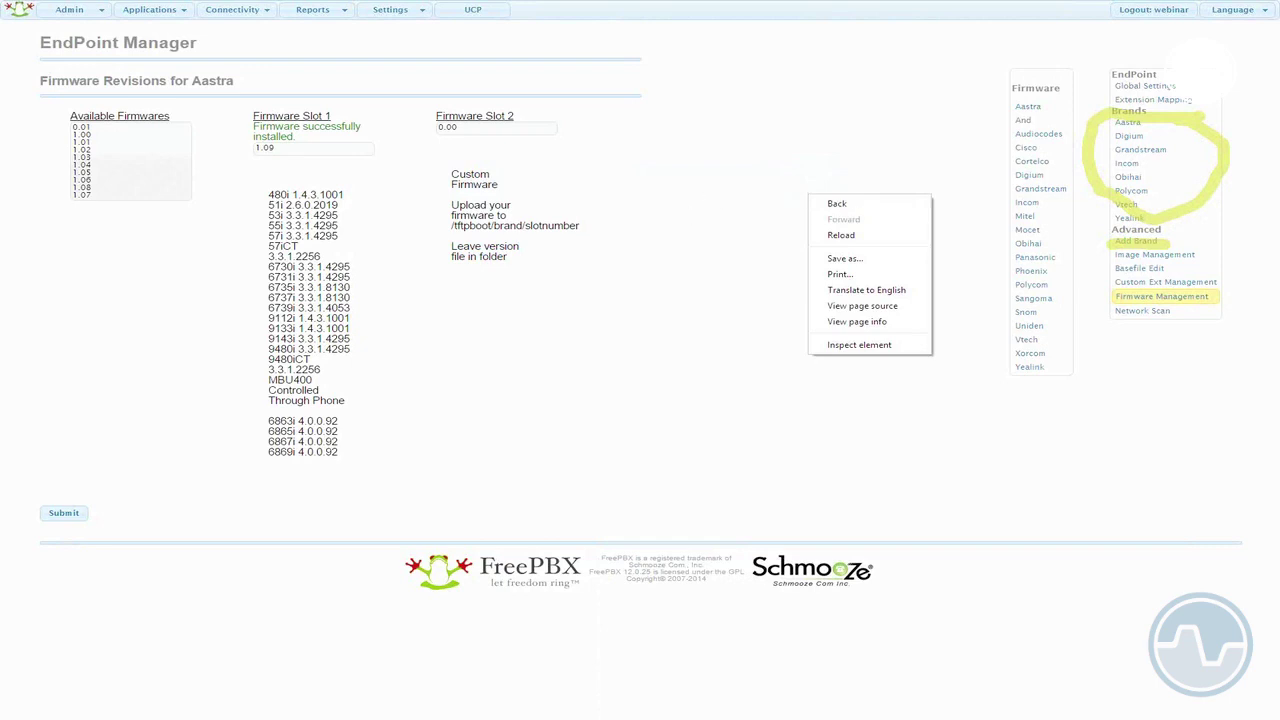
key(Escape)
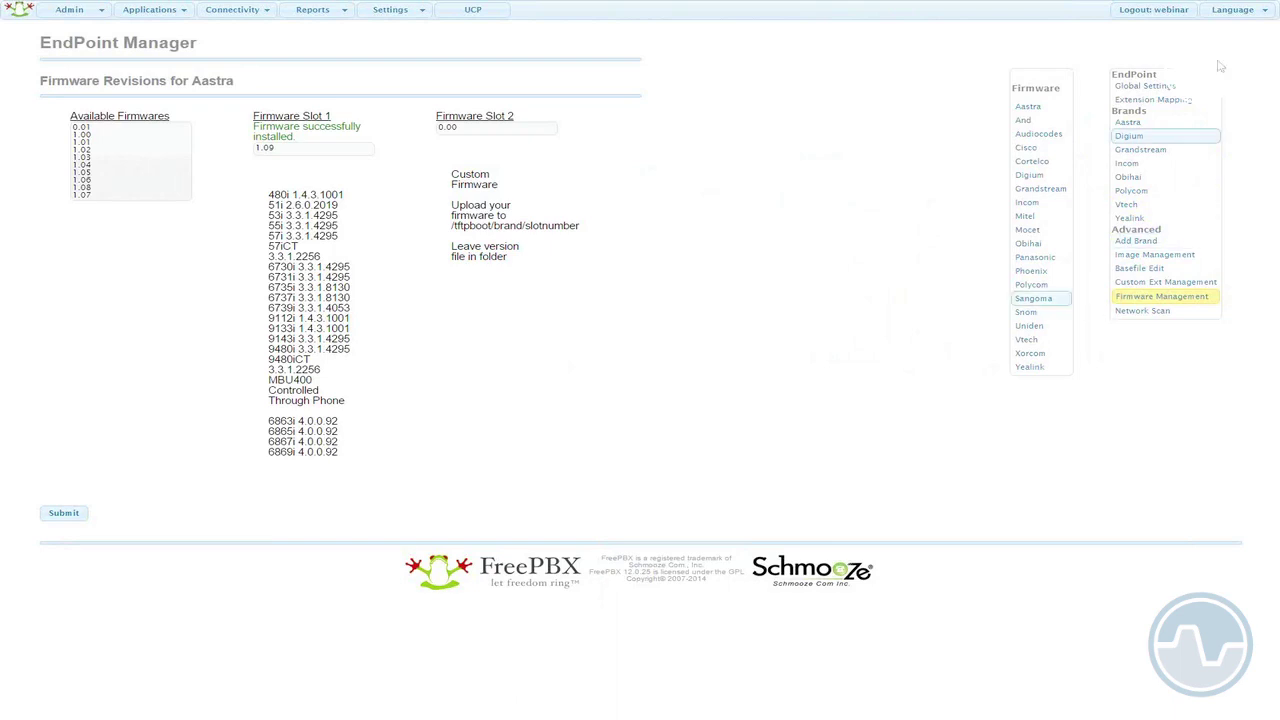
click(1144, 127)
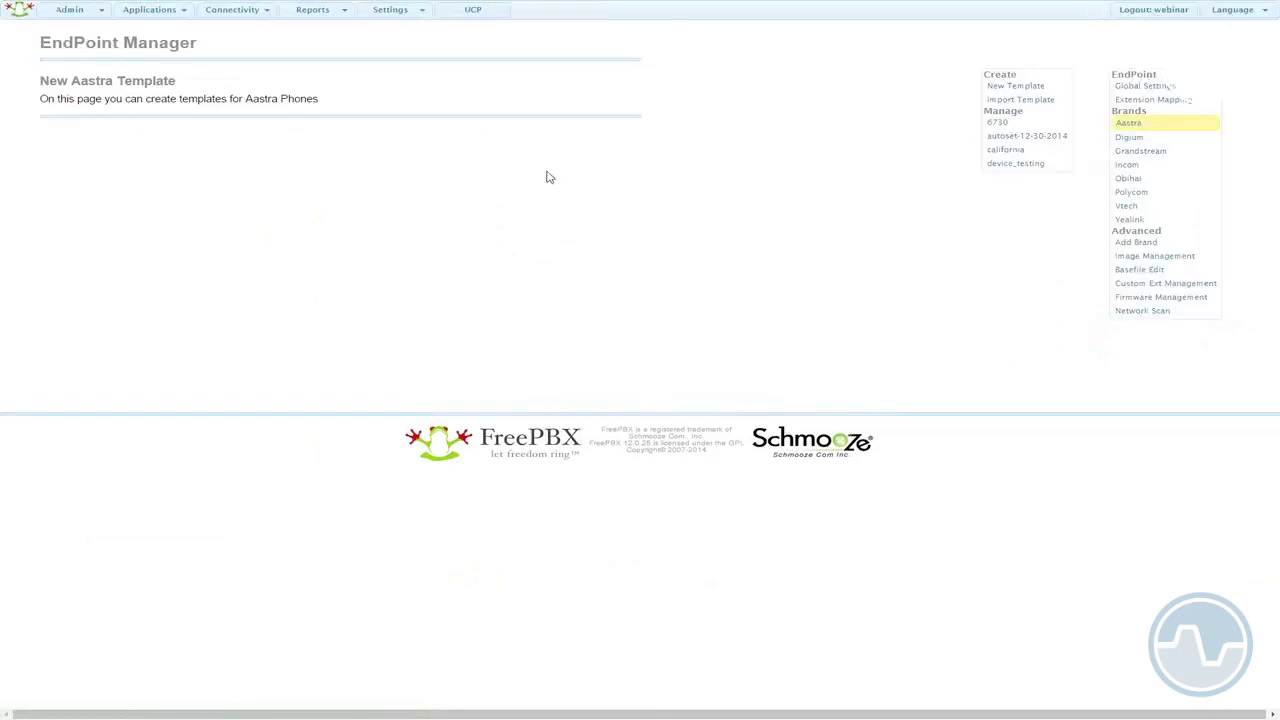
- Create a new Aastra template and select its Template Name field
click(1015, 88)
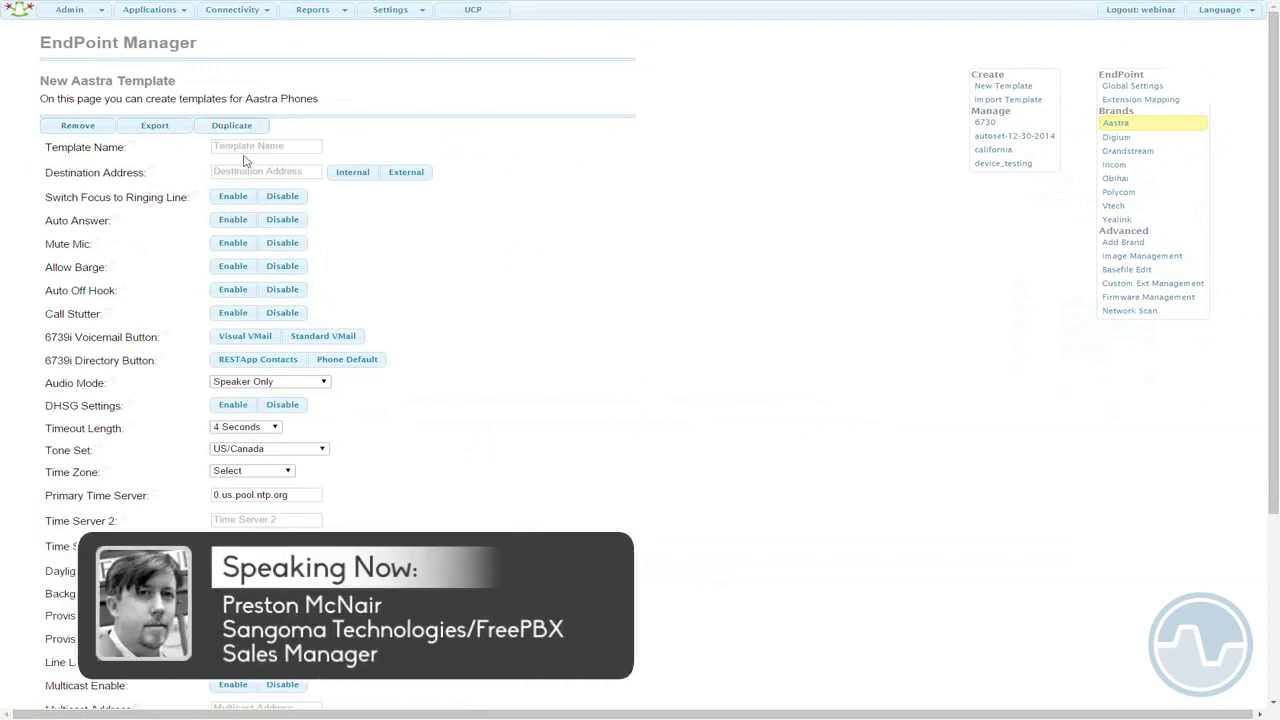
click(250, 146)
- Name the template 'Office Phones' and use the internal server address 10.148.176.123
text(Office Phones)
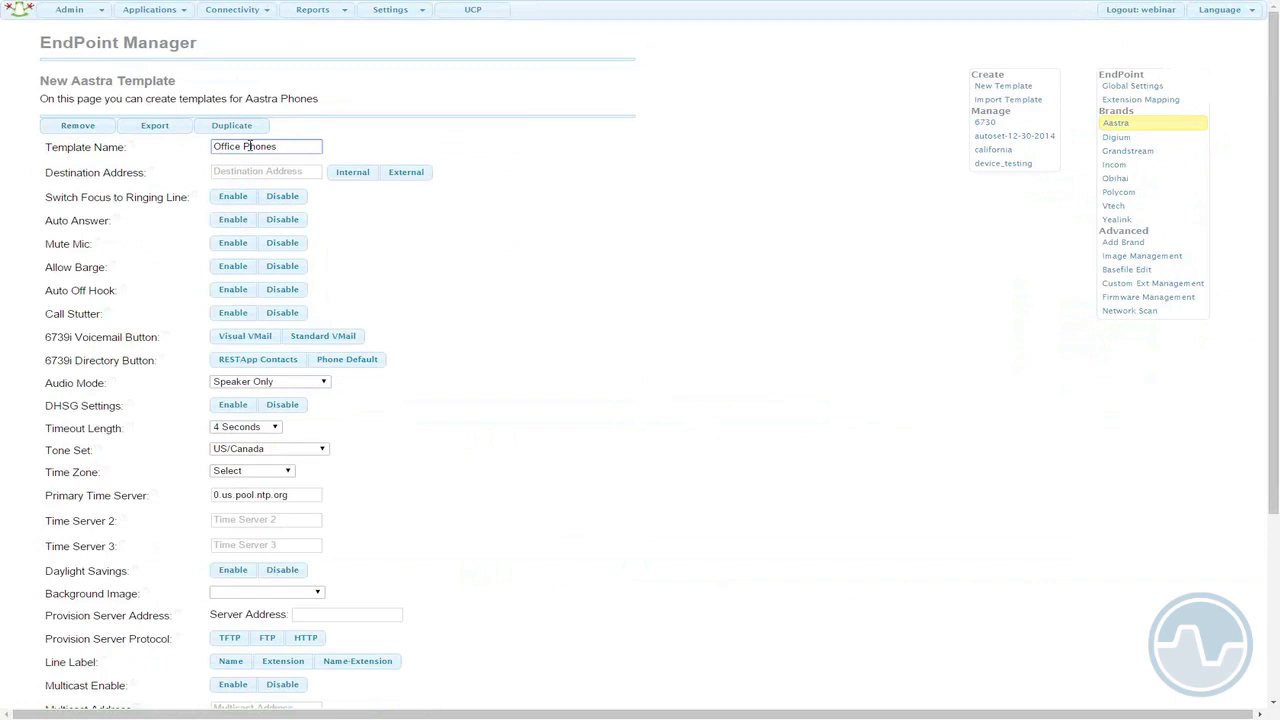
click(571, 391)
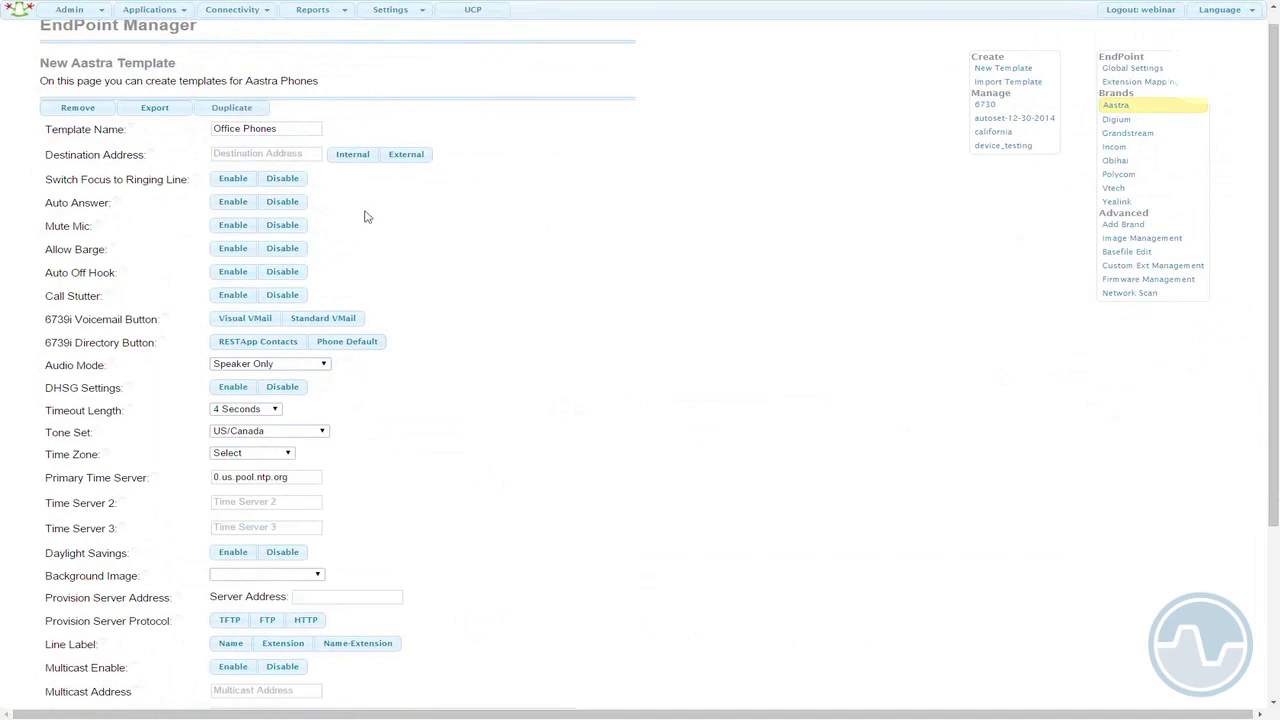
click(355, 163)
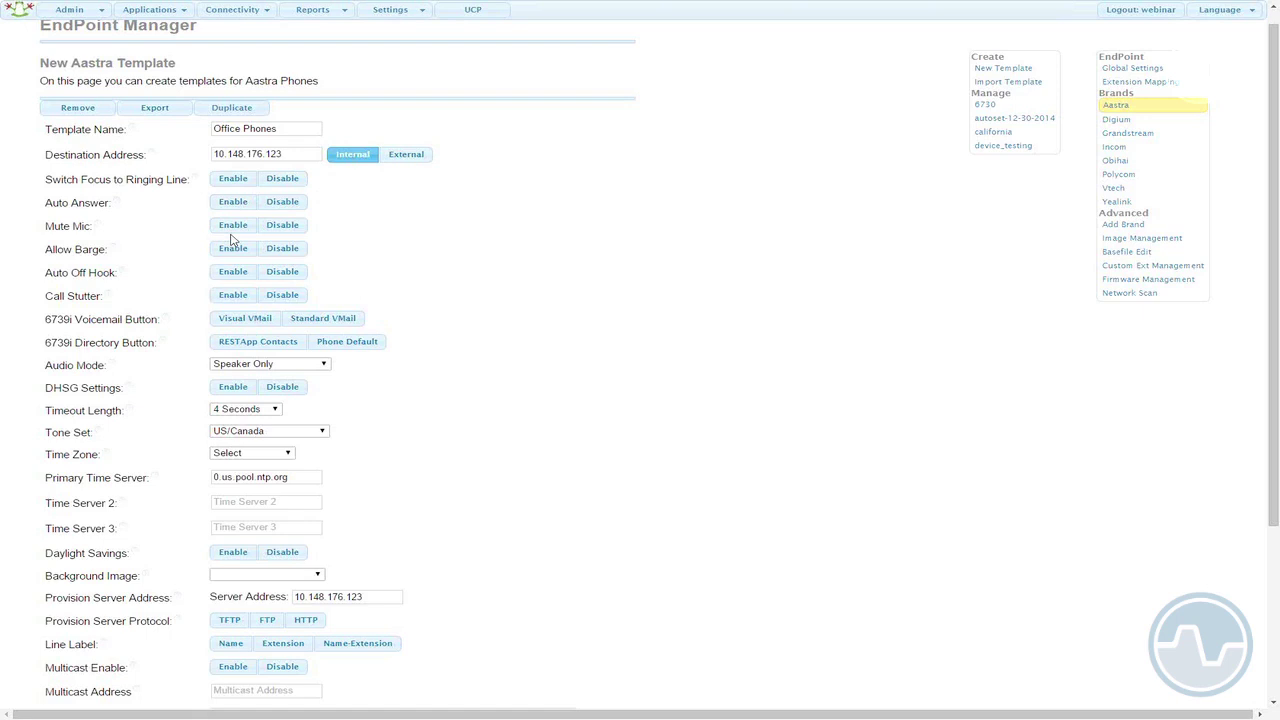
- Choose time zone -05:00, enable daylight savings, and pick sipstation-logo-bw.jpg as background image
click(288, 454)
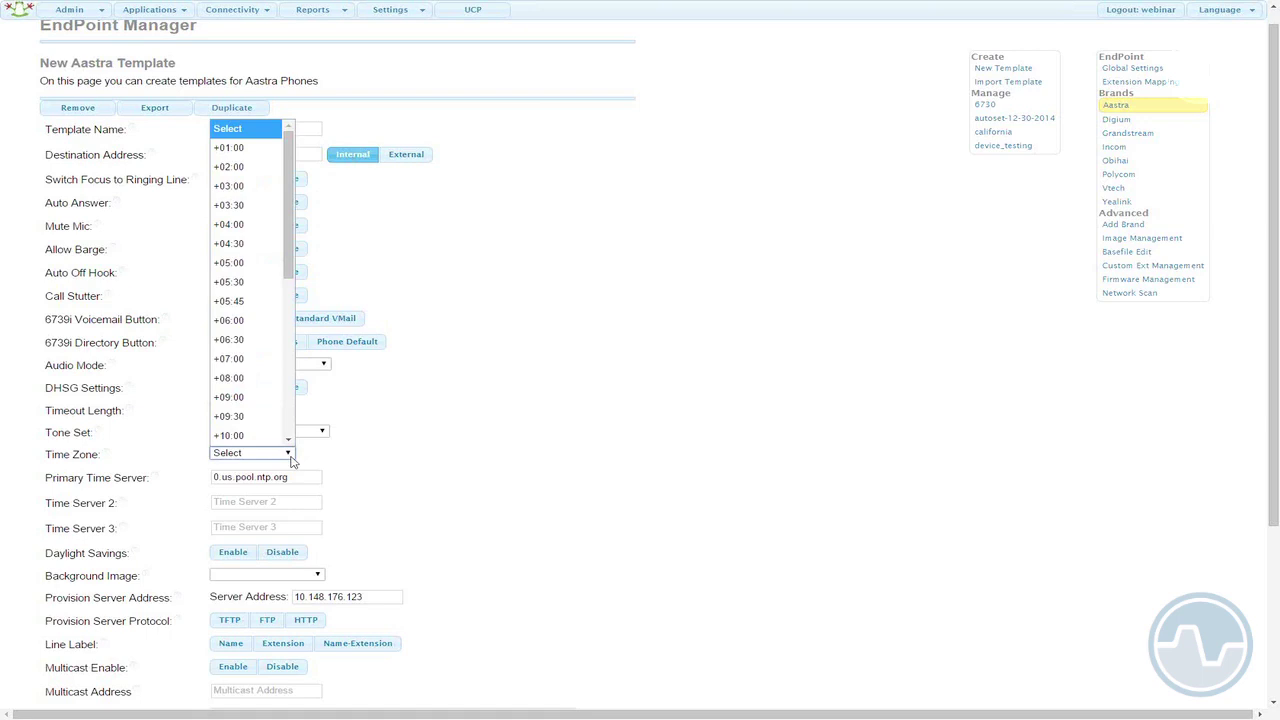
scroll(300, 370, down, 5)
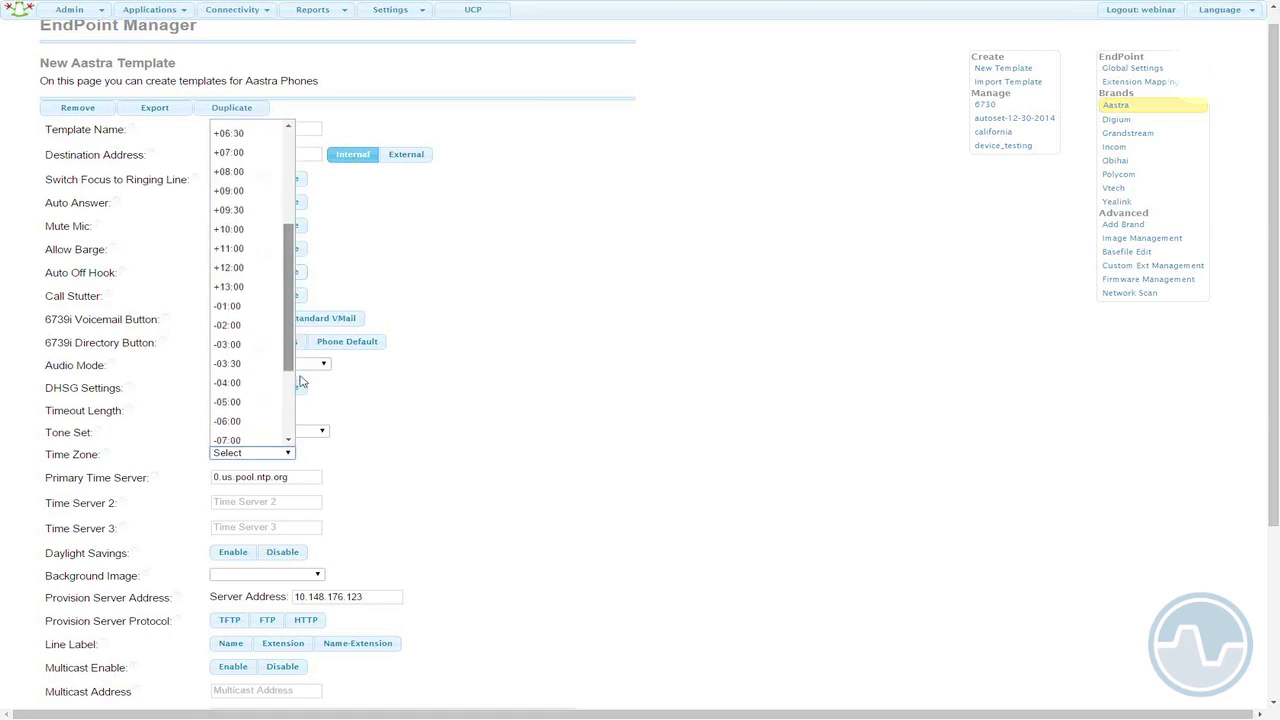
scroll(300, 381, down, 1)
click(262, 364)
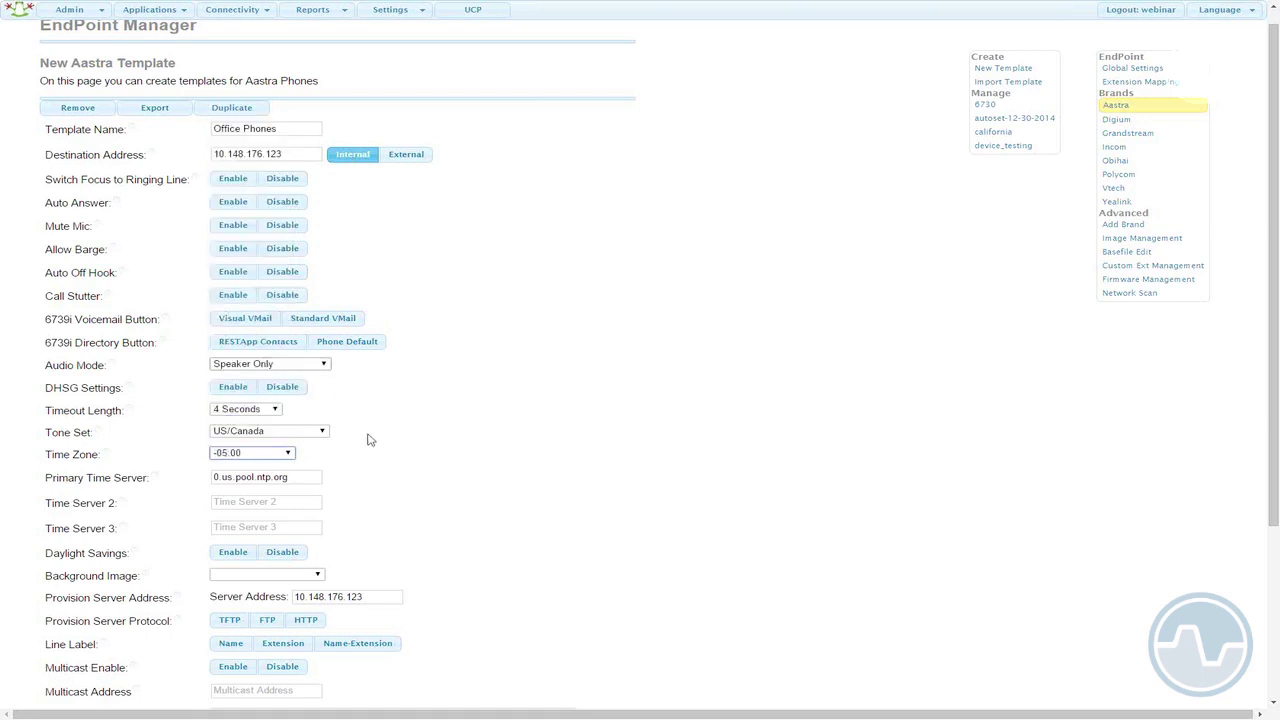
click(234, 553)
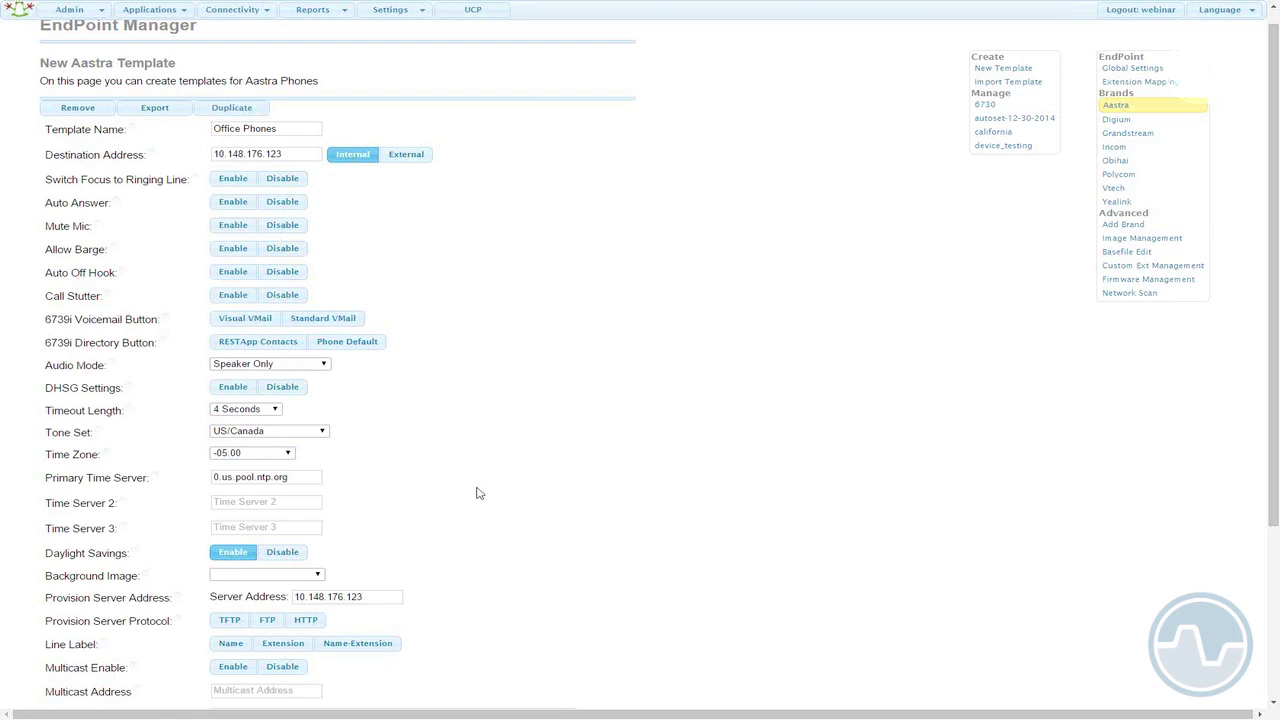
click(317, 576)
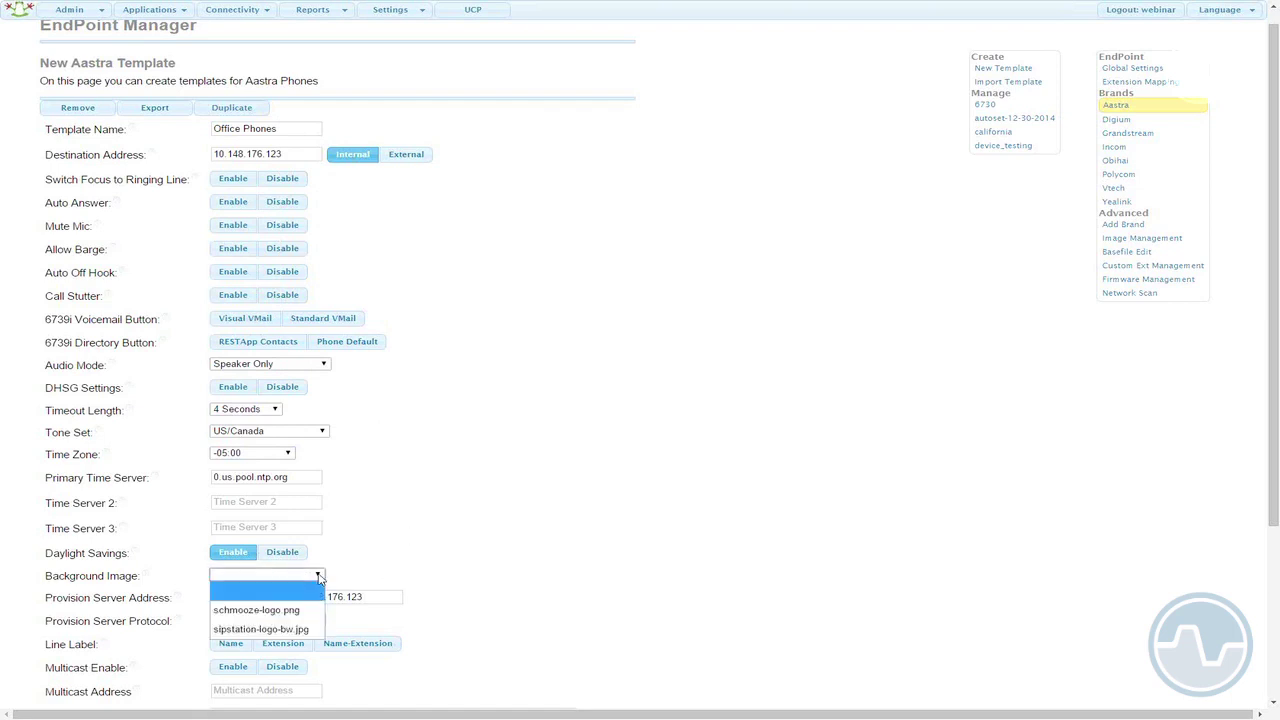
click(285, 629)
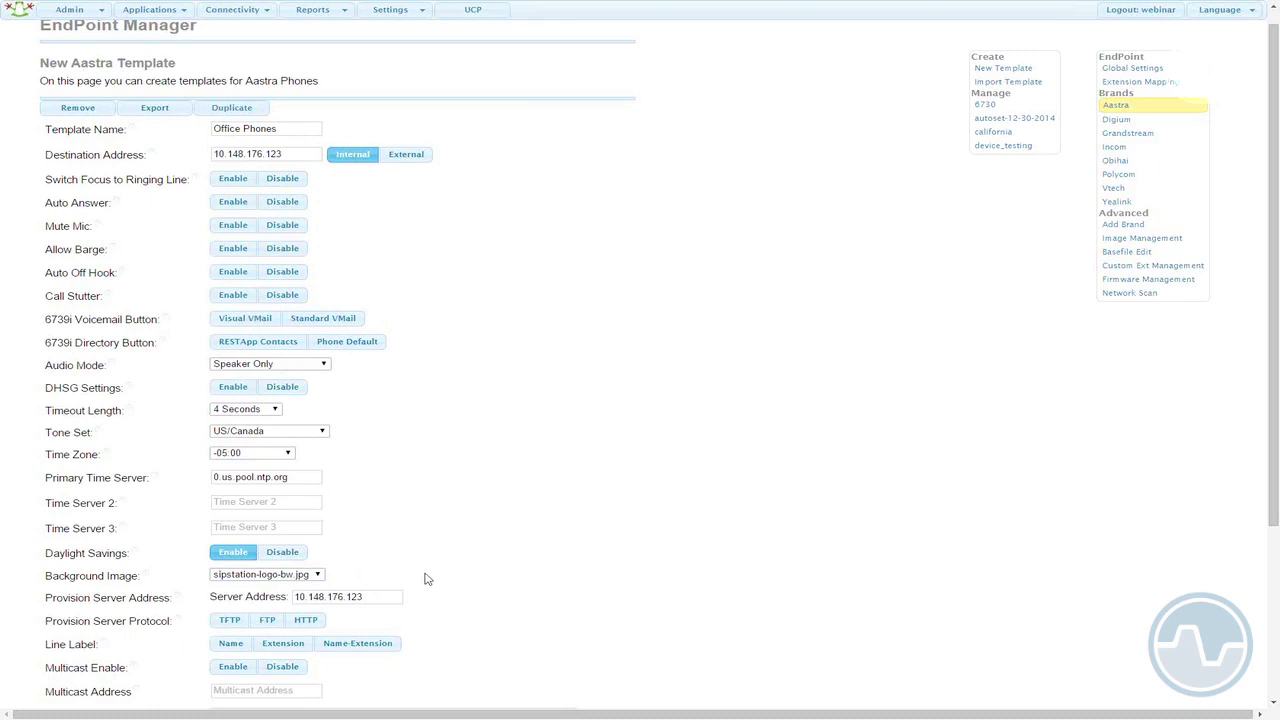
- Switch the provisioning protocol to TFTP and line labels to Name-Extension
scroll(424, 579, down, 3)
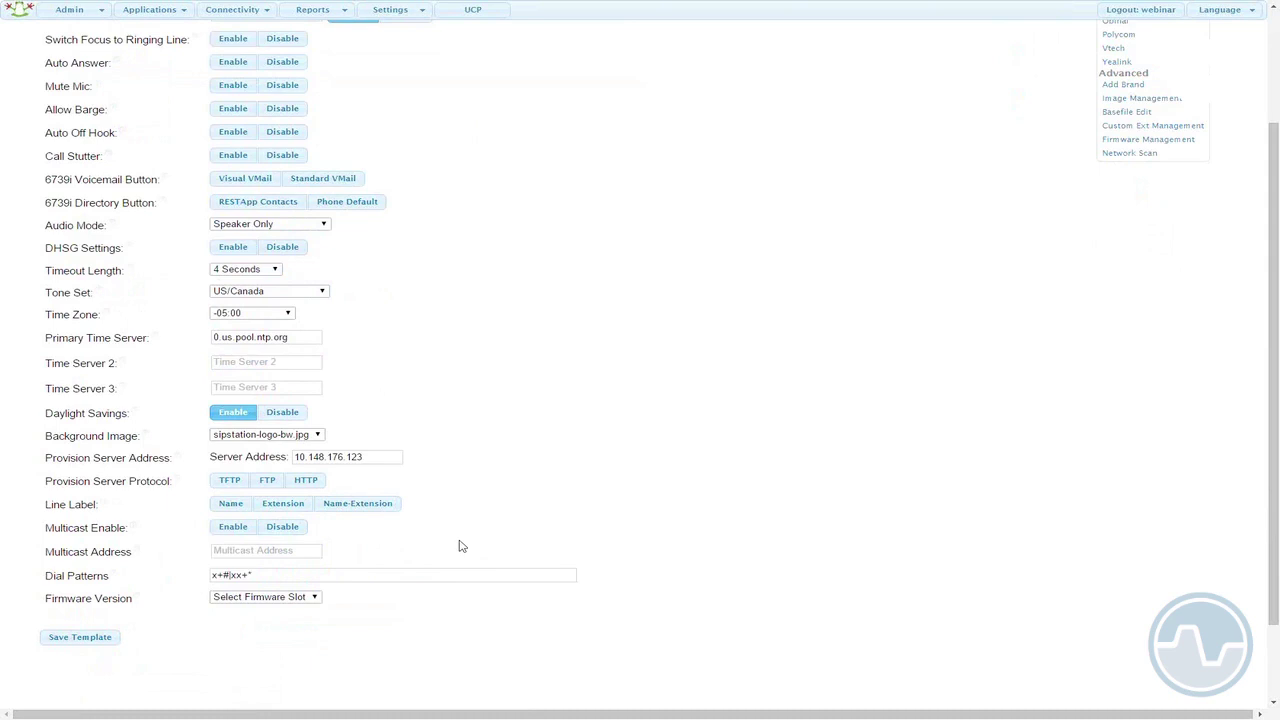
click(240, 482)
click(332, 508)
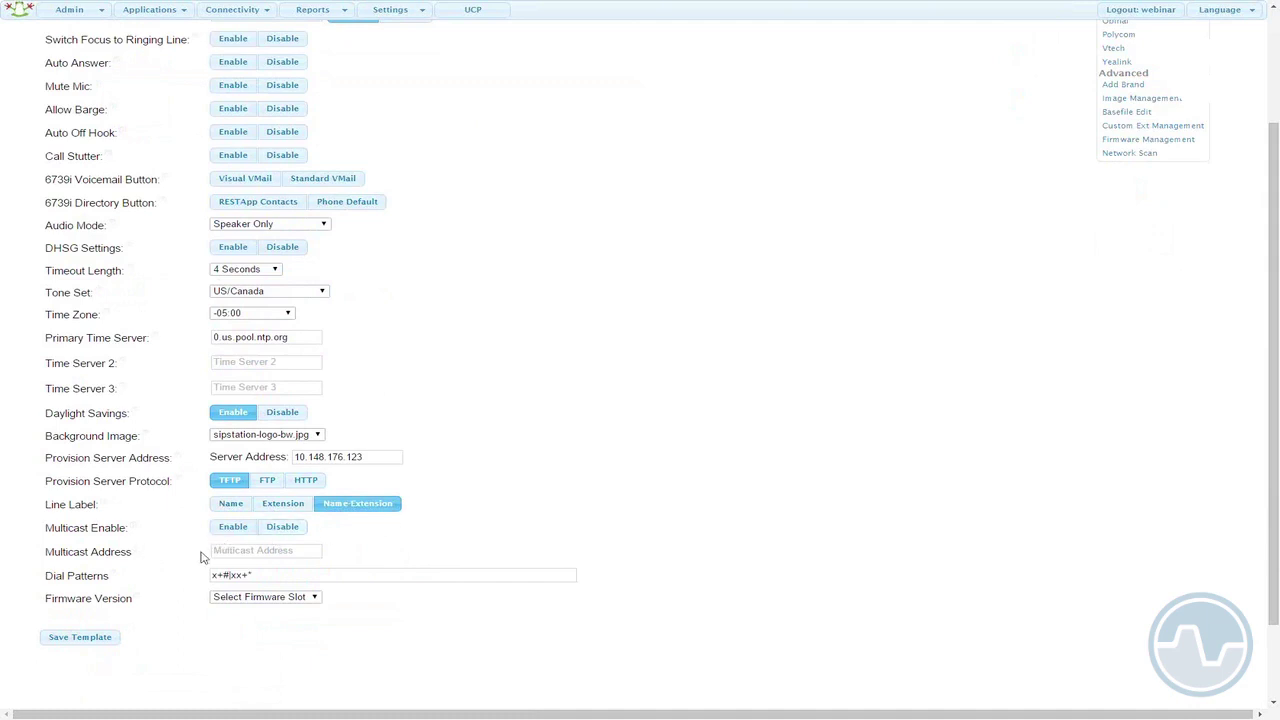
click(232, 549)
- Choose Firmware Slot 1 as the firmware version and save the template as office_phones
click(312, 597)
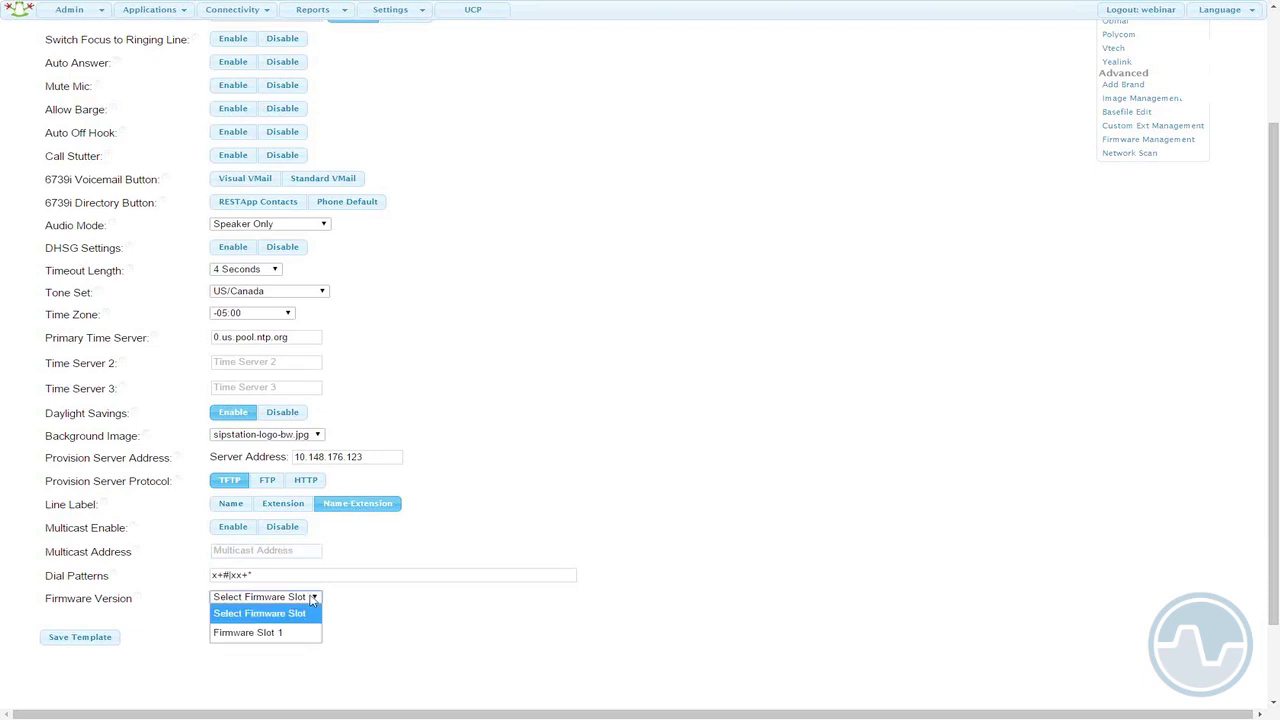
click(364, 605)
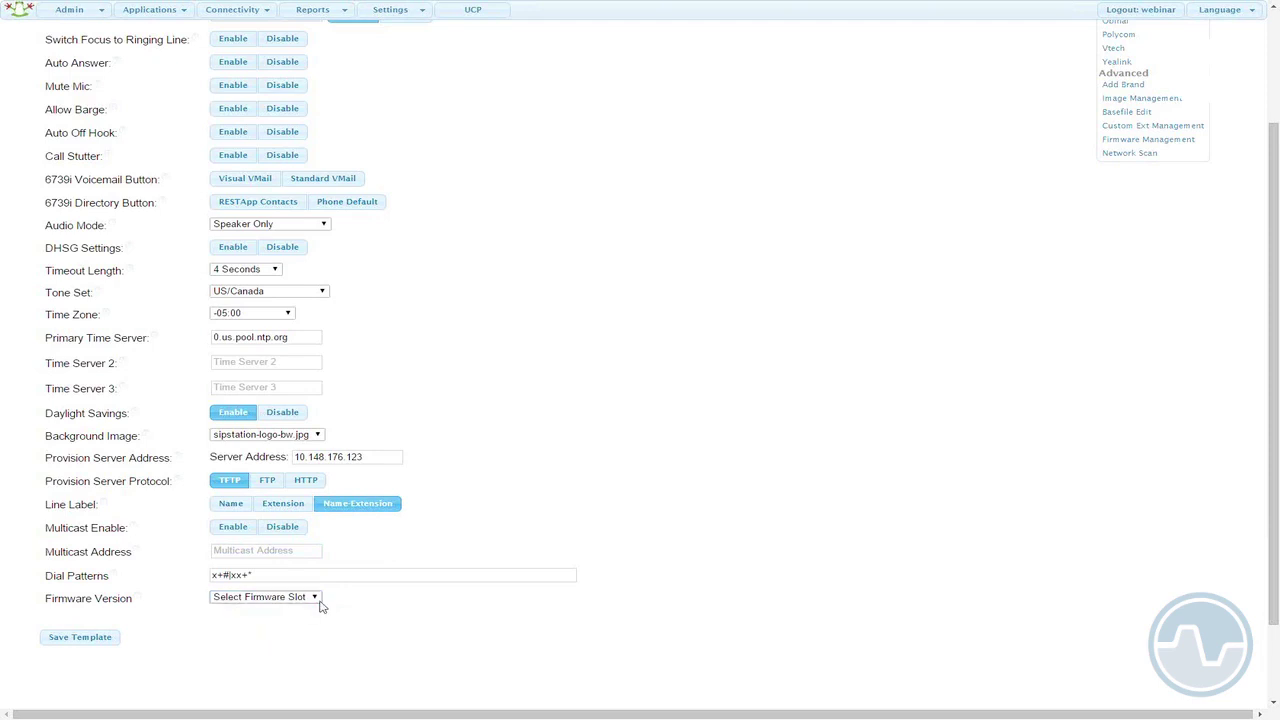
click(318, 600)
click(312, 632)
click(79, 640)
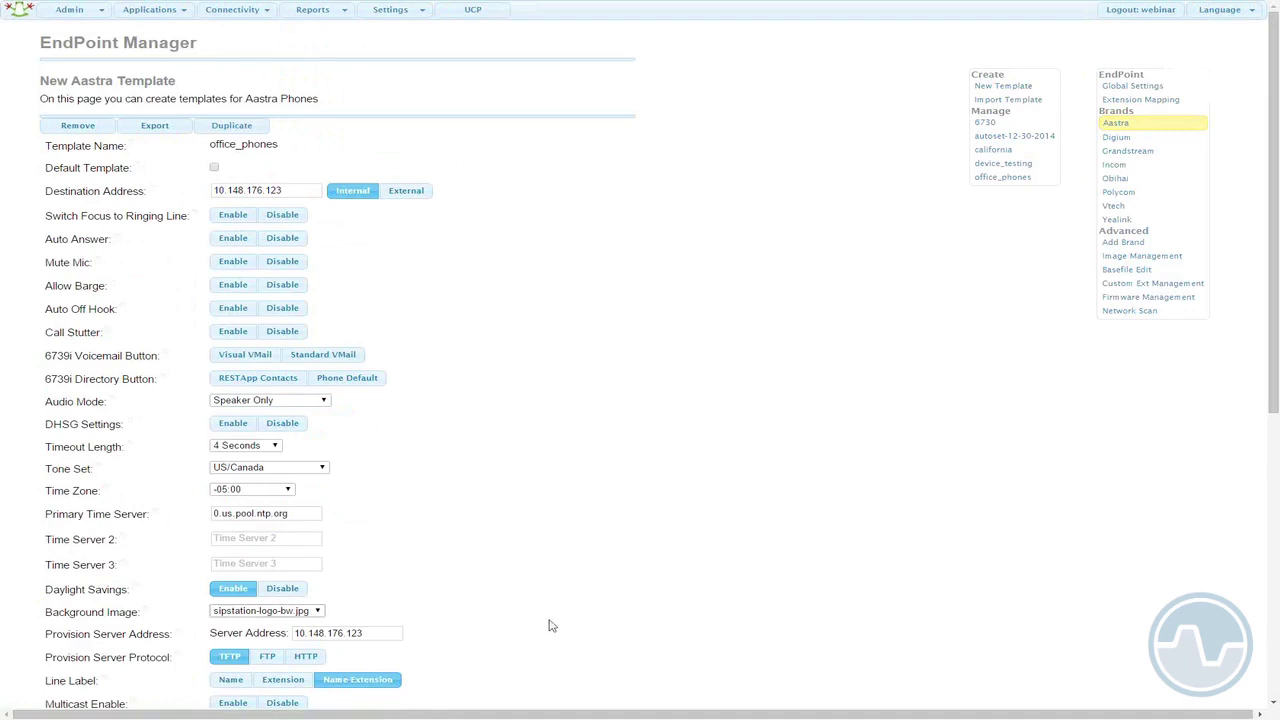
- Tick Default Template for the office_phones template and scroll down to the phone model list
scroll(597, 614, down, 1)
scroll(597, 614, down, 3)
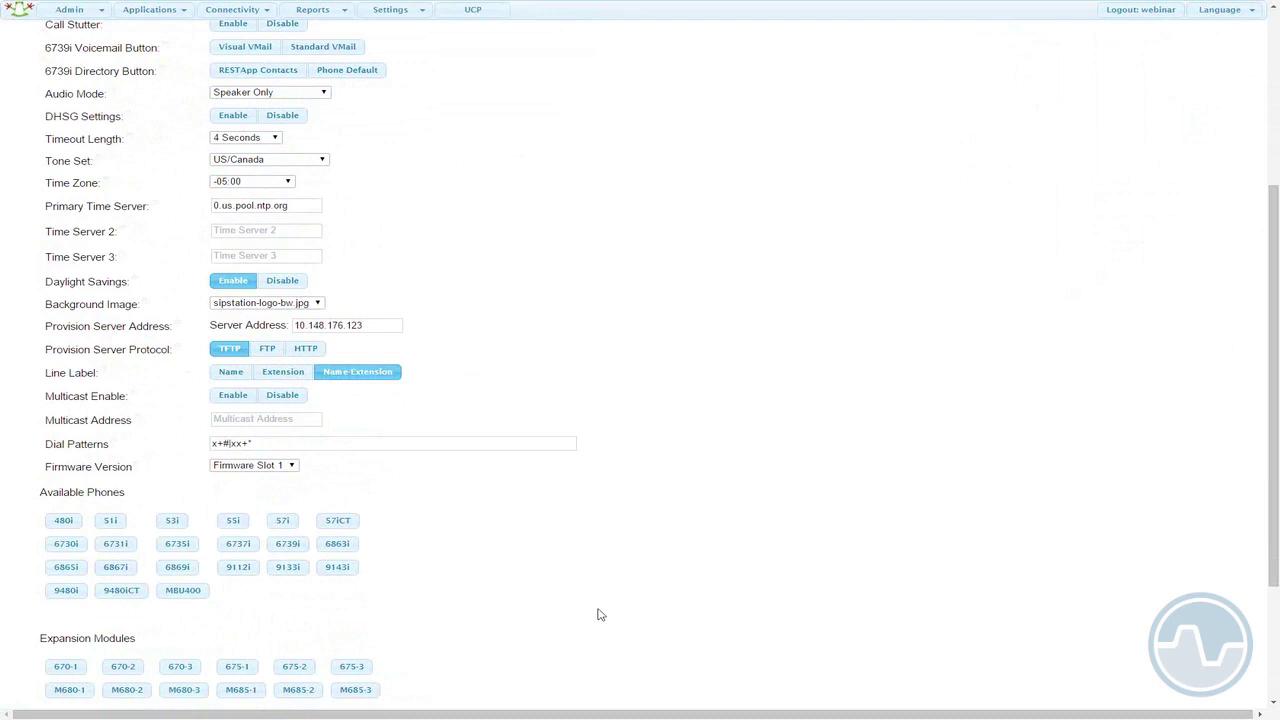
scroll(597, 614, down, 1)
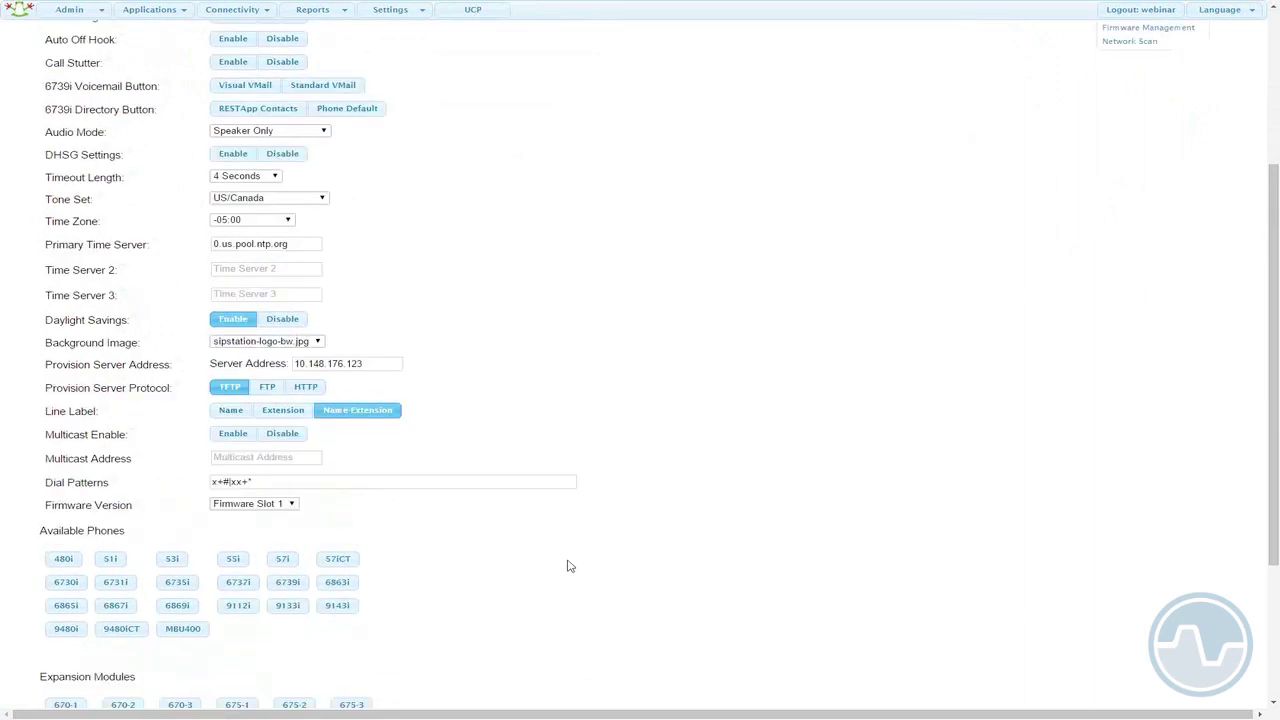
scroll(569, 566, up, 3)
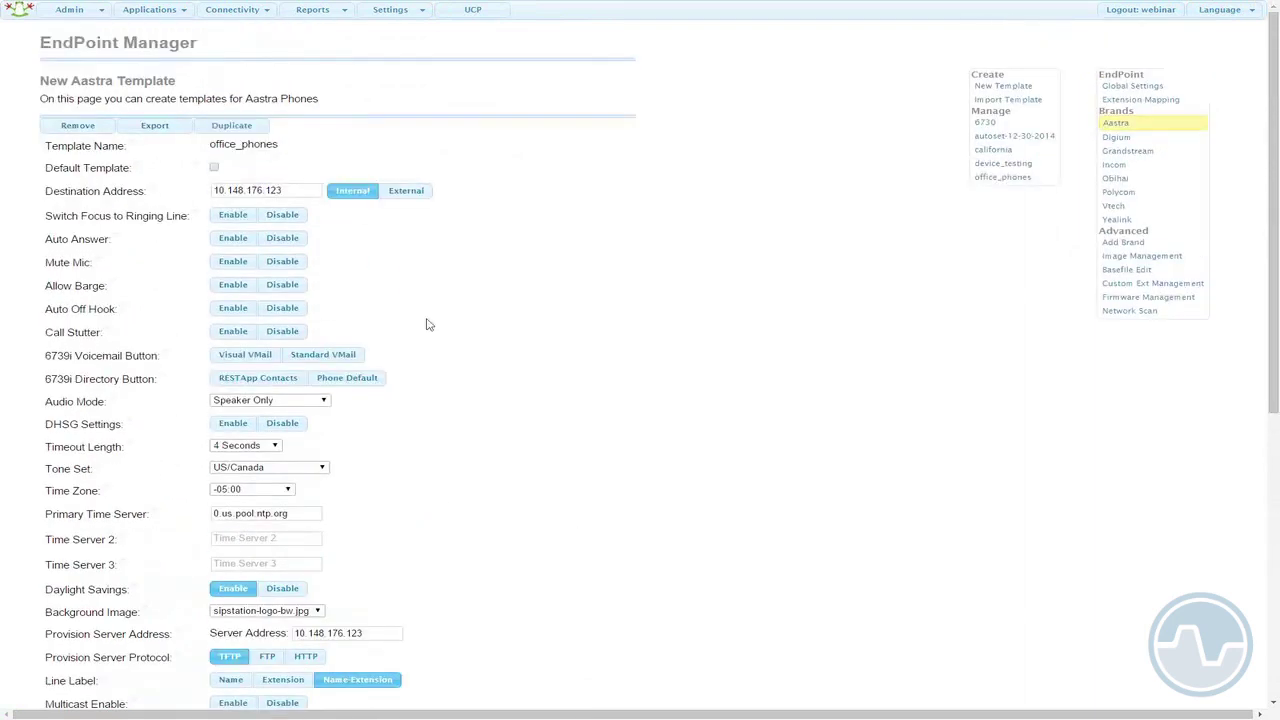
click(214, 168)
scroll(642, 274, down, 4)
scroll(642, 274, down, 1)
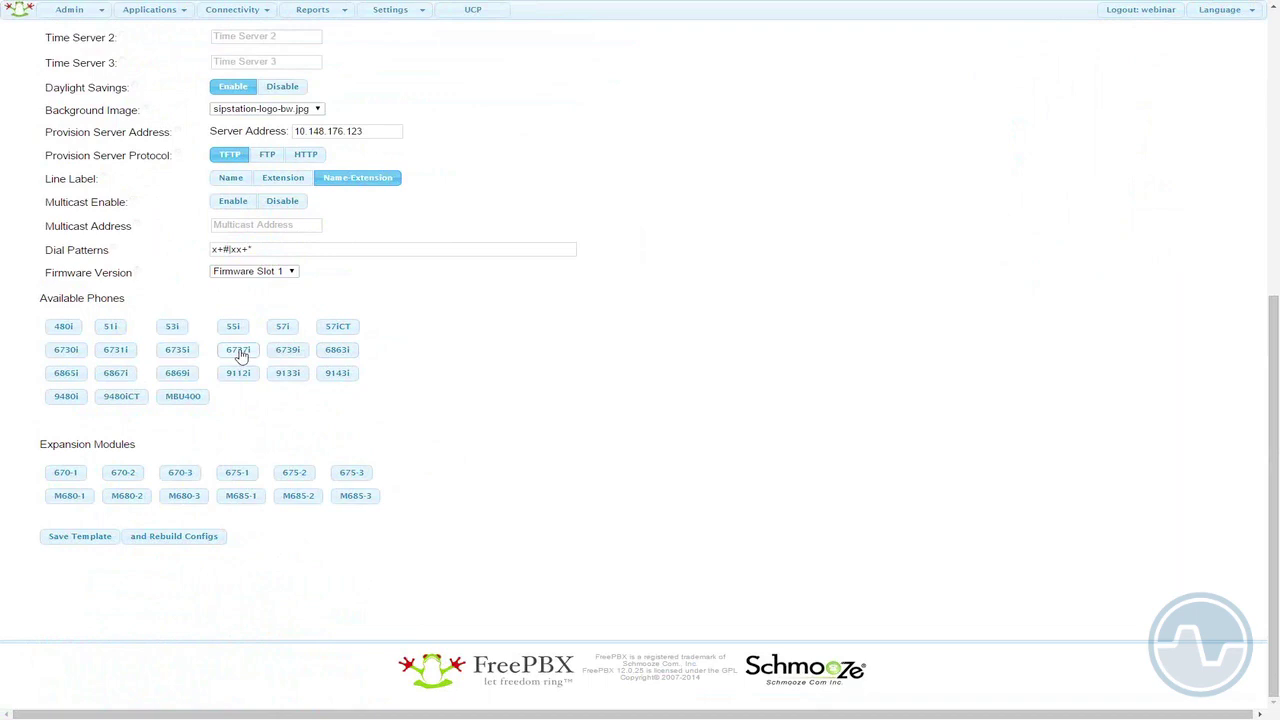
- Bring up the 6737i model's soft key settings and set Soft Key 1's type to BLF
click(241, 354)
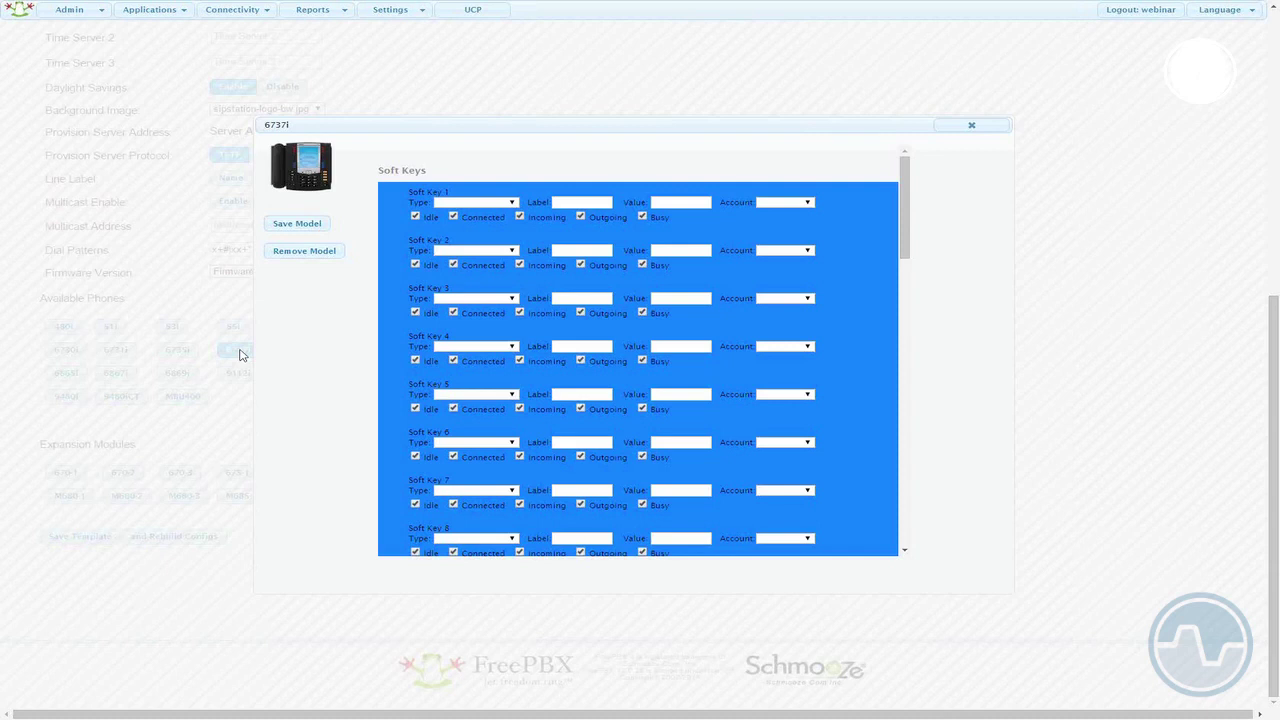
mouse_move(298, 178)
click(512, 203)
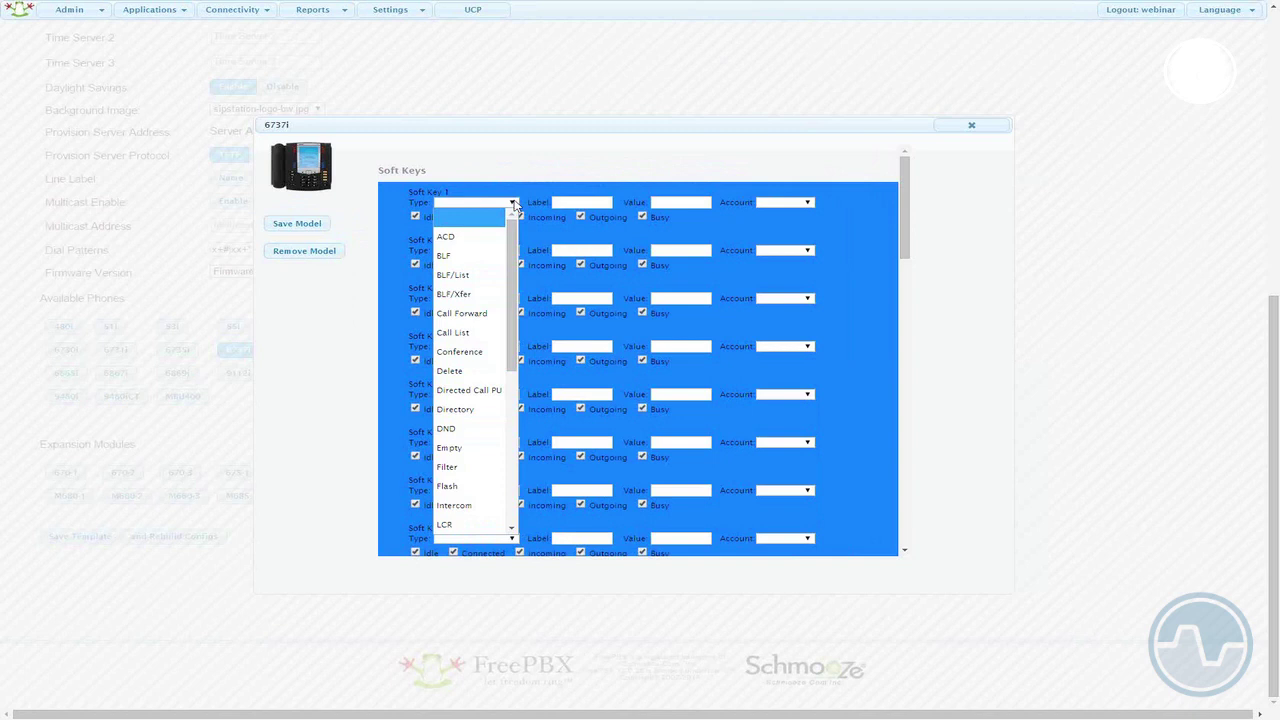
click(466, 256)
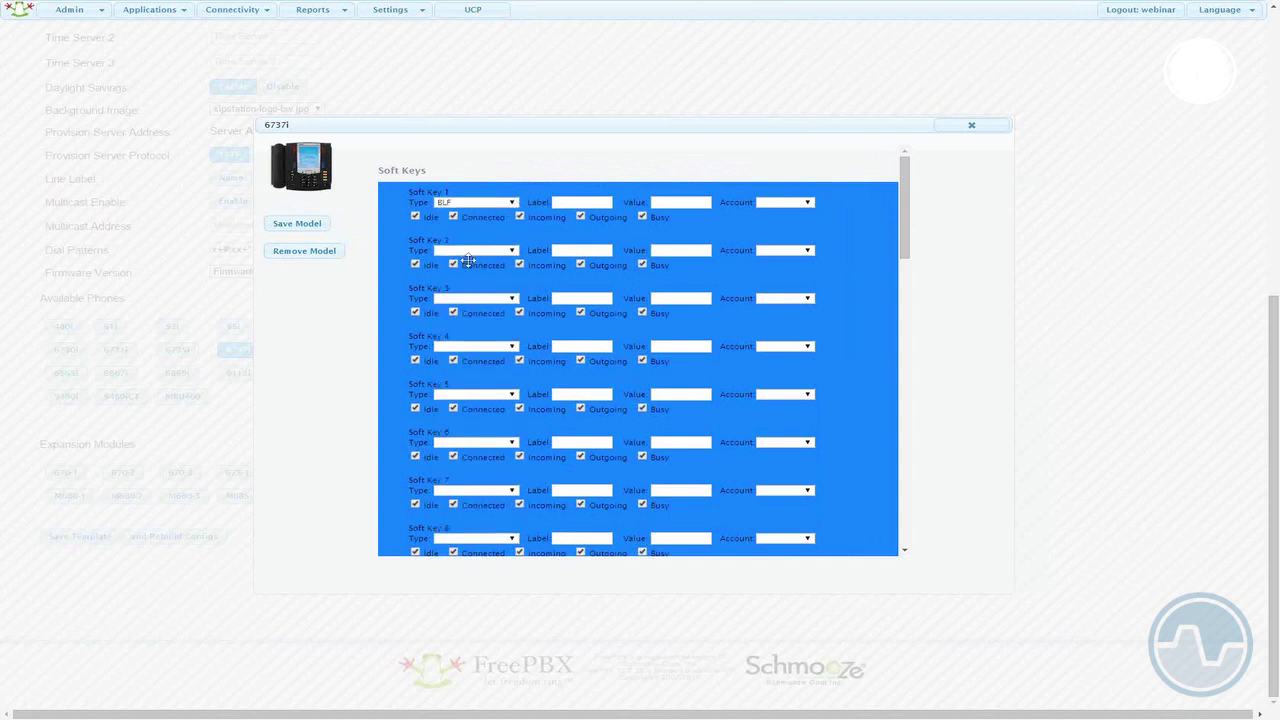
- Label Soft Key 1 with the contact's name, value 5001, assigned to Account1
click(565, 203)
text(Preston)
click(681, 202)
text(5001)
click(810, 203)
click(805, 238)
- Set Soft Key 2's type to XML-API
click(513, 251)
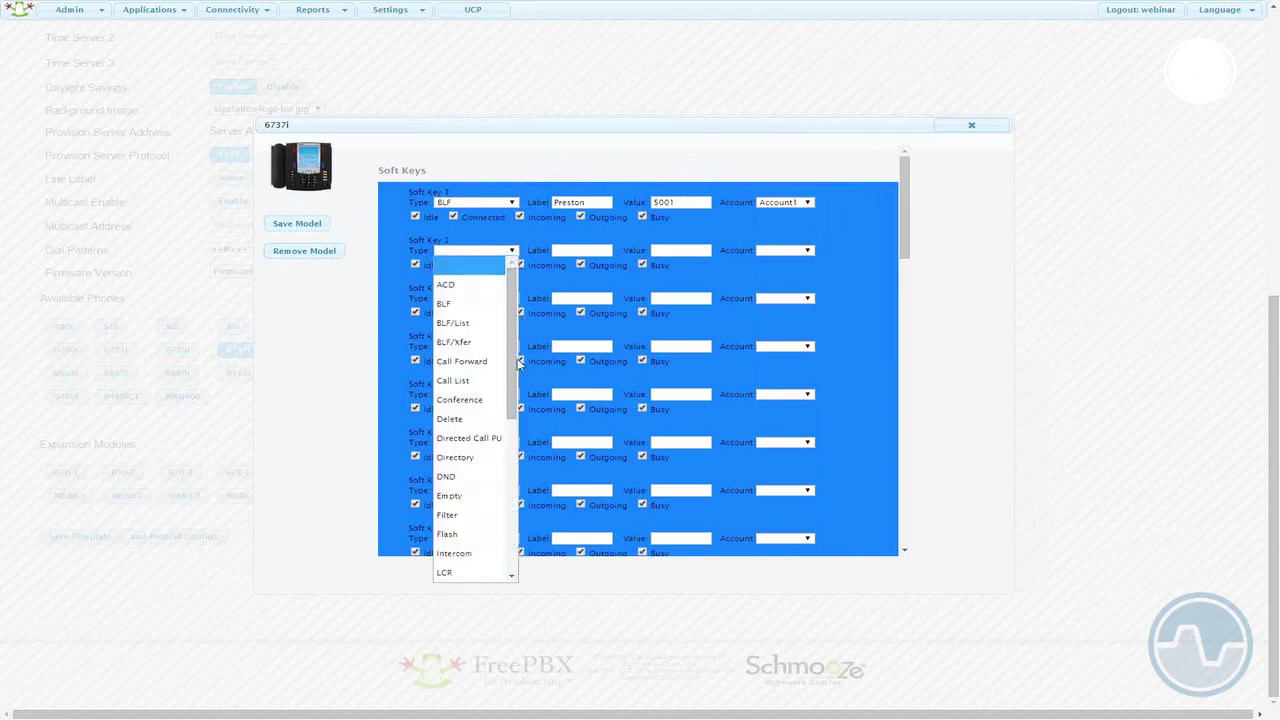
scroll(493, 549, down, 5)
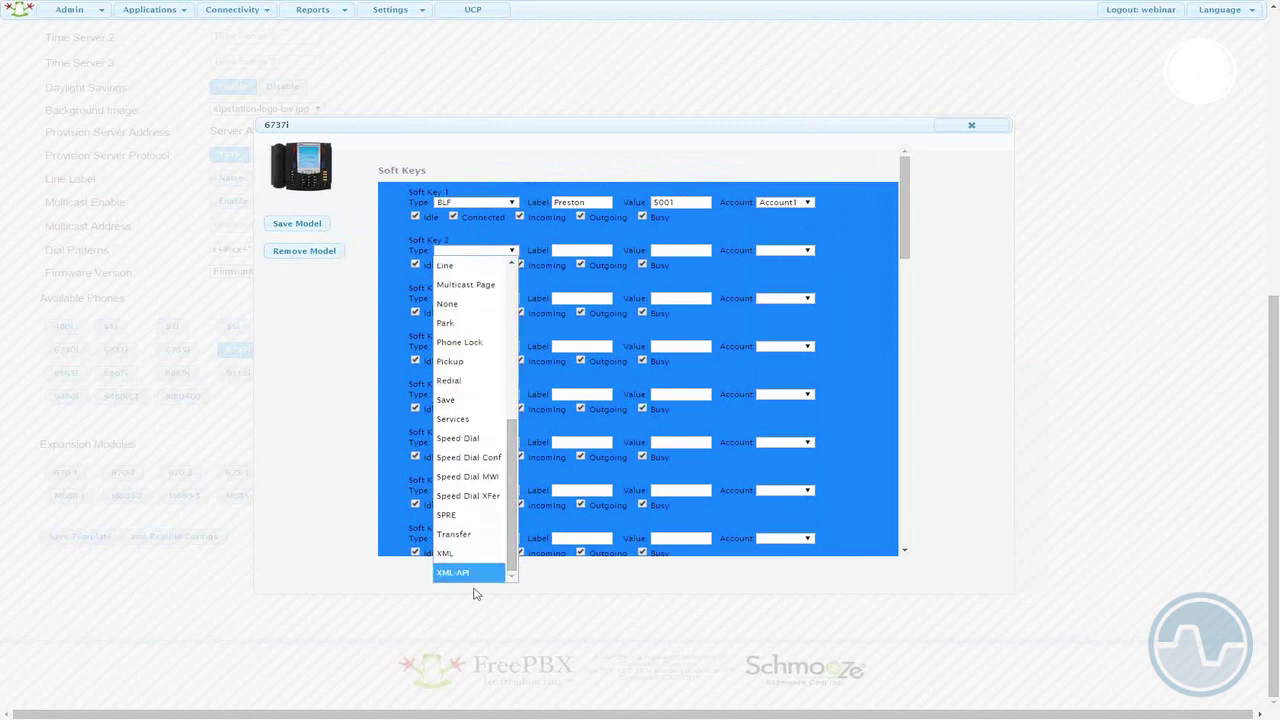
click(472, 574)
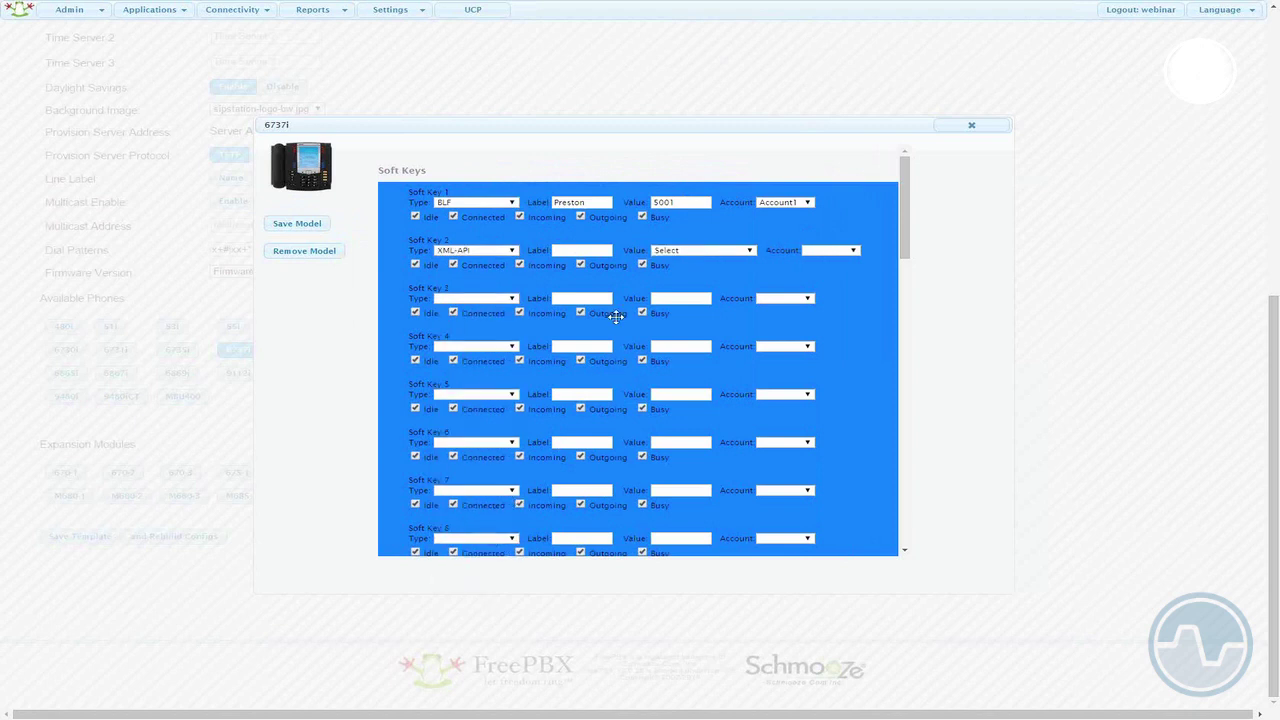
- Set Soft Key 2 to the REST-Voicemail app on Account1, labelled Voicemail
click(750, 251)
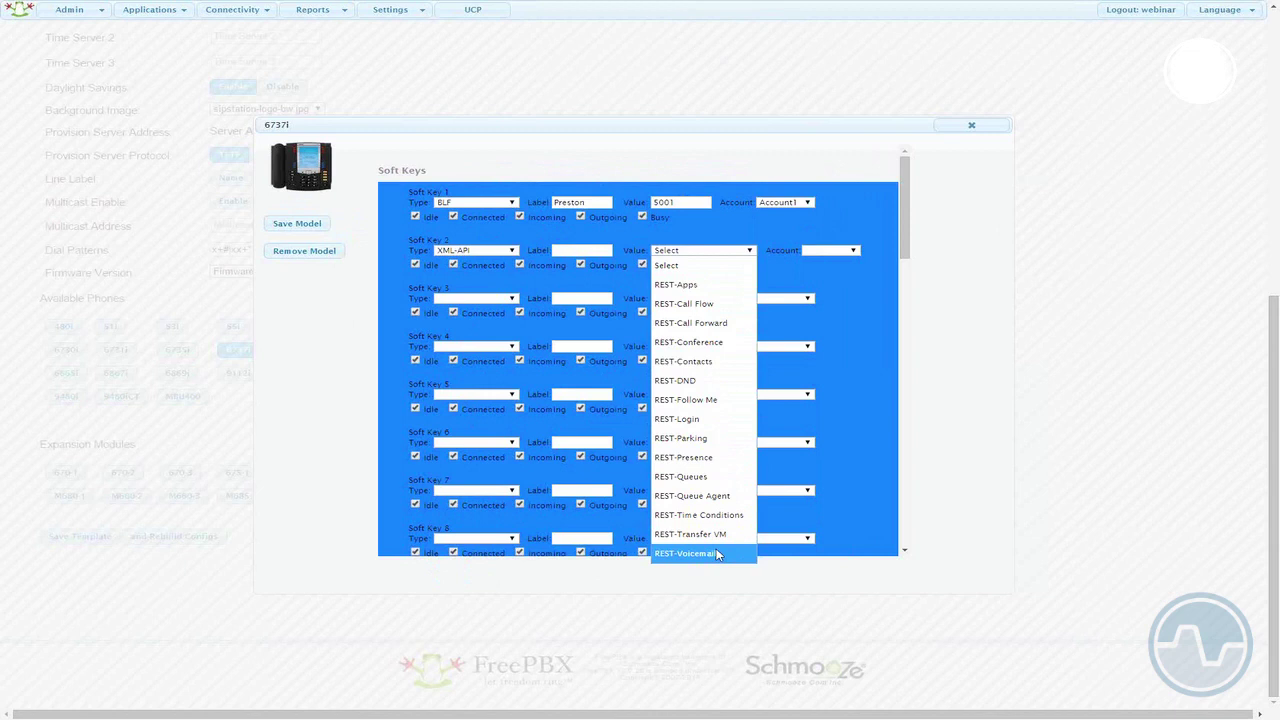
click(717, 555)
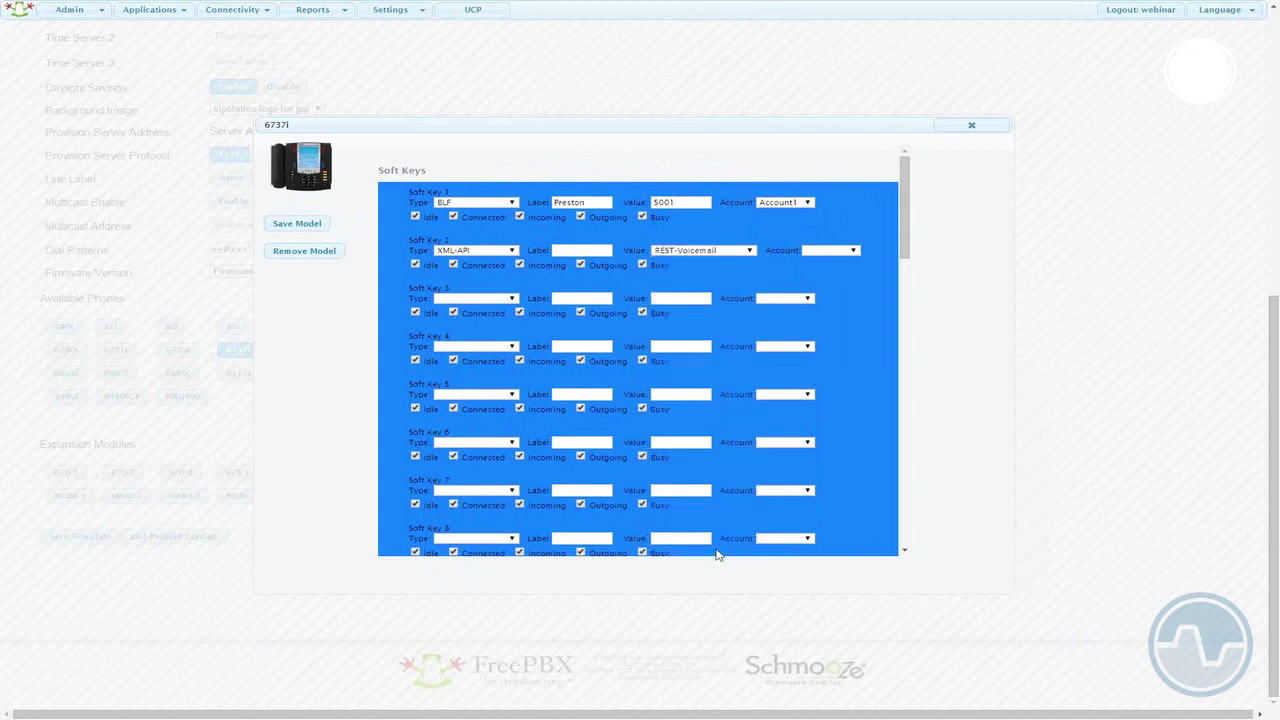
click(840, 252)
click(822, 280)
click(580, 250)
text(Voicemail)
- Make Soft Key 3 an XML-API REST-Login key on Account1 labelled Login, move it above Voicemail, and save
click(511, 298)
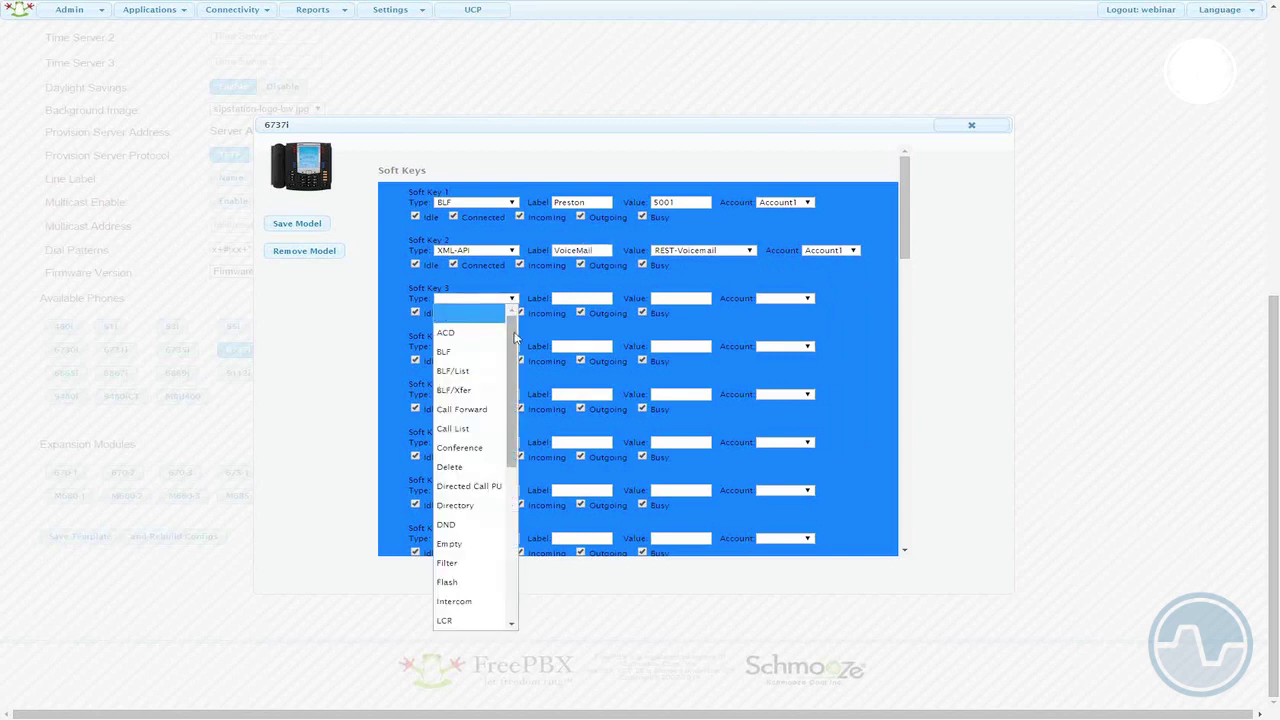
drag(515, 338, 516, 495)
click(456, 617)
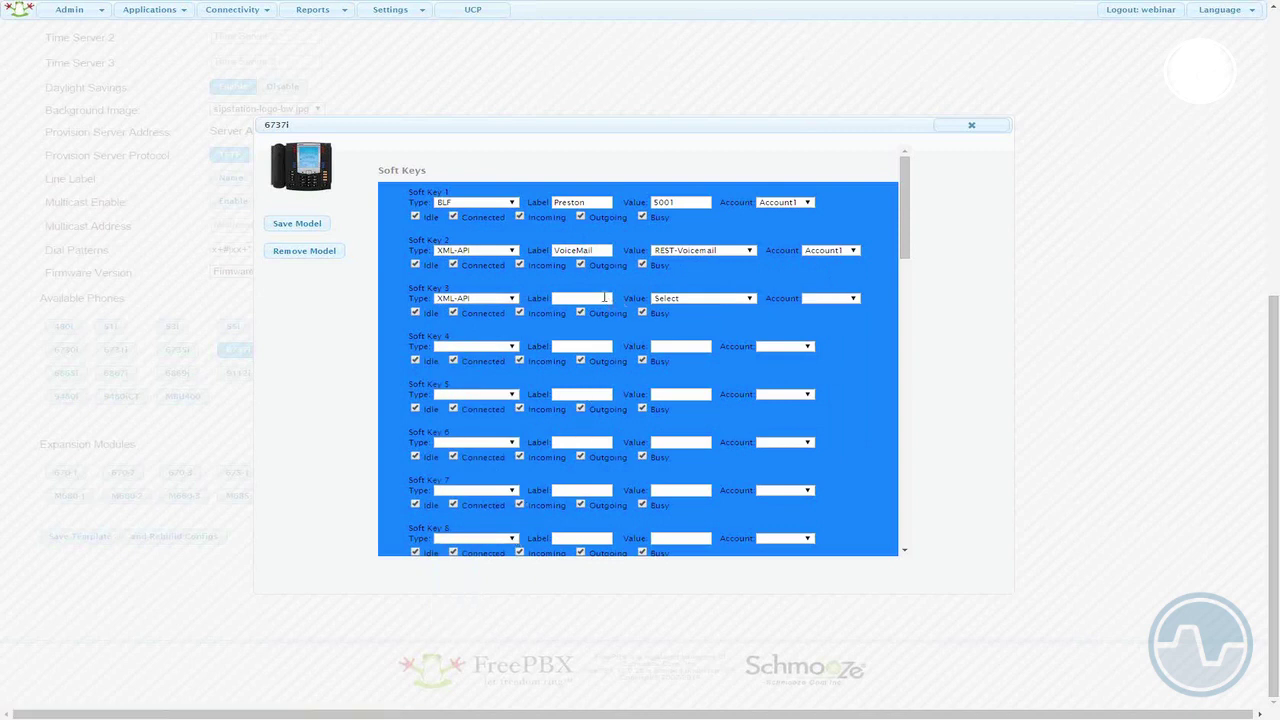
click(750, 299)
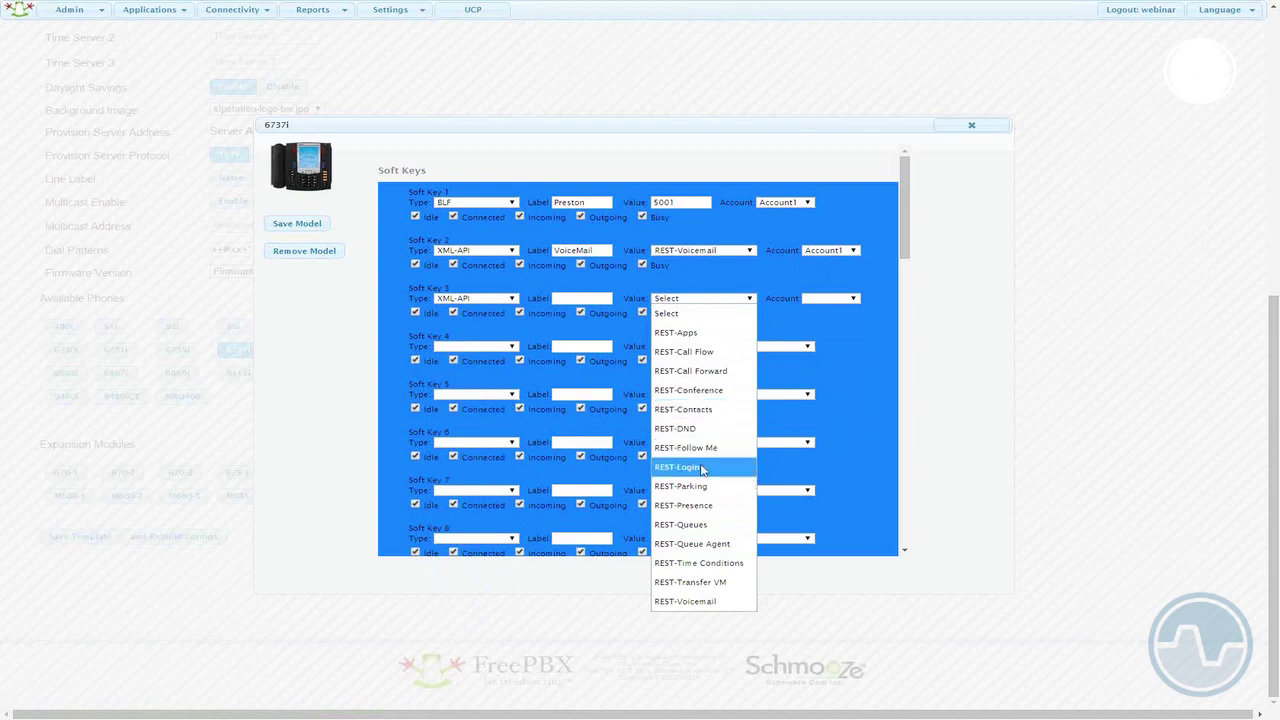
click(700, 467)
click(855, 303)
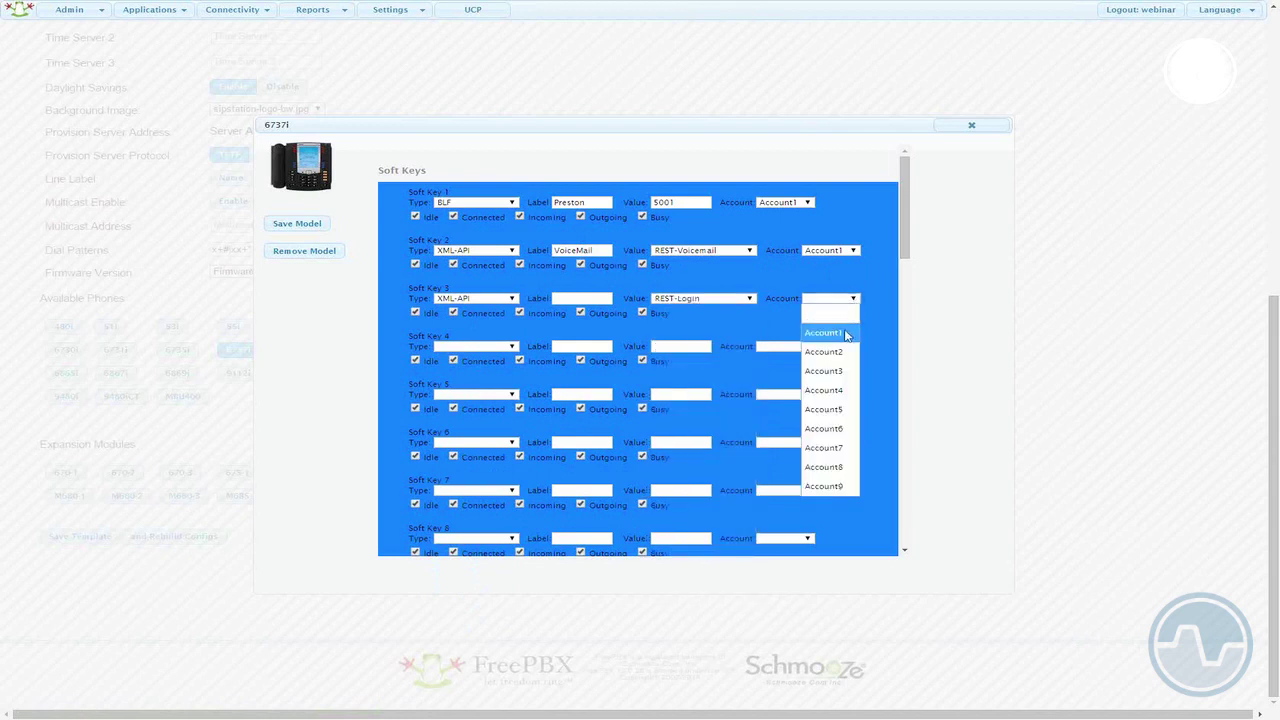
click(850, 330)
click(580, 298)
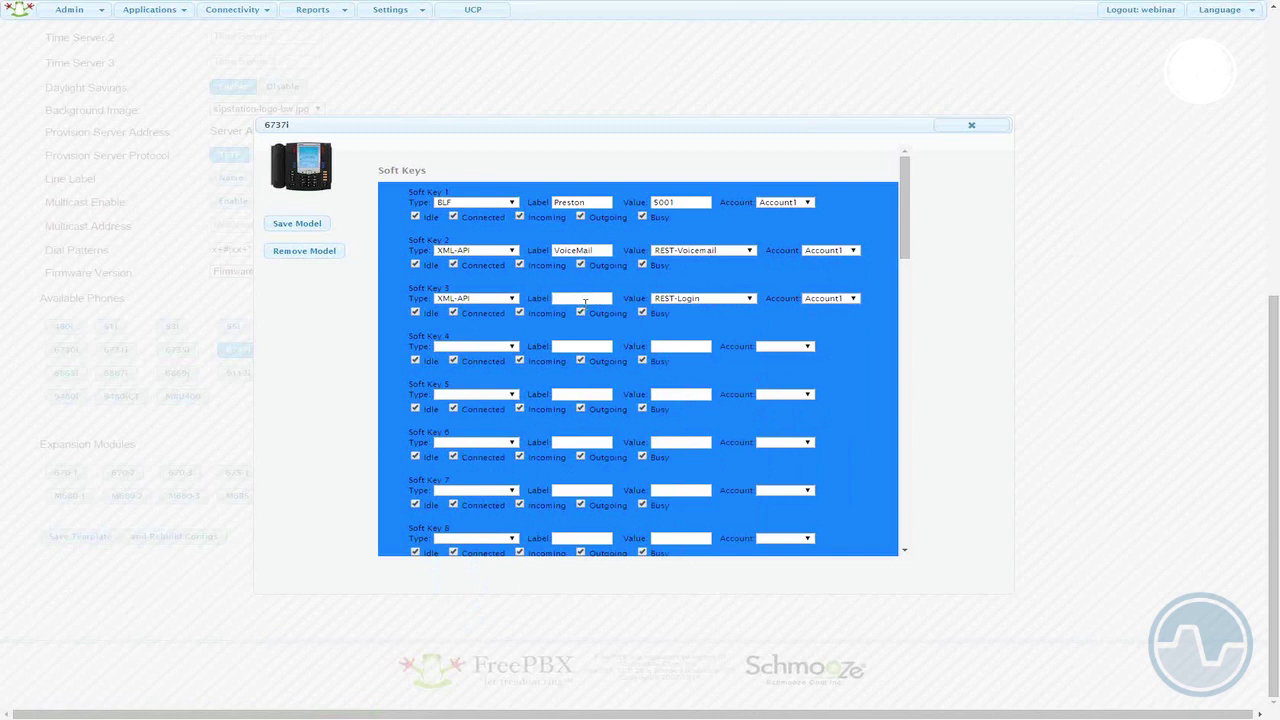
text(Login)
drag(612, 294, 618, 234)
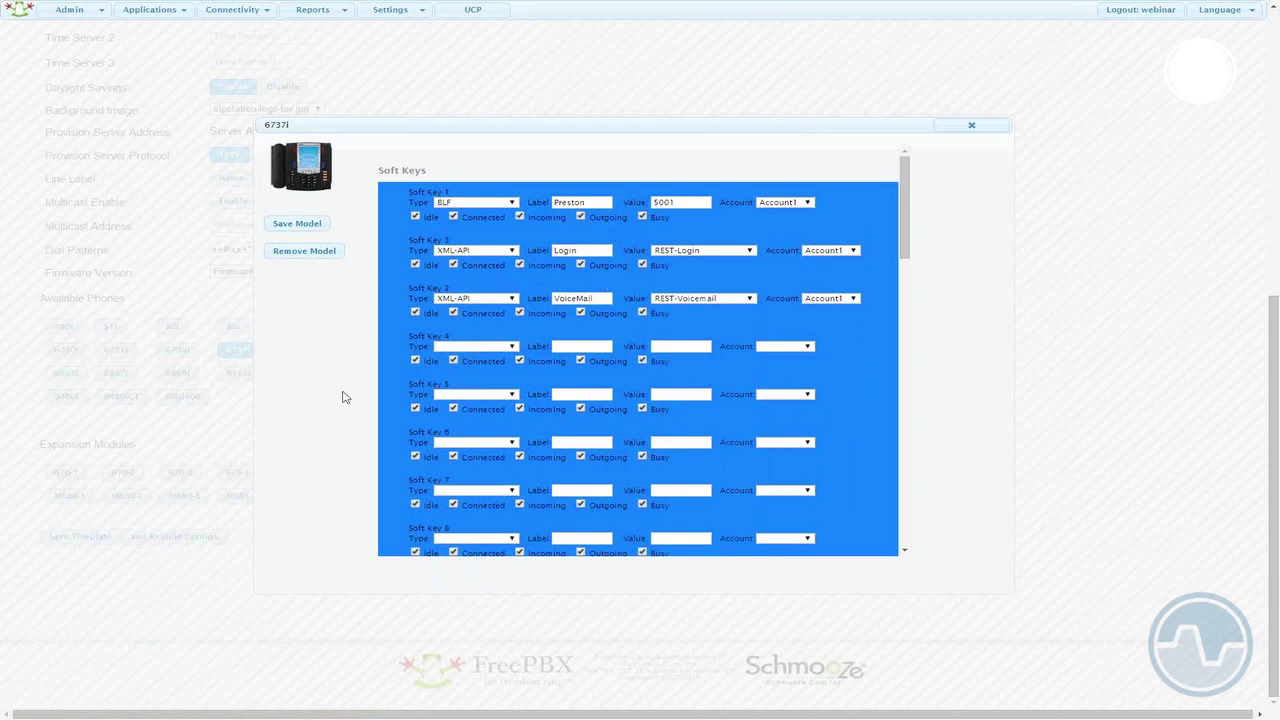
click(305, 229)
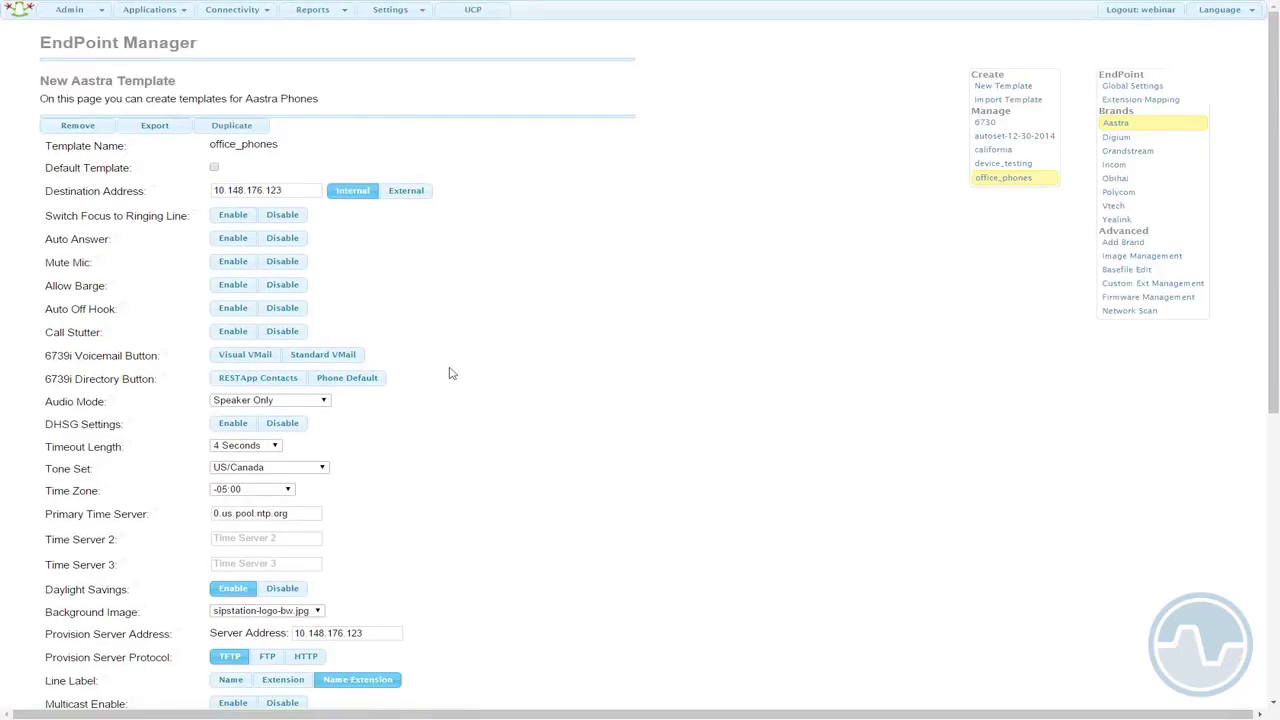
- Save the office_phones template and rebuild the phone configs
scroll(449, 372, down, 5)
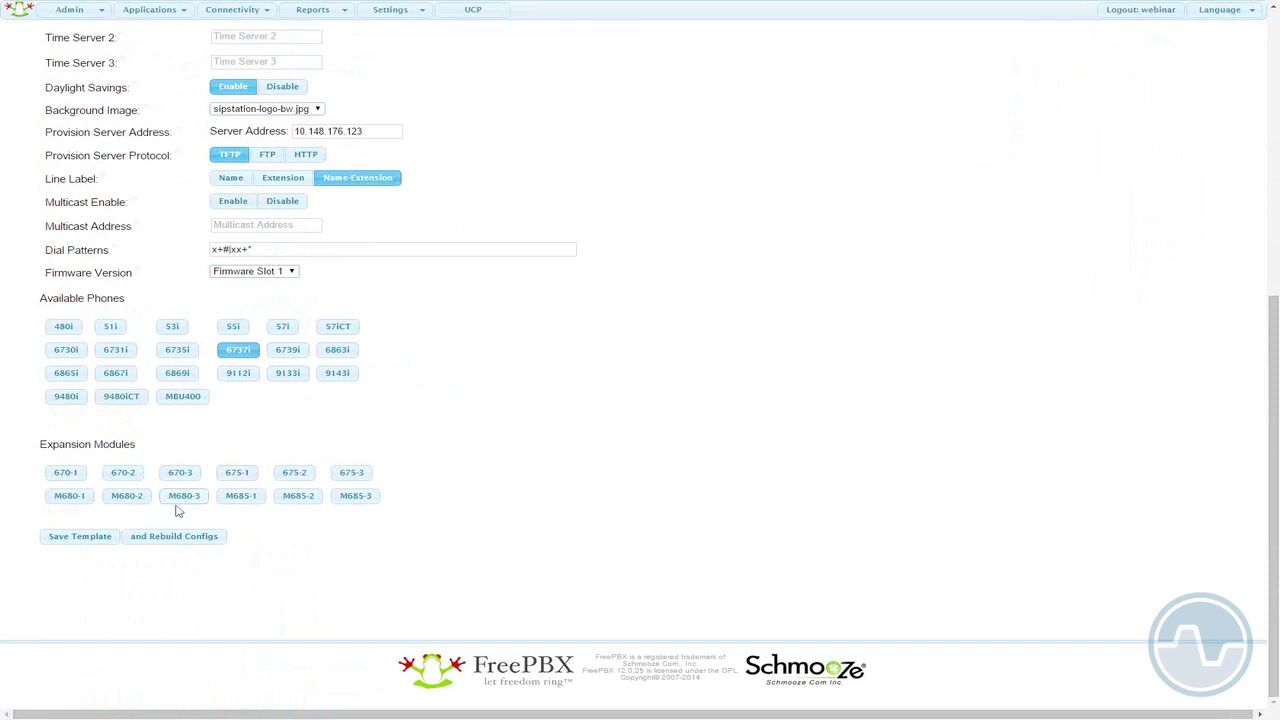
click(142, 540)
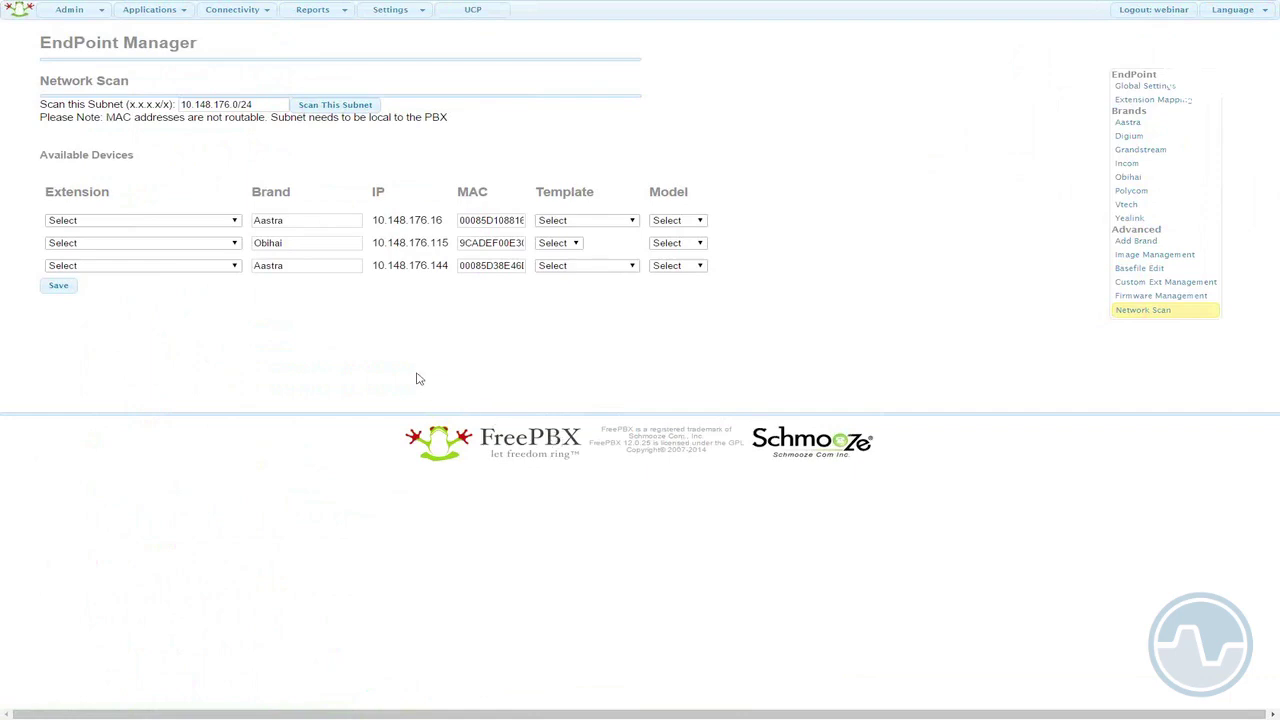
- Map the third device to extension 5010 Digit with office_phones template and model 6737i, then save
click(235, 266)
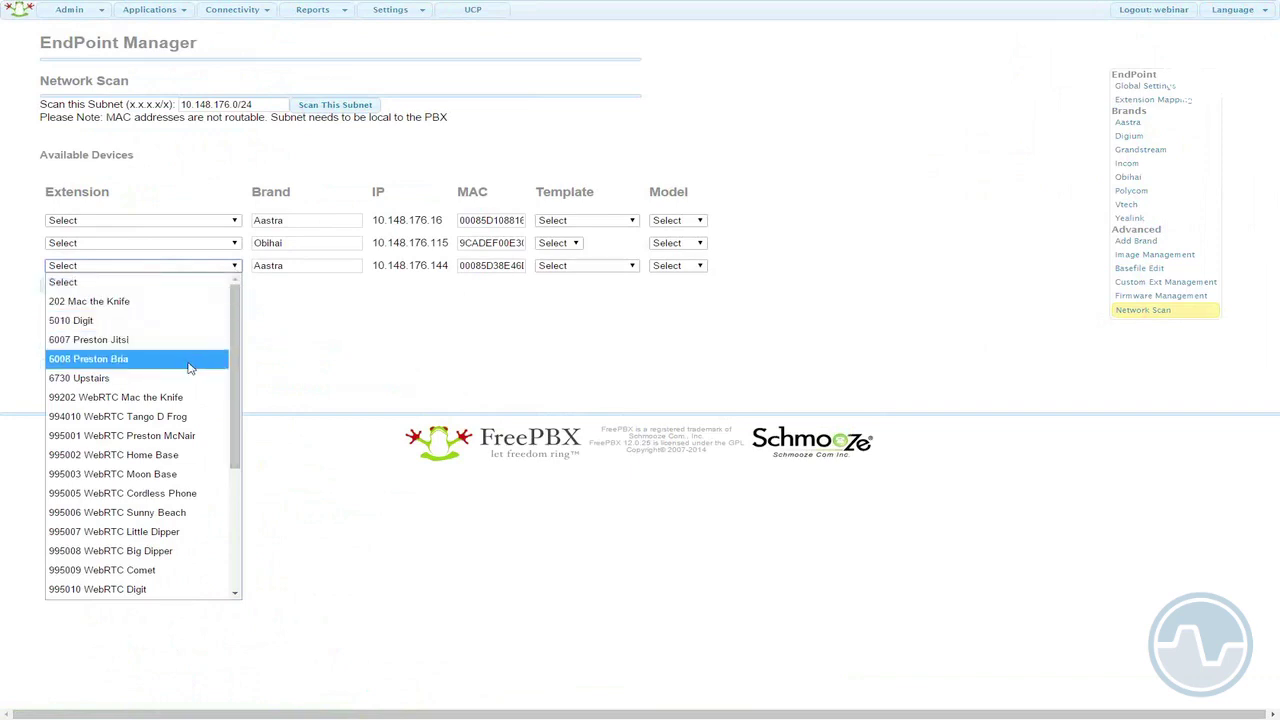
click(146, 322)
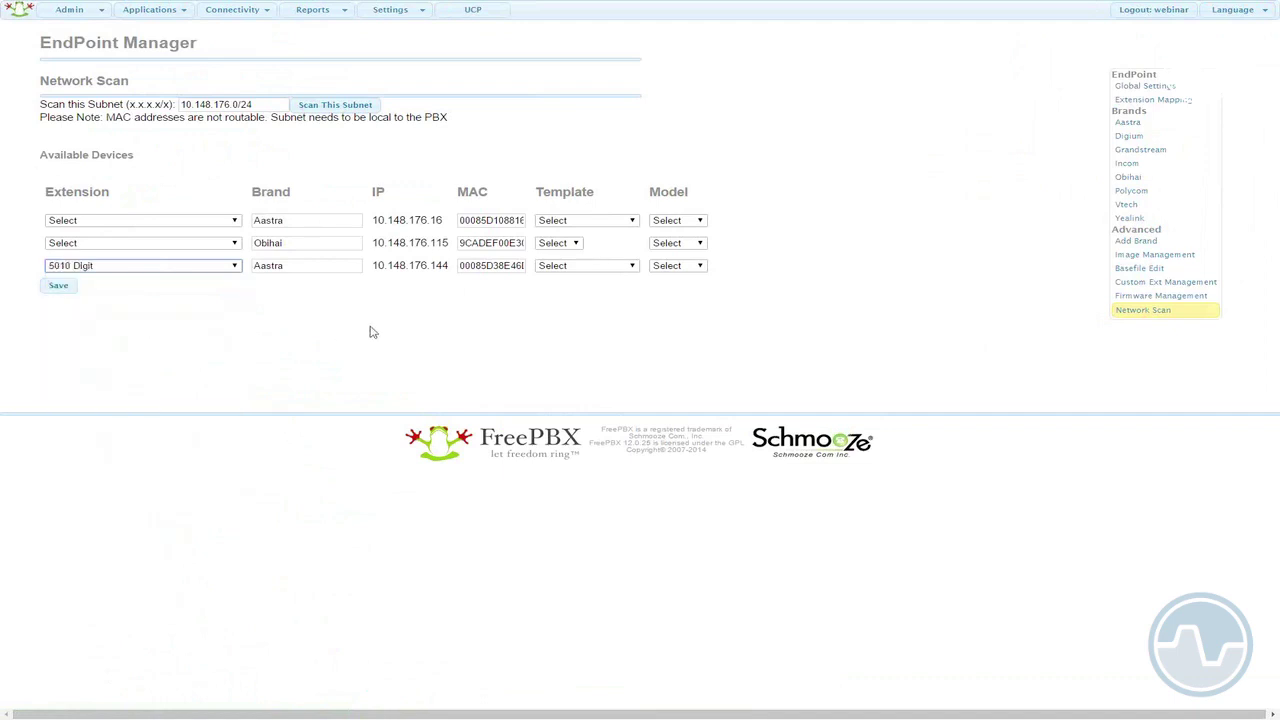
click(632, 267)
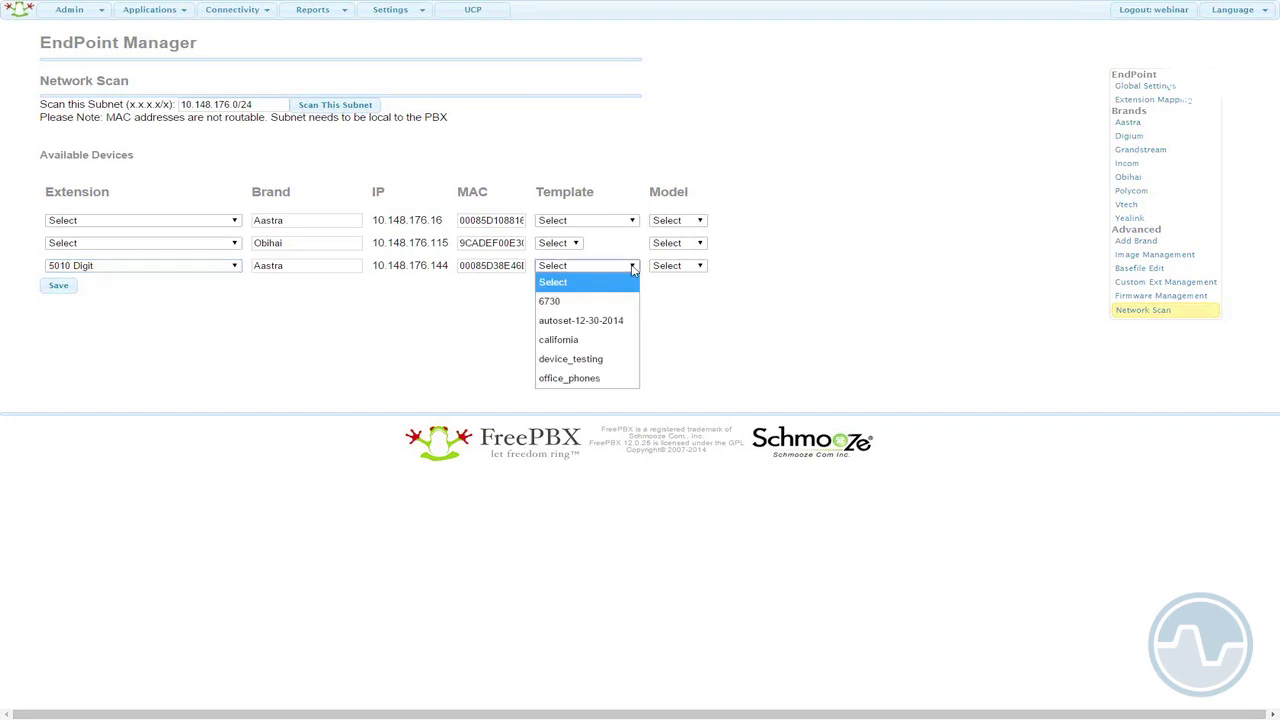
click(603, 378)
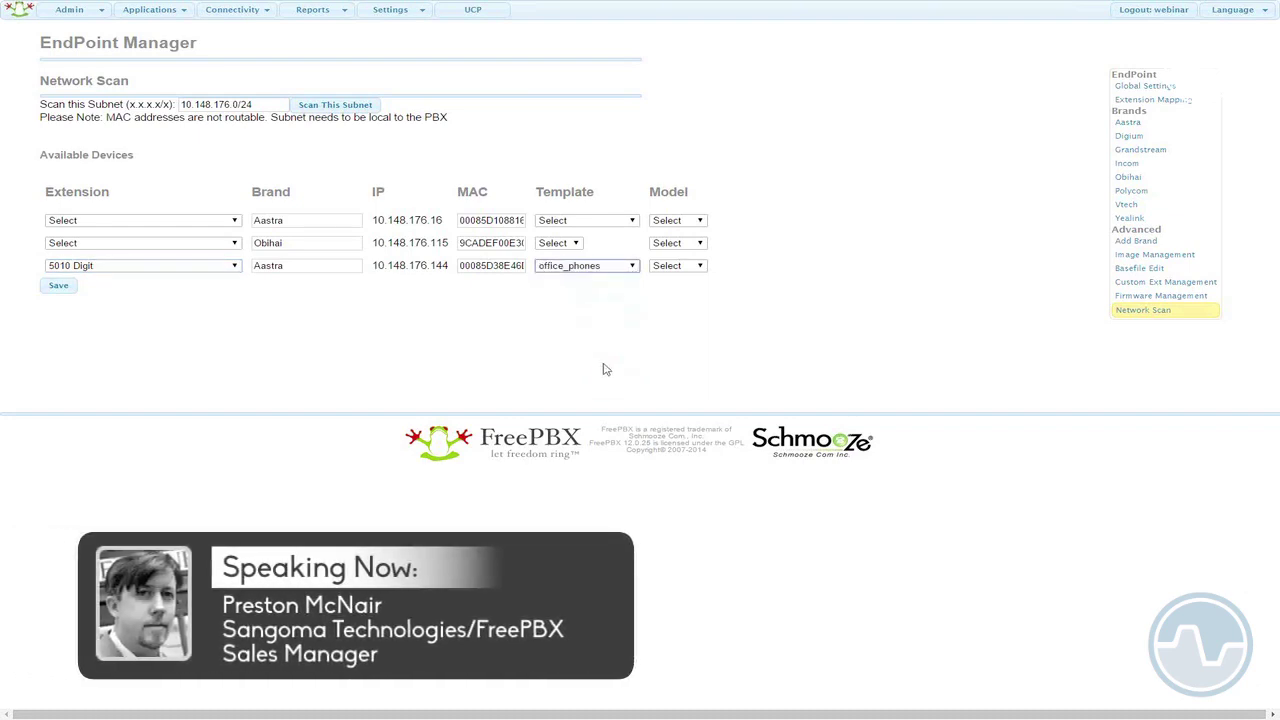
click(697, 267)
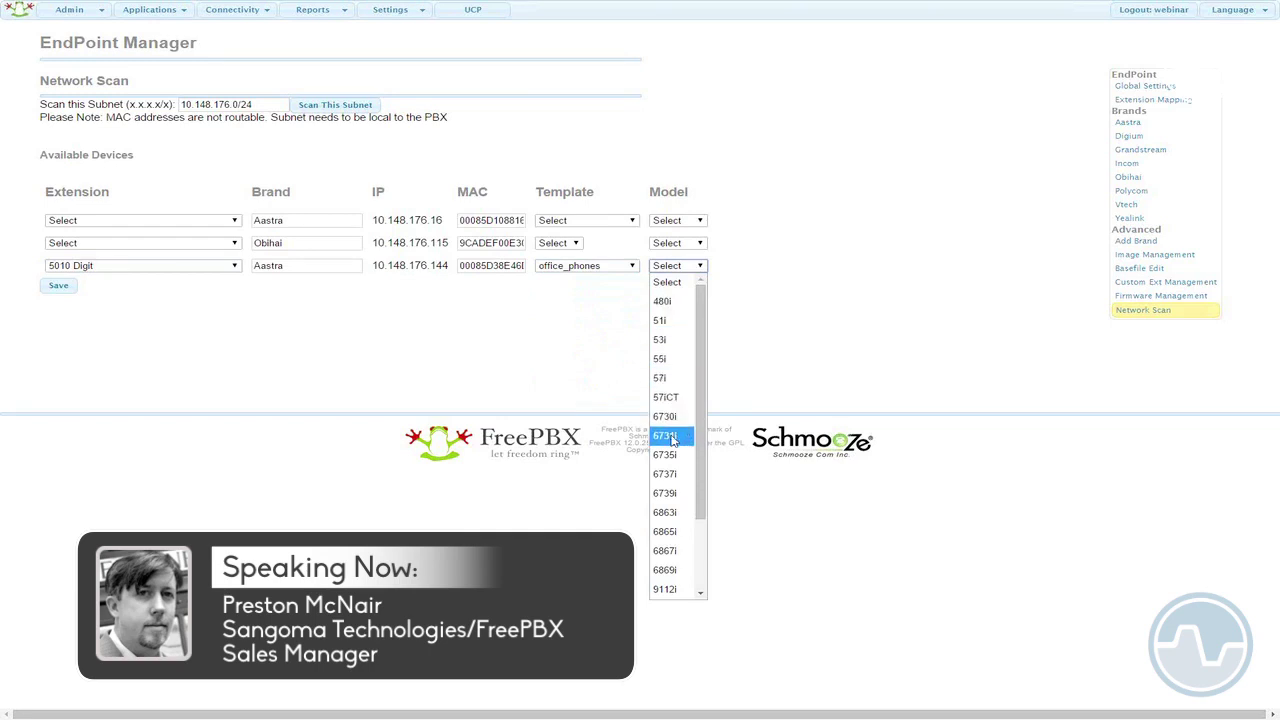
click(666, 476)
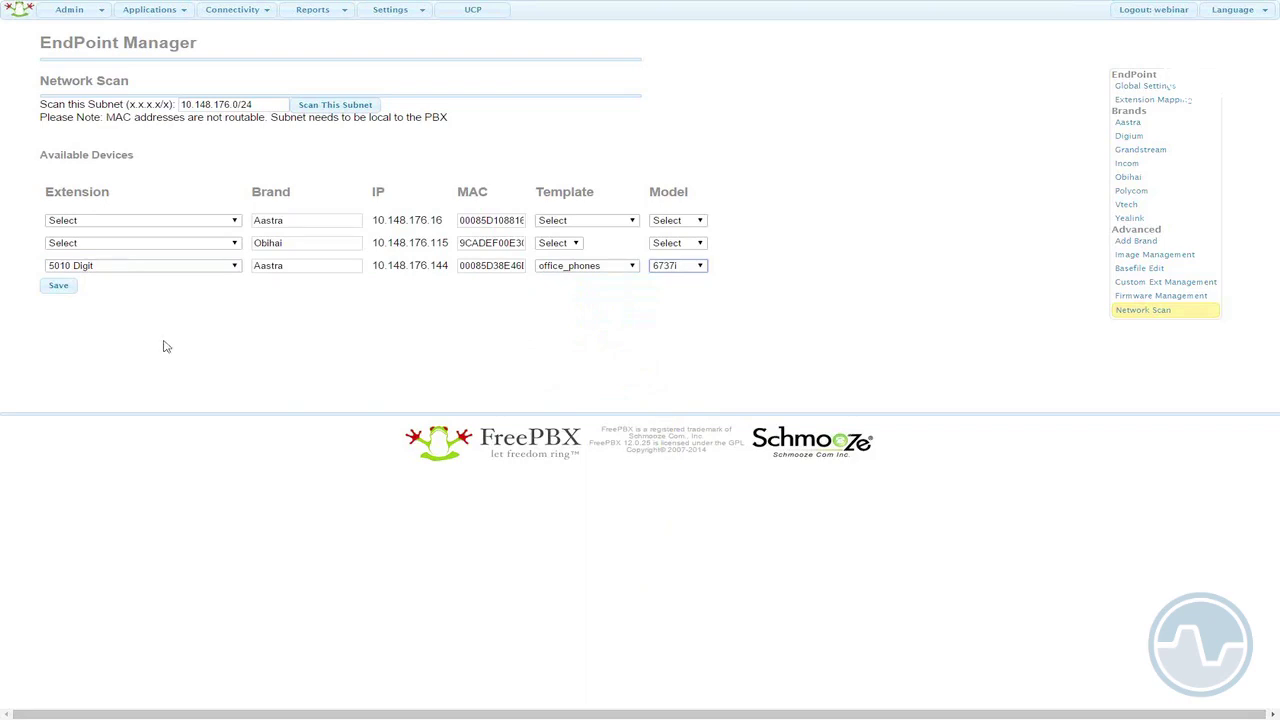
click(58, 288)
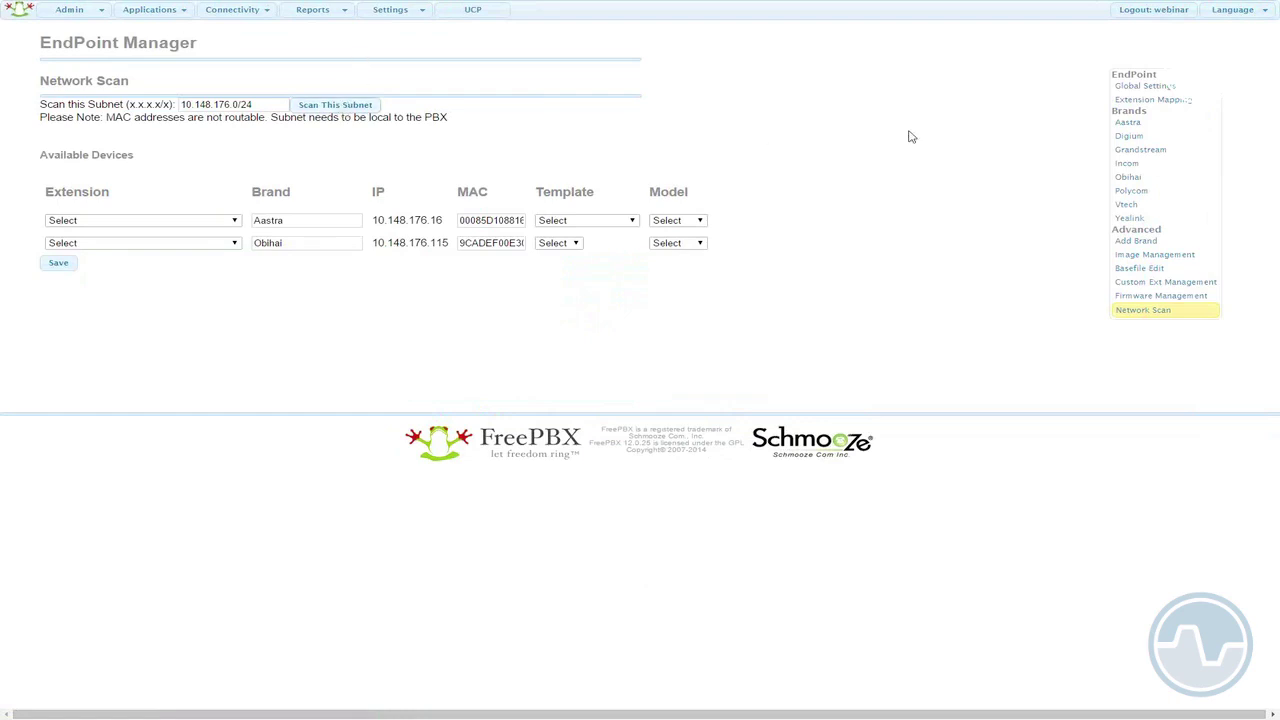
click(1126, 101)
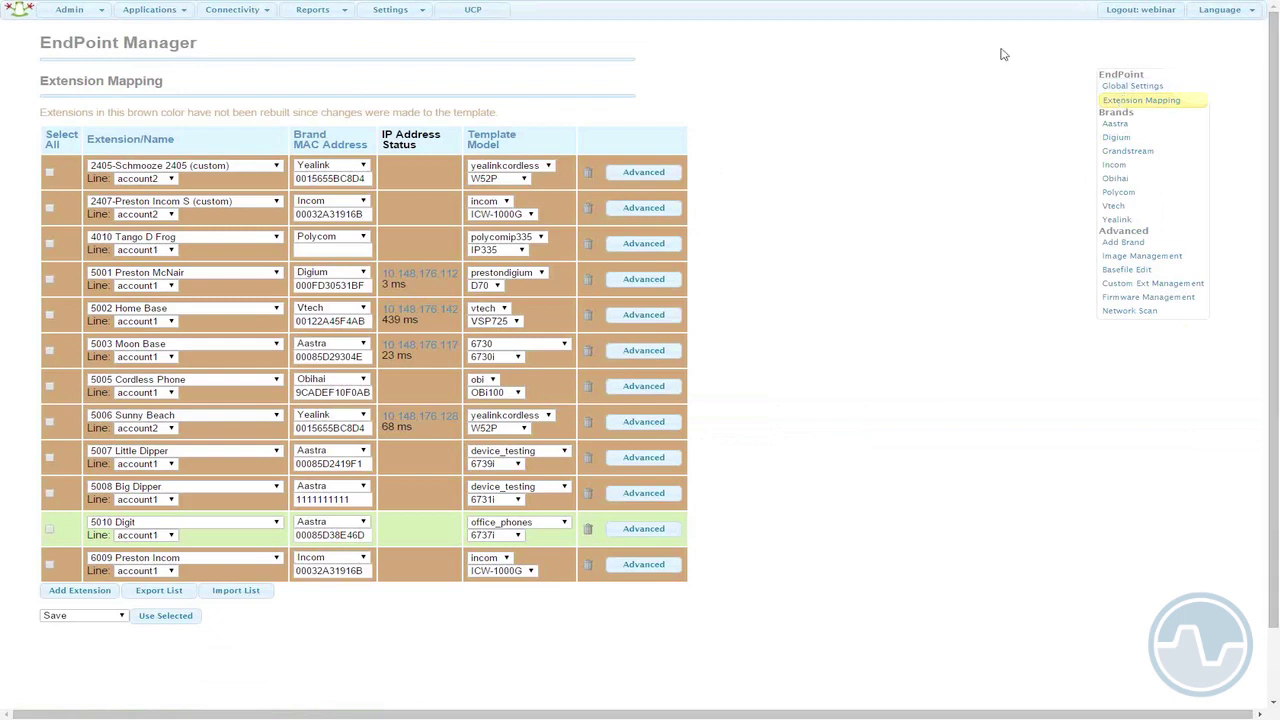
- Add a mapping row for extension 6730 Upstairs with brand Aastra and model 6730i
click(88, 592)
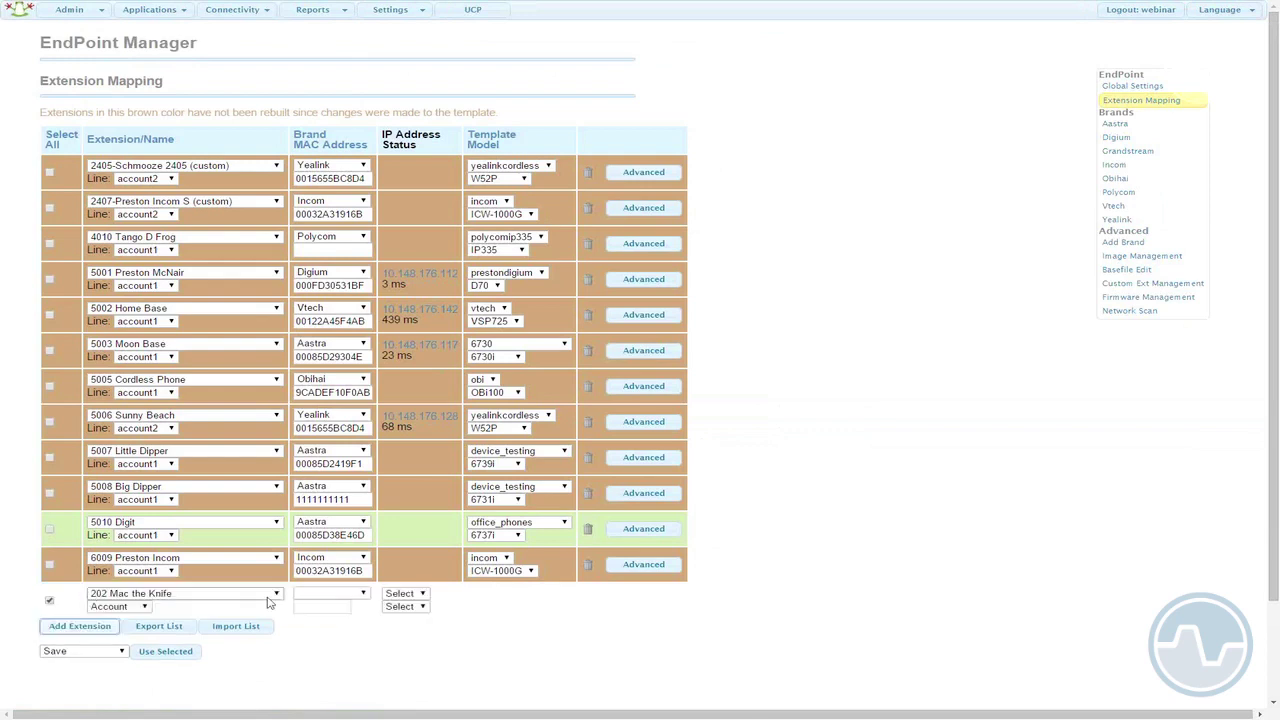
click(276, 596)
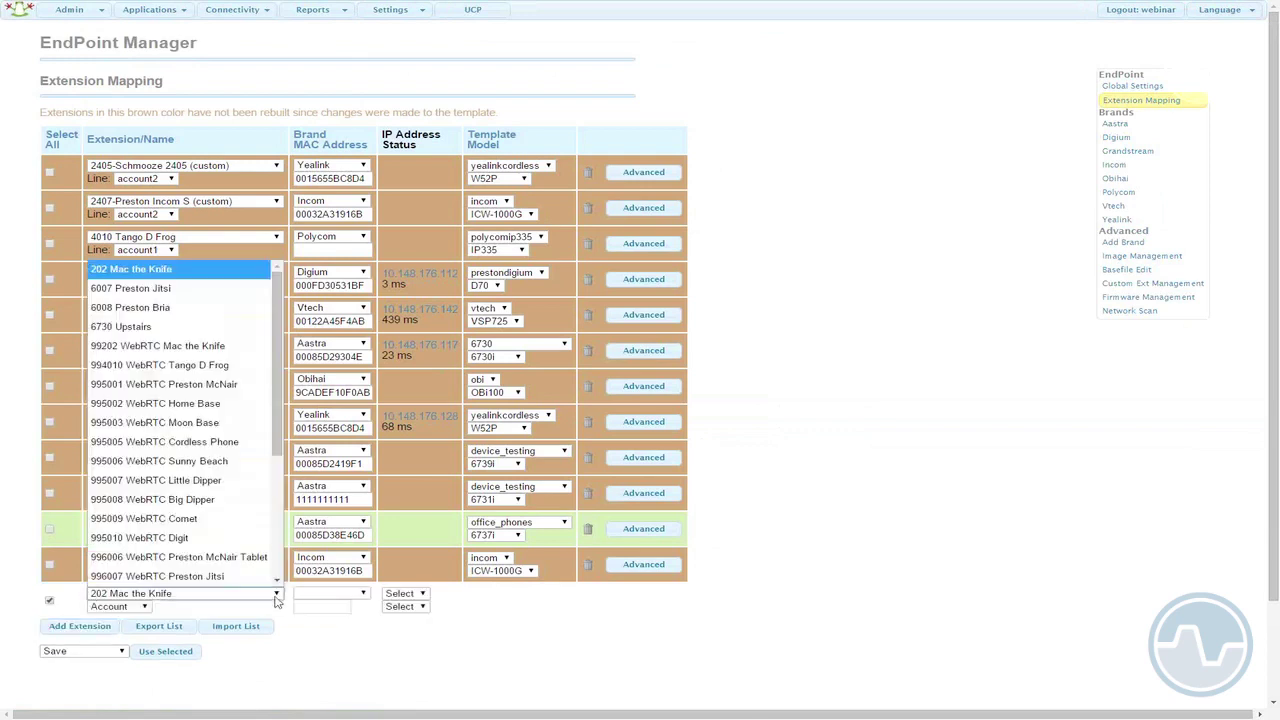
click(229, 334)
click(362, 593)
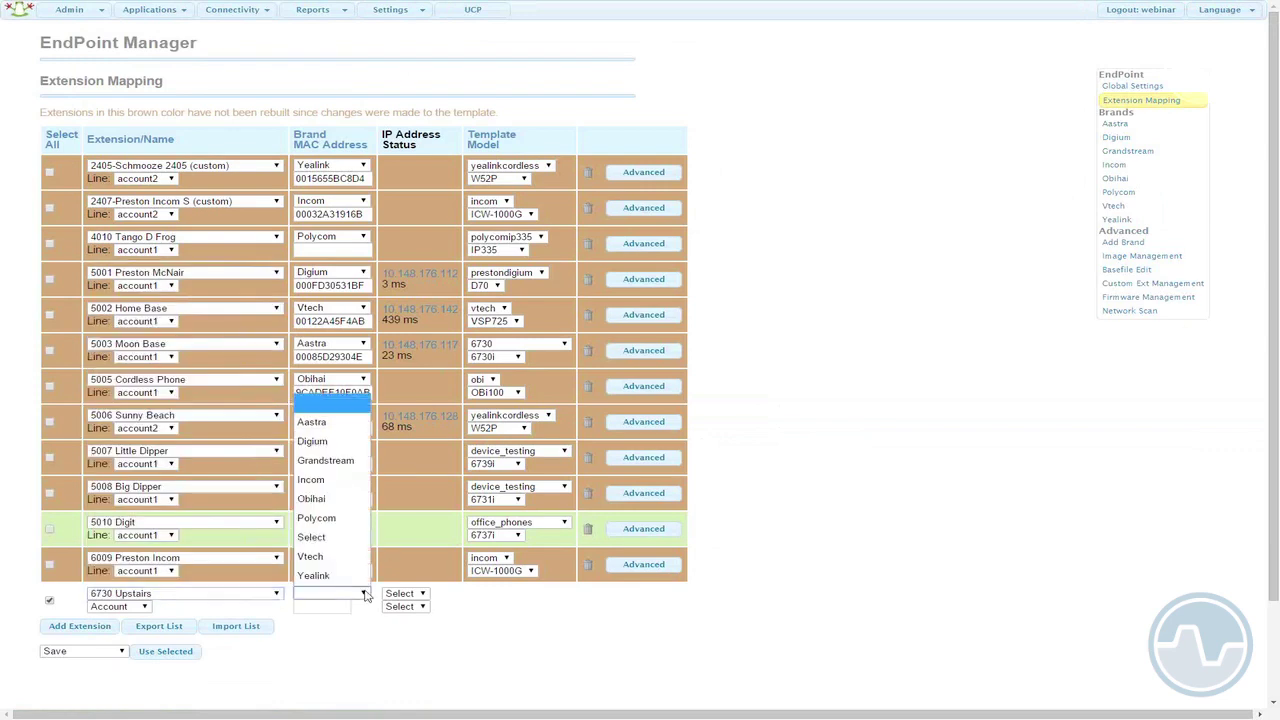
click(311, 421)
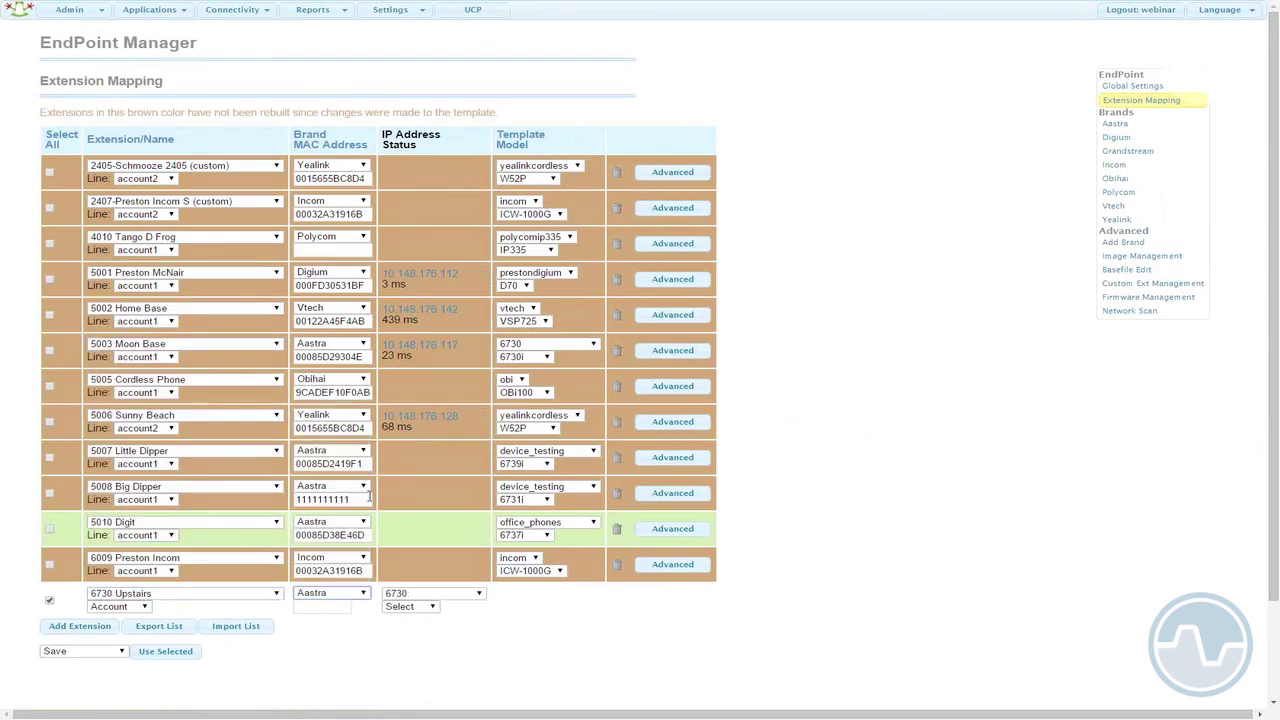
click(436, 609)
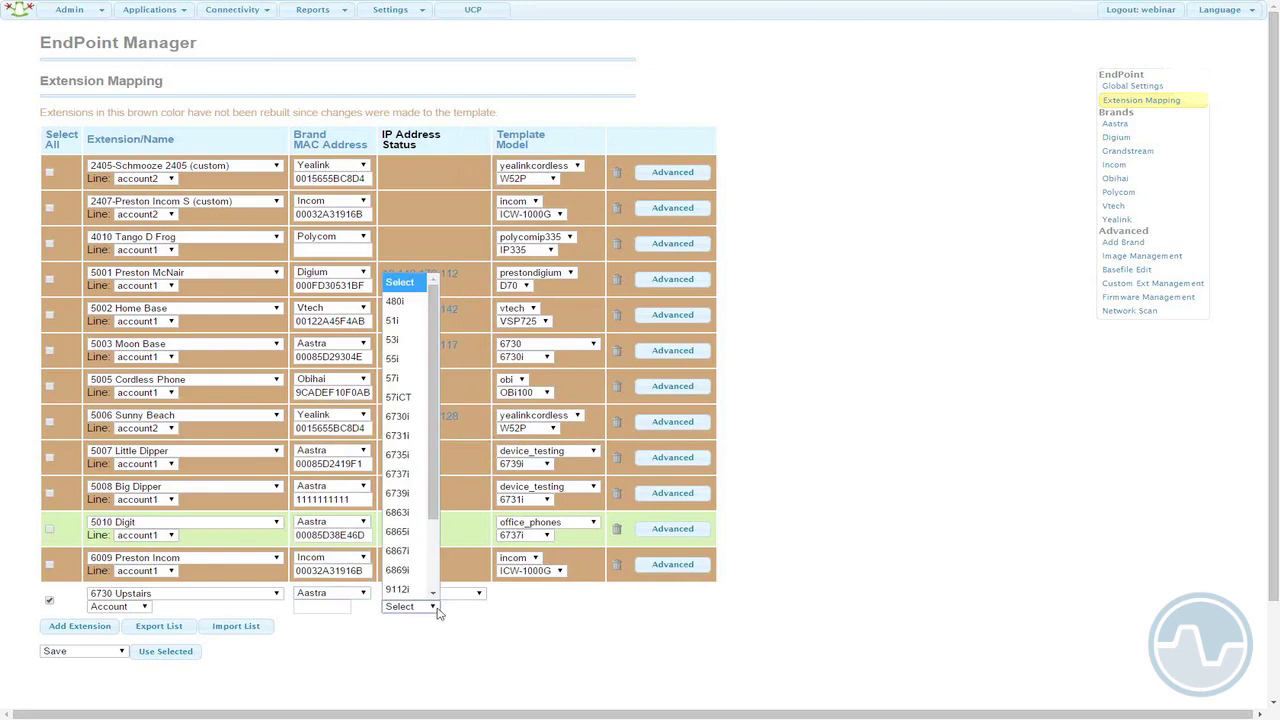
click(397, 416)
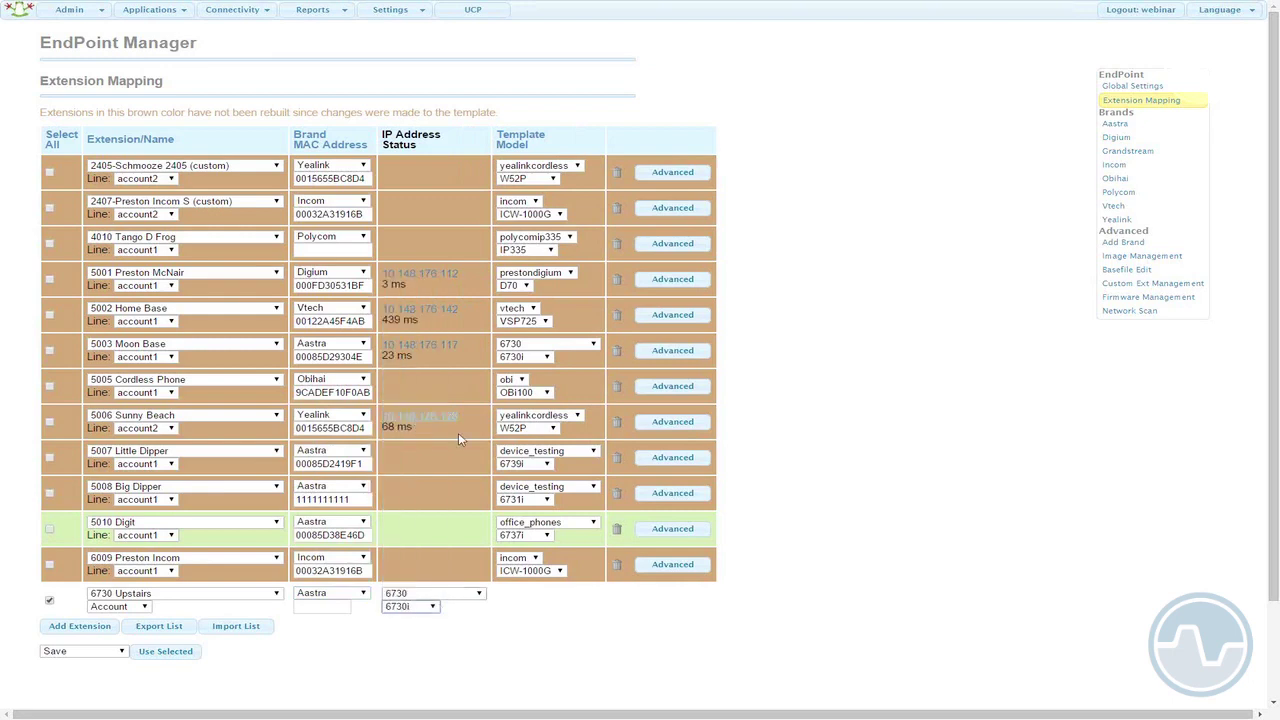
- Give the new row MAC abc123 and Account 1, then save the mapping
click(322, 606)
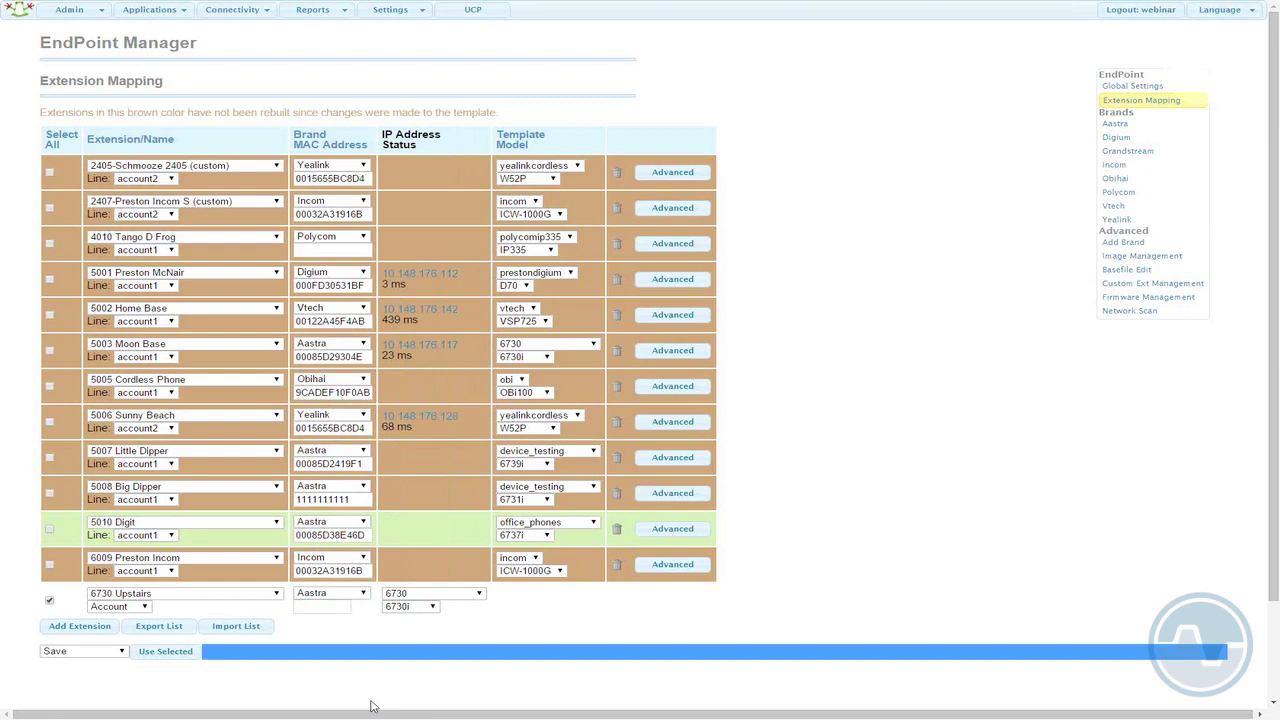
click(330, 604)
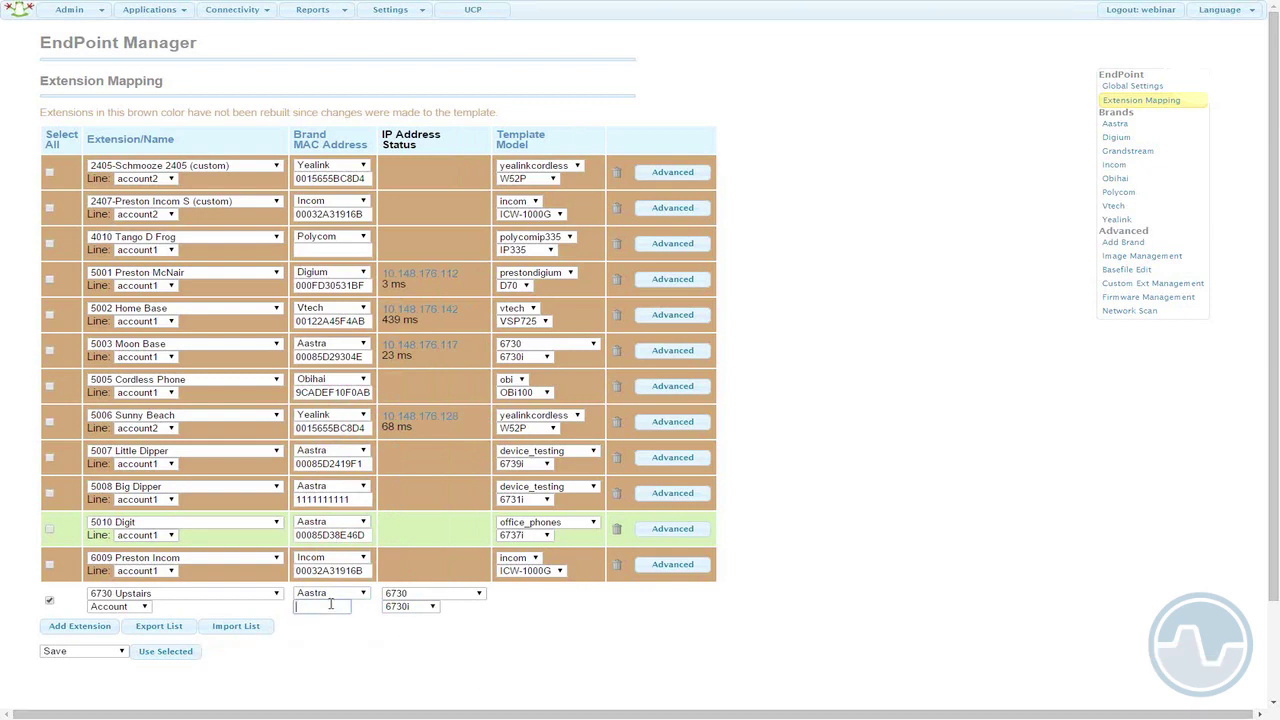
text(abc123)
click(414, 642)
click(145, 607)
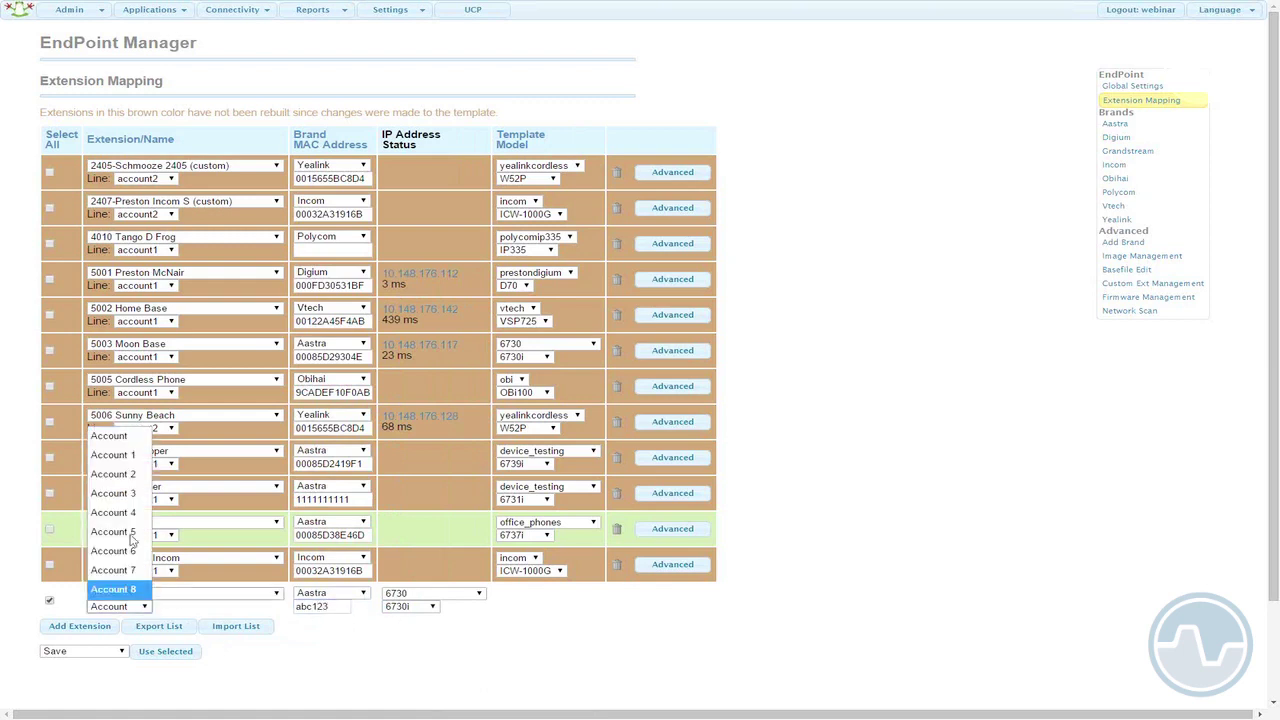
click(120, 454)
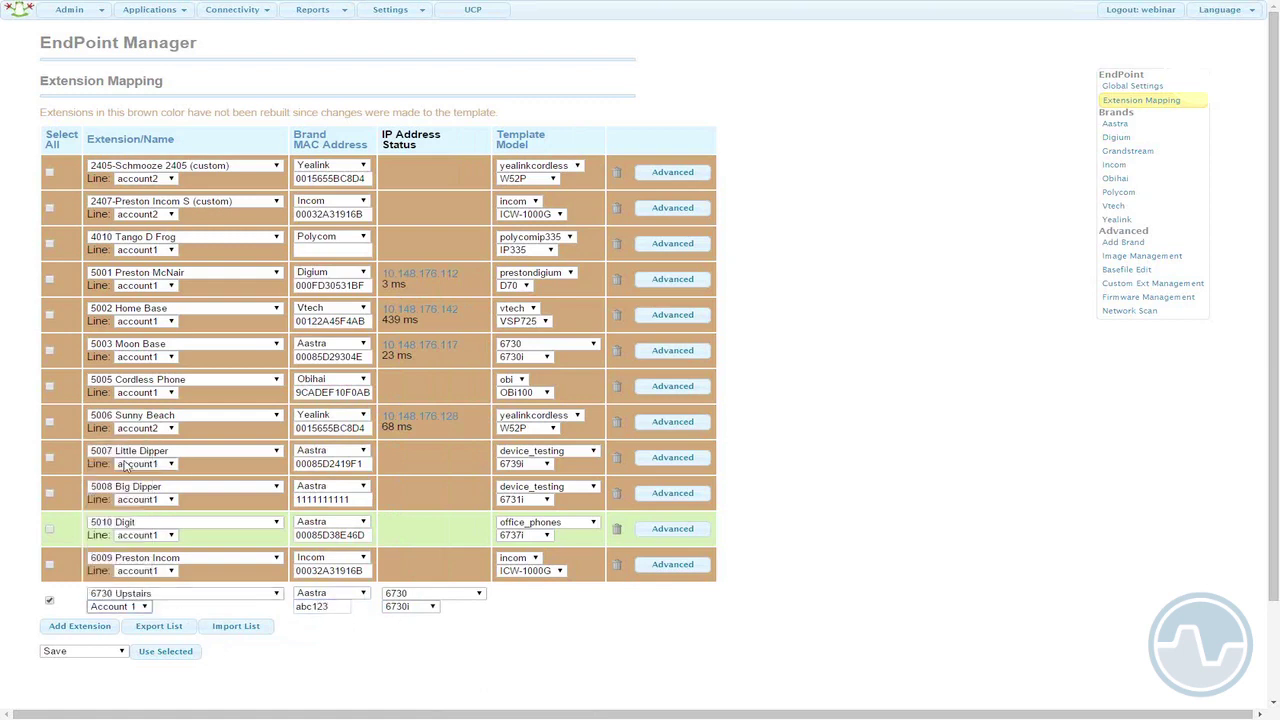
click(157, 654)
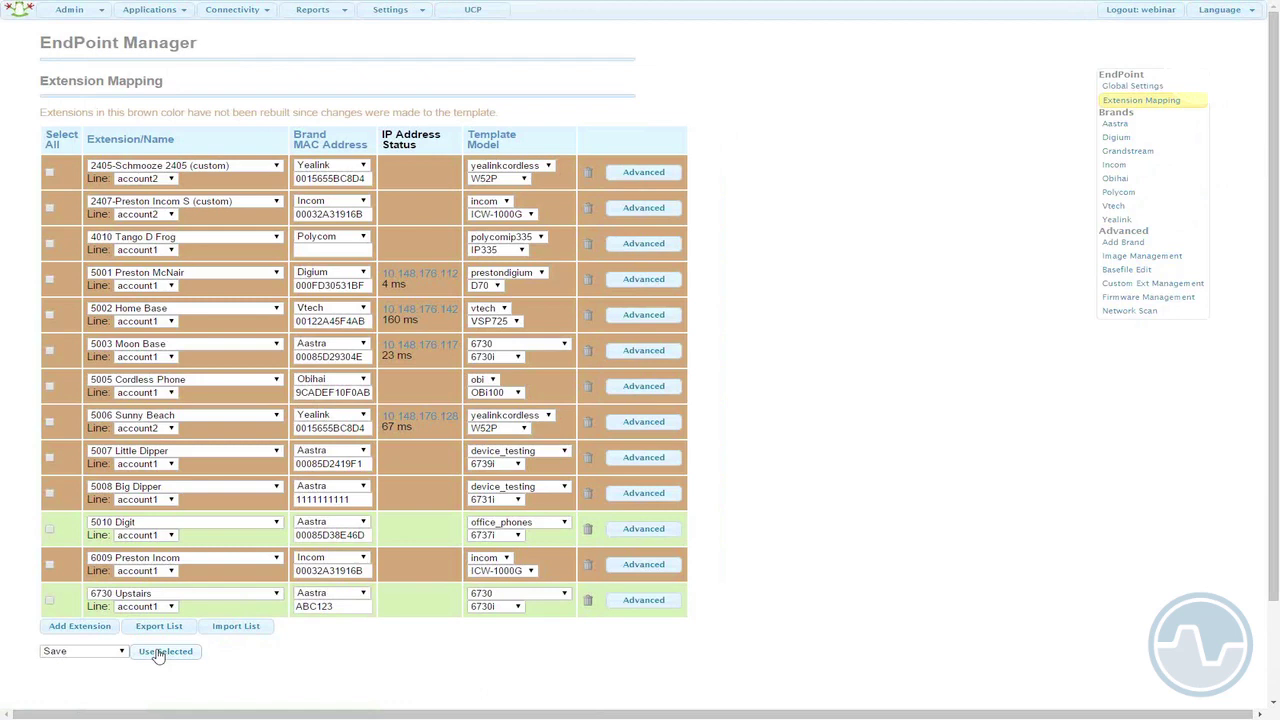
- Export the extension mapping list as a CSV file
click(160, 630)
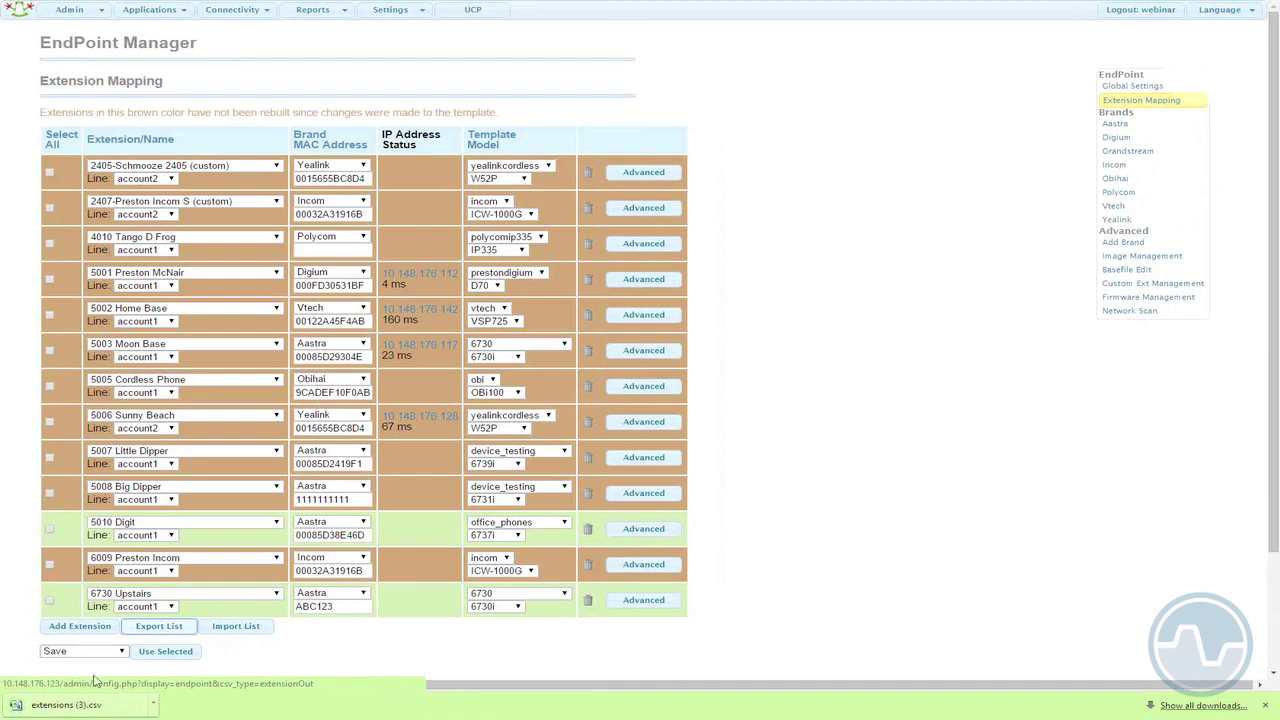
click(58, 706)
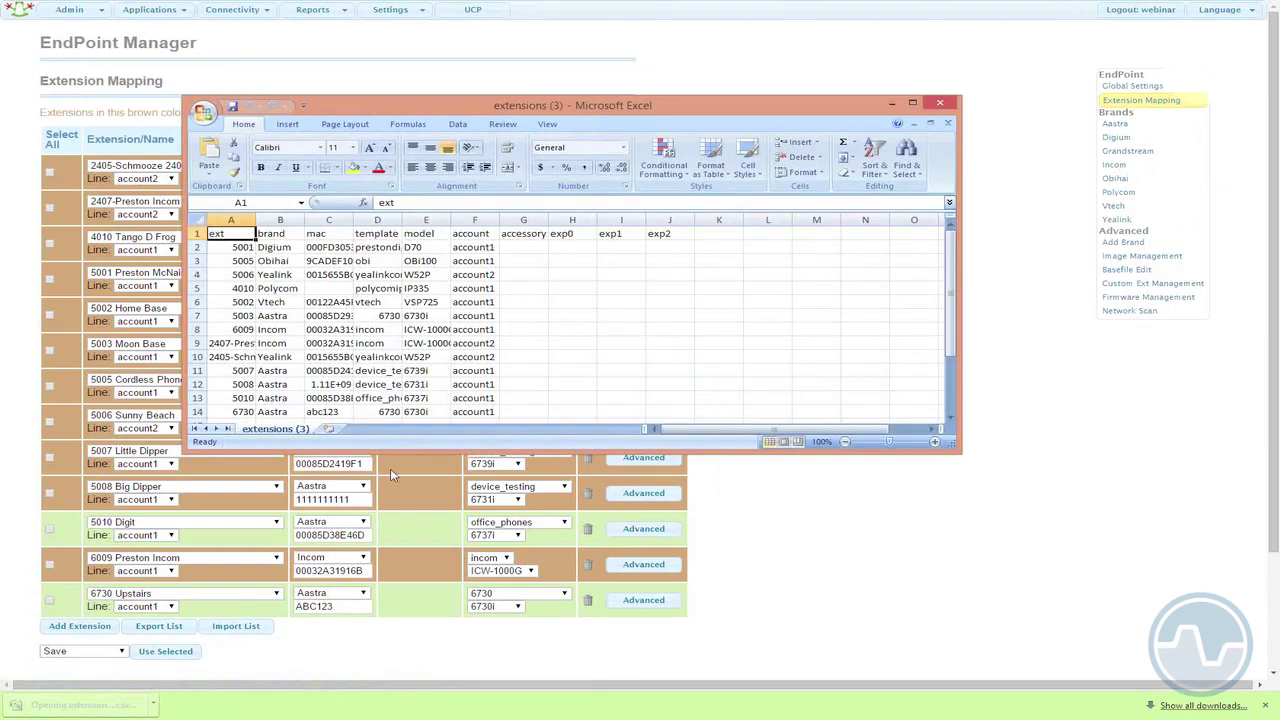
scroll(447, 410, down, 1)
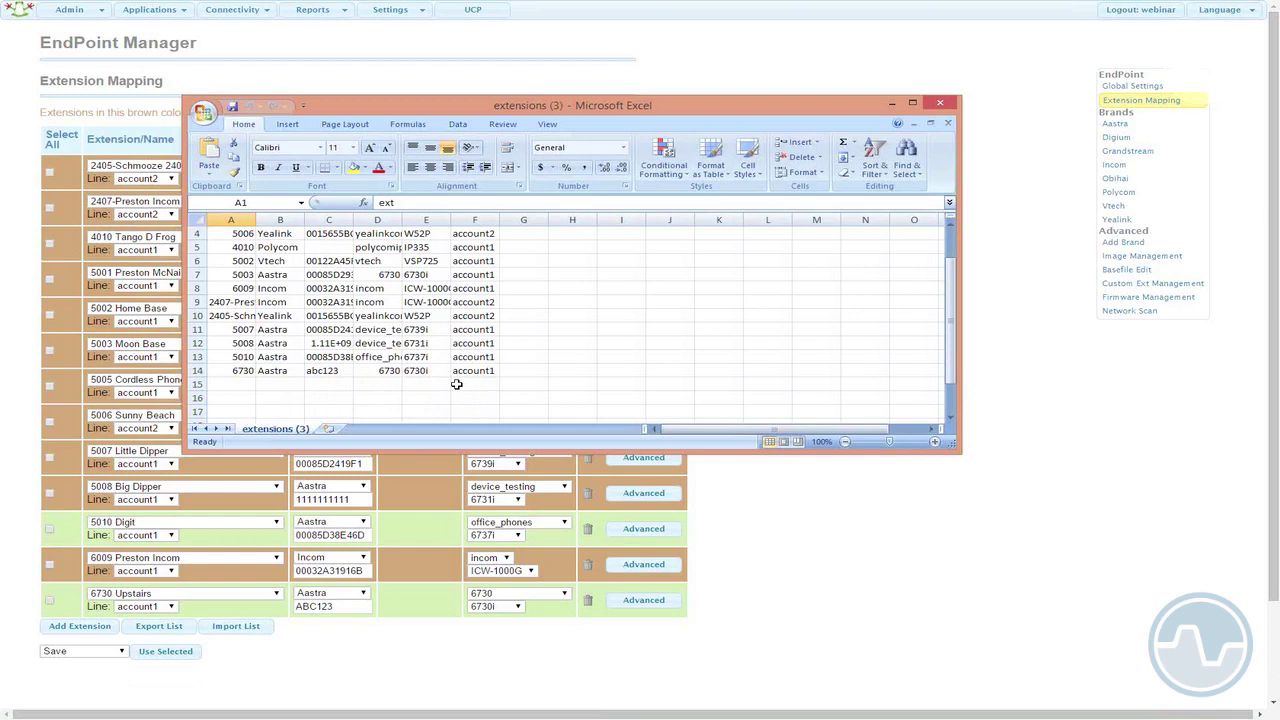
click(940, 103)
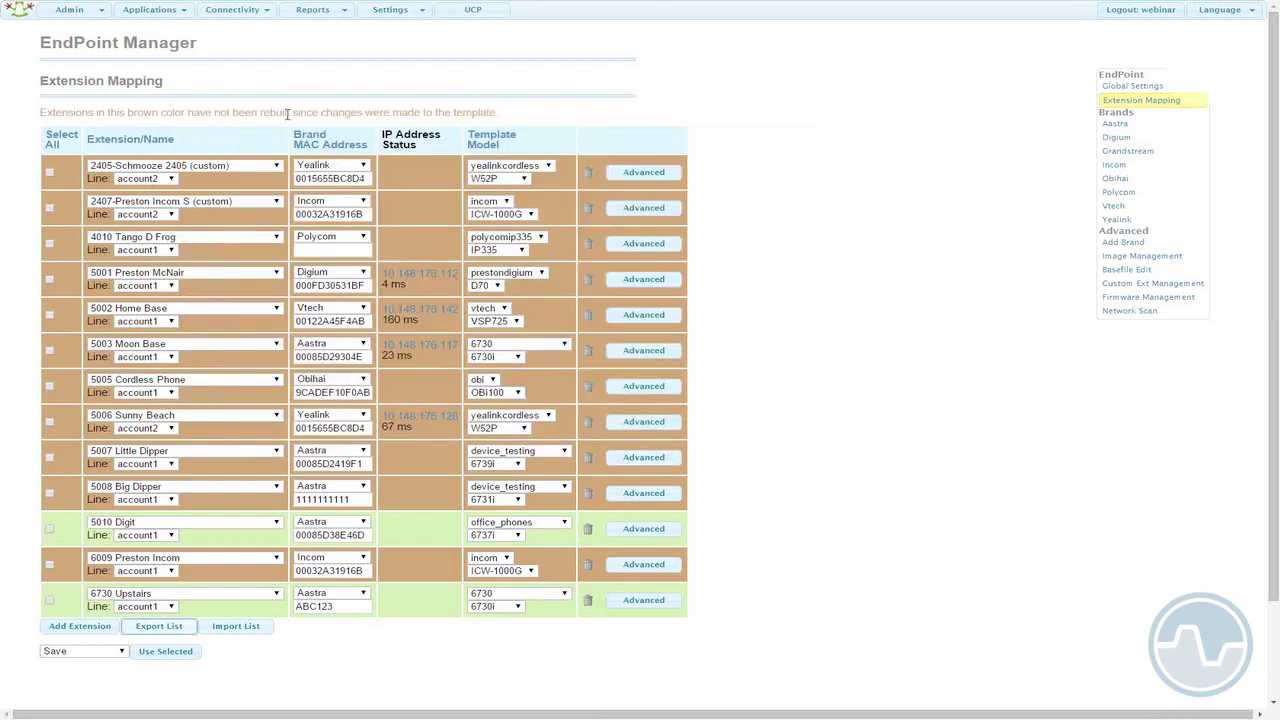
- Start a new generic CHAN SIP extension with display name MyName
click(76, 12)
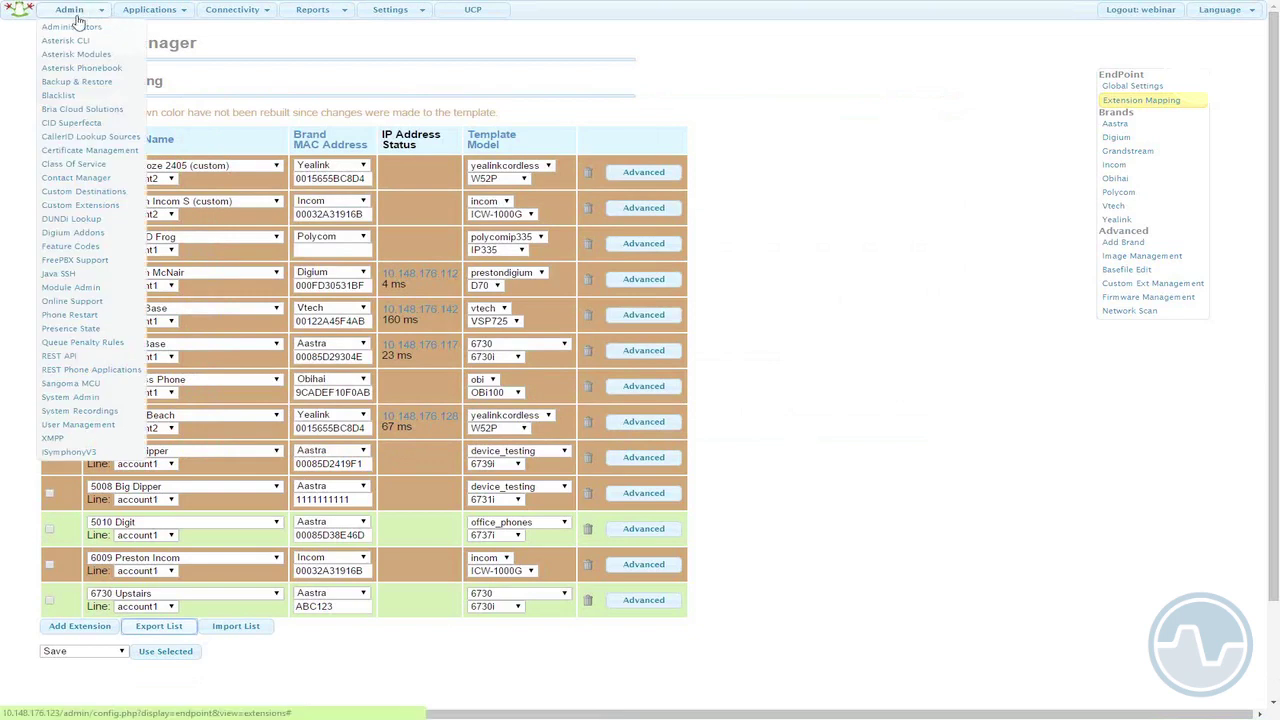
mouse_move(140, 12)
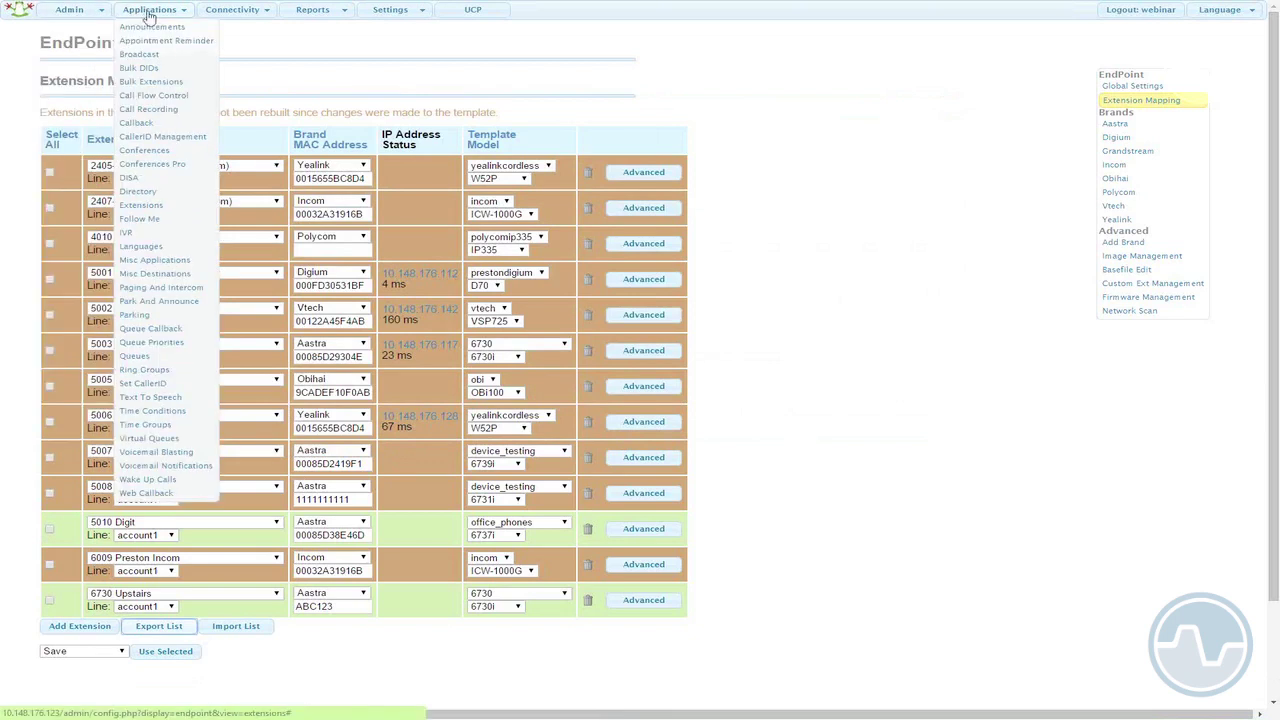
click(167, 206)
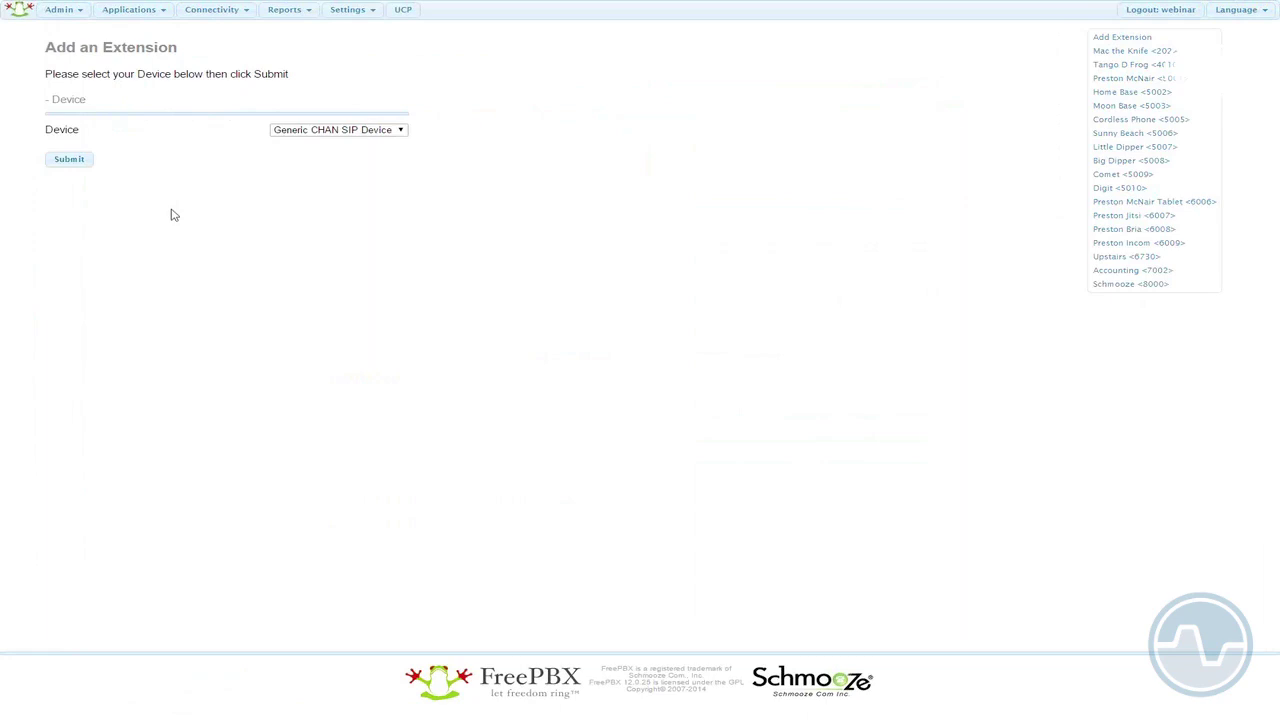
click(66, 165)
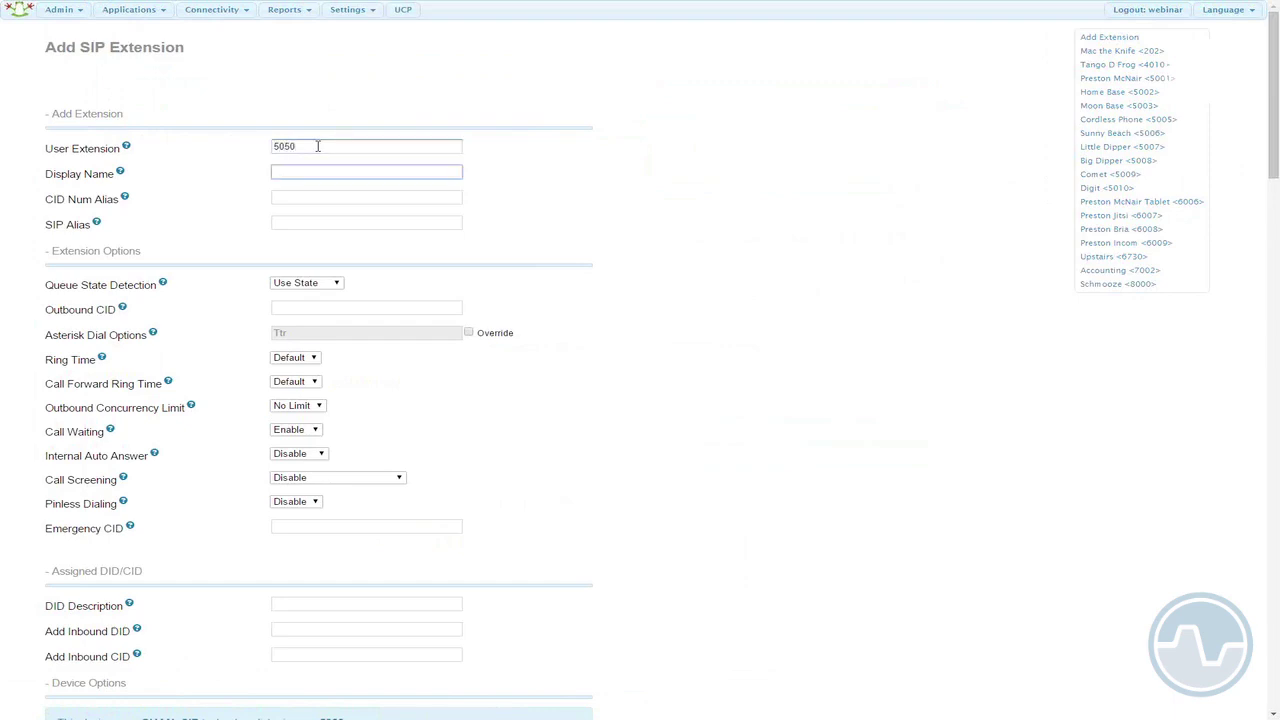
text(Mys)
key(BackSpace)
text(Name)
click(737, 268)
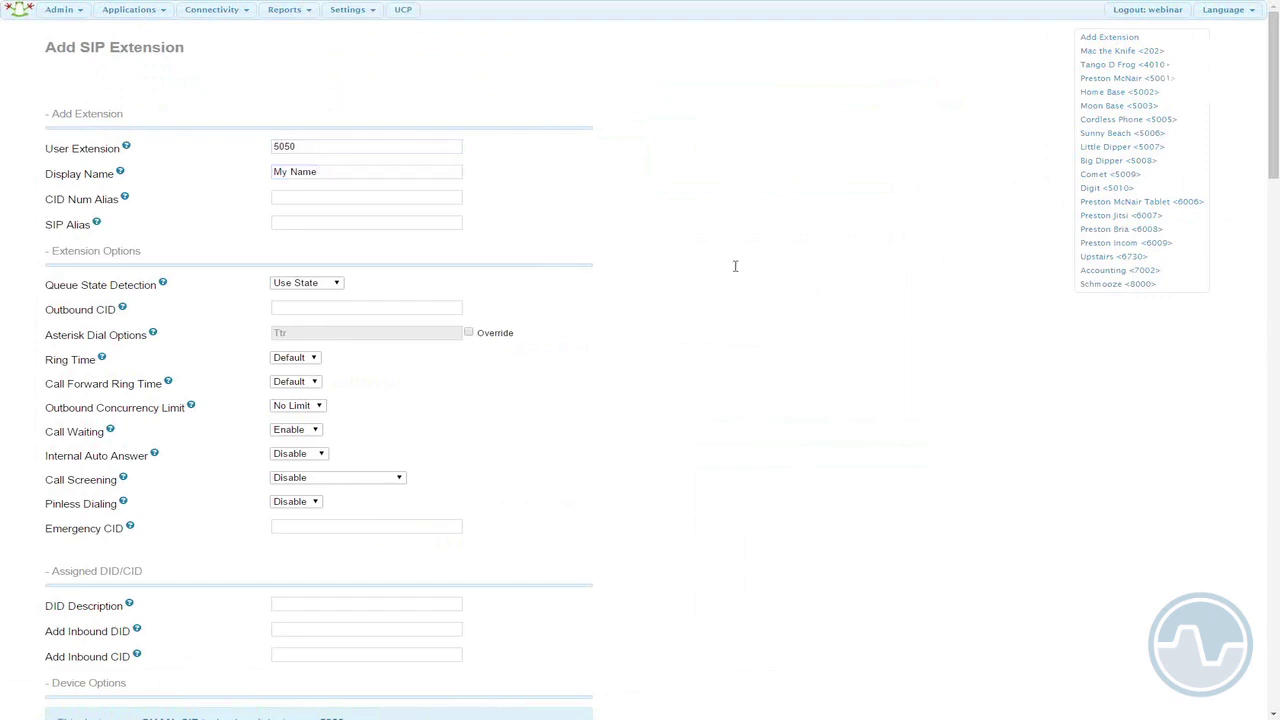
scroll(743, 270, down, 1)
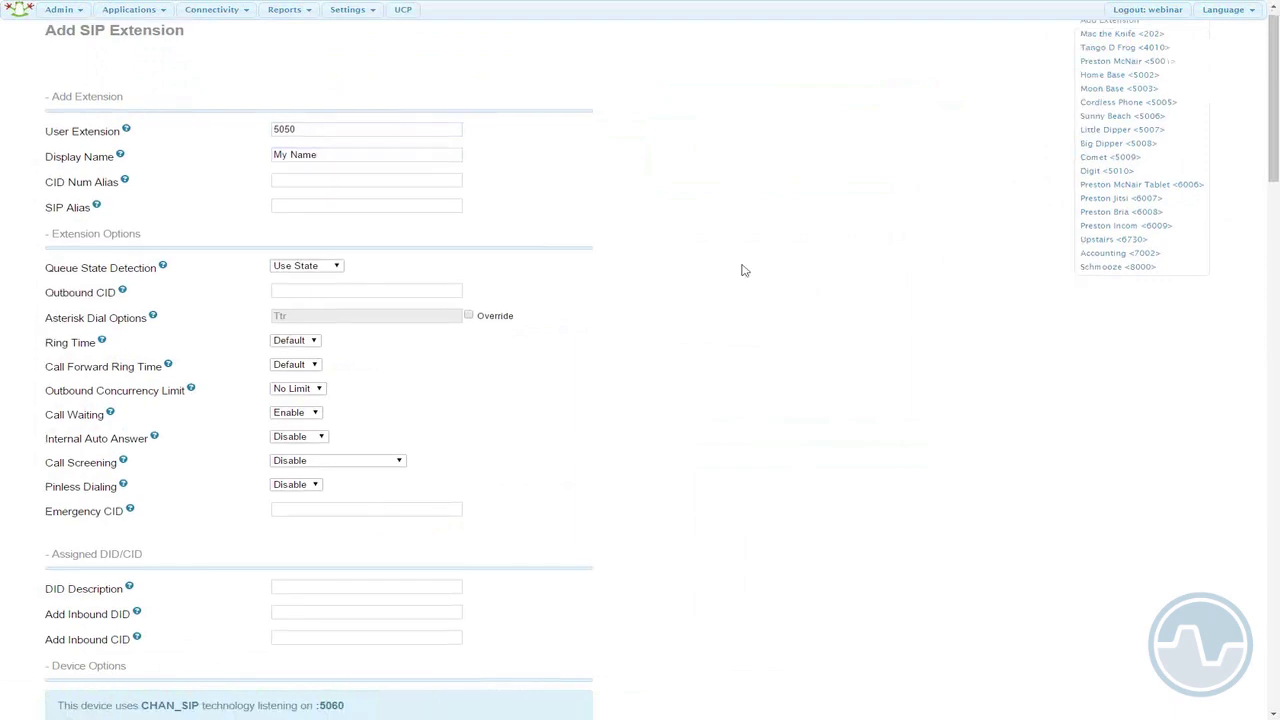
scroll(743, 270, down, 10)
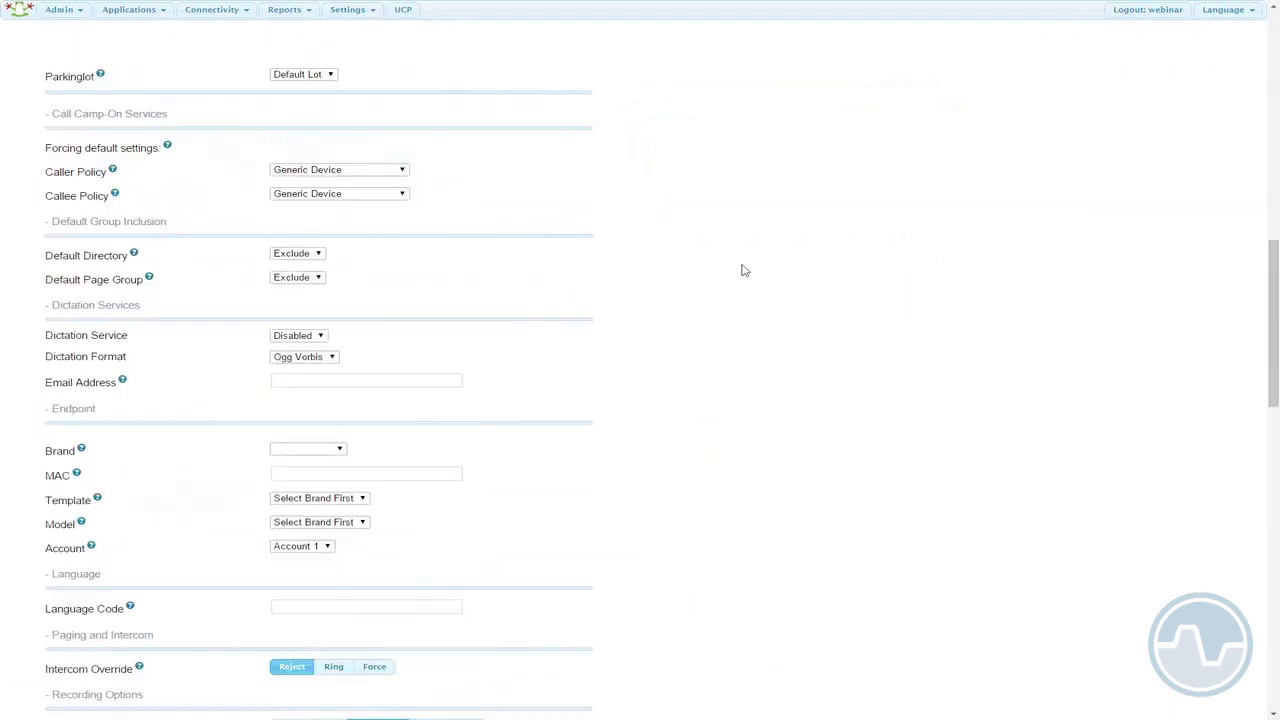
scroll(740, 268, down, 1)
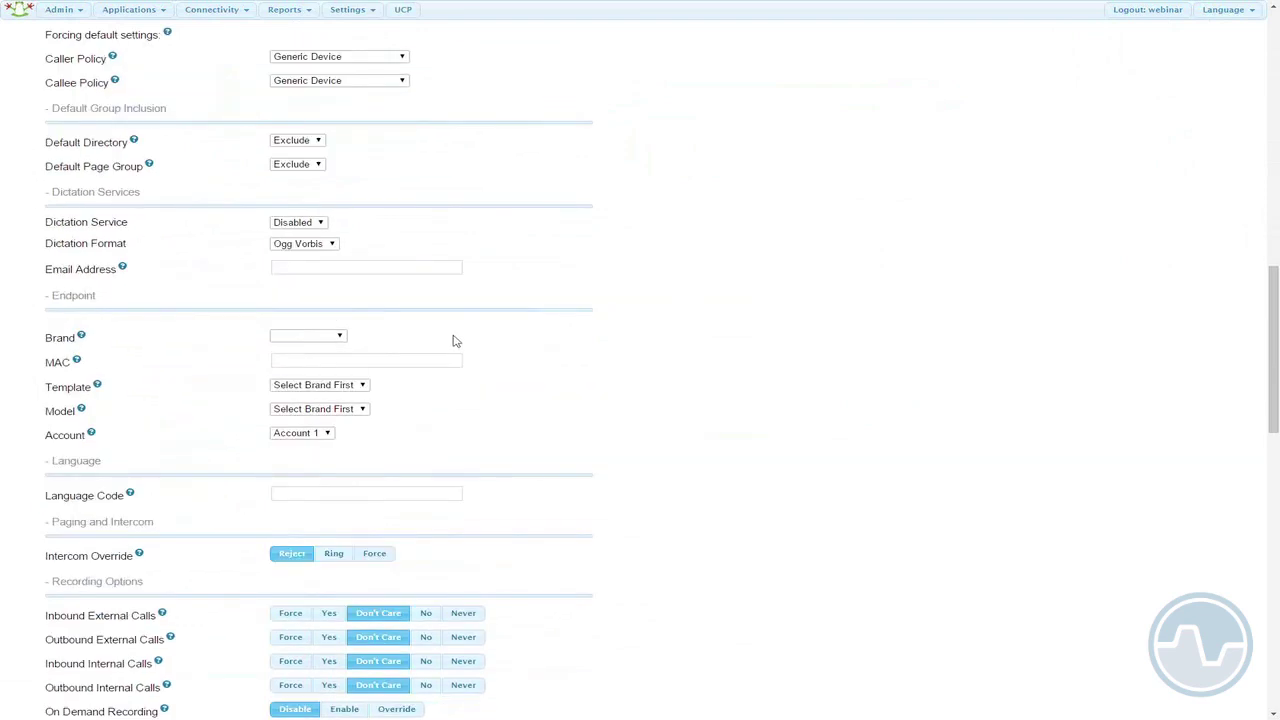
- Set the extension's endpoint to an Aastra 6731i on office_phones with MAC mymac
click(341, 339)
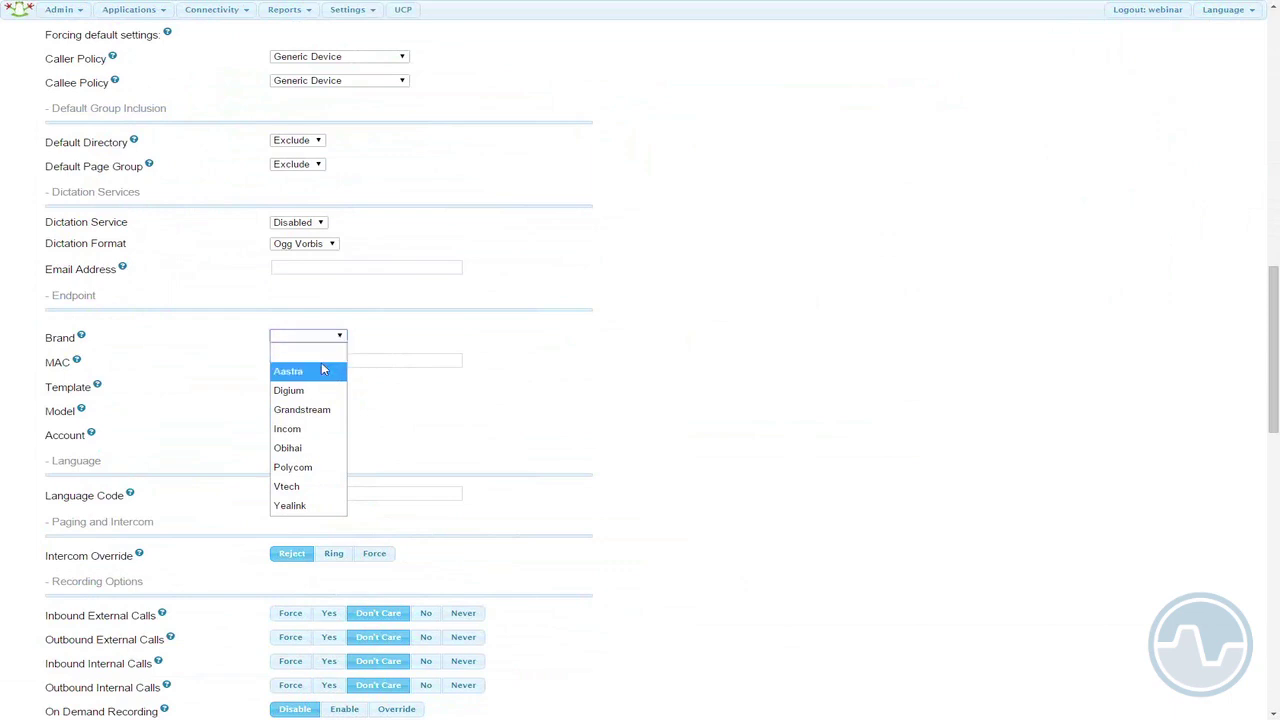
click(322, 370)
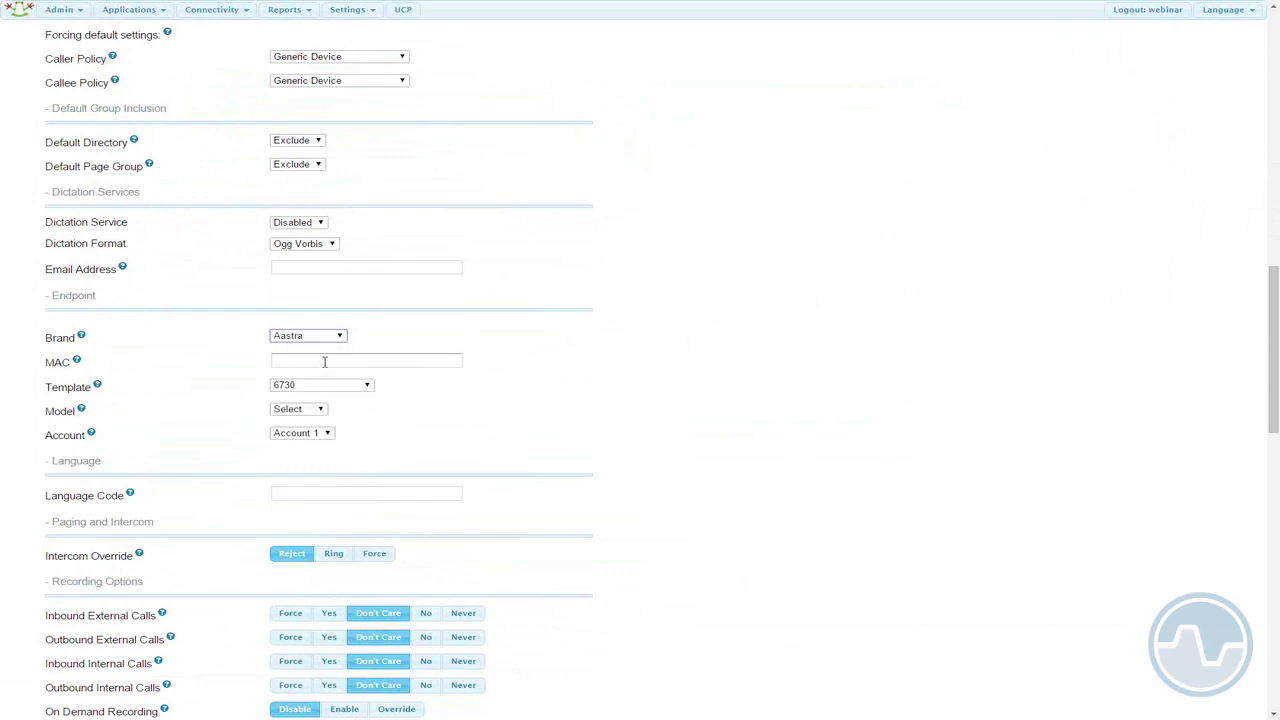
click(324, 362)
click(366, 385)
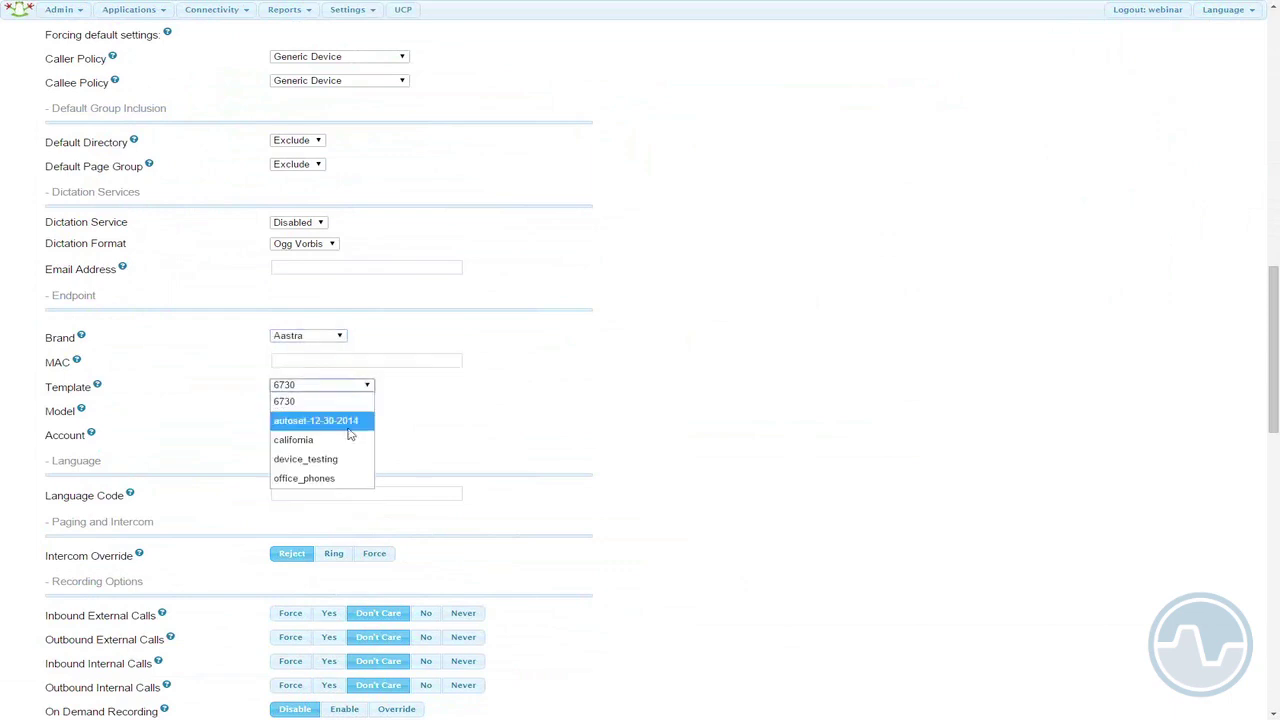
click(332, 474)
click(322, 409)
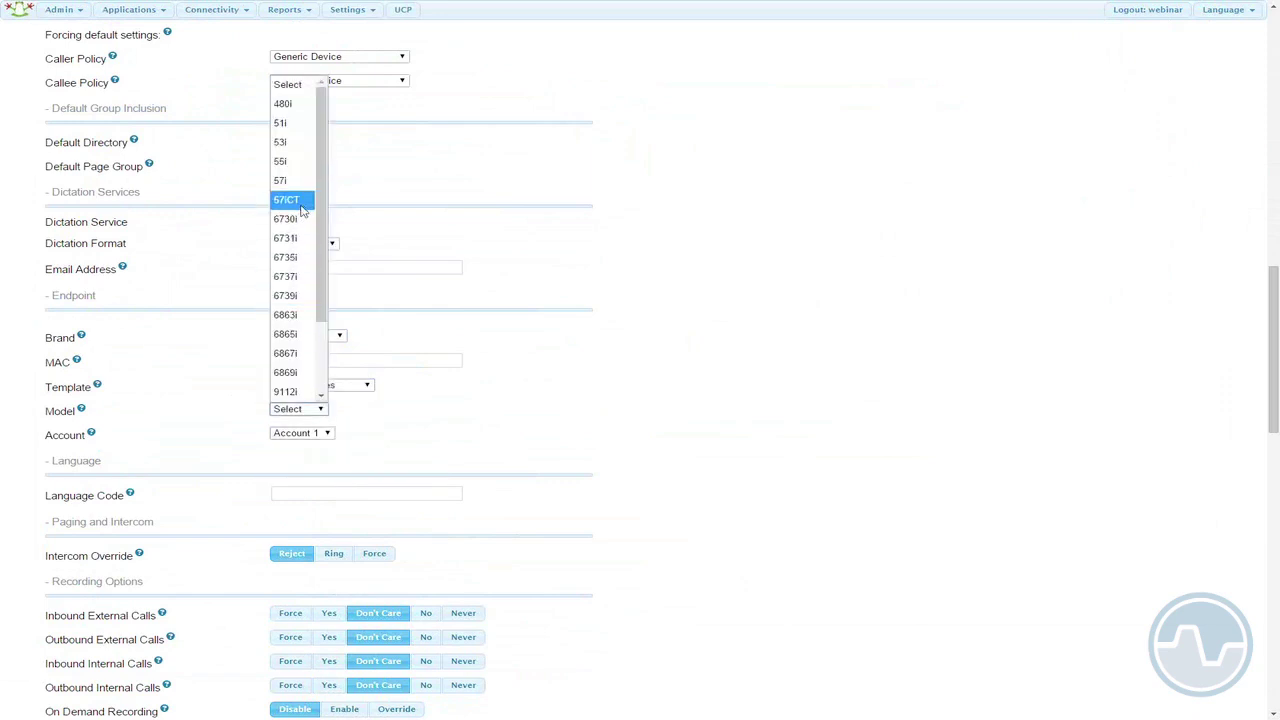
click(293, 238)
click(307, 361)
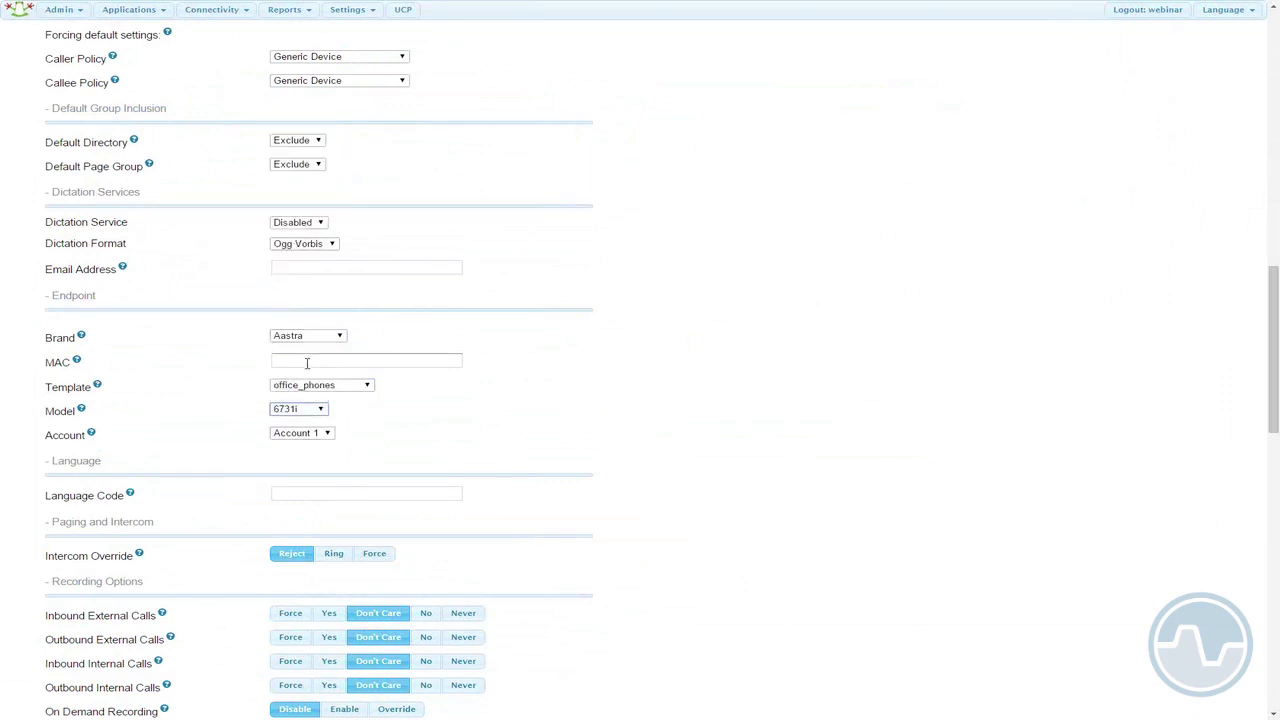
text(mymac)
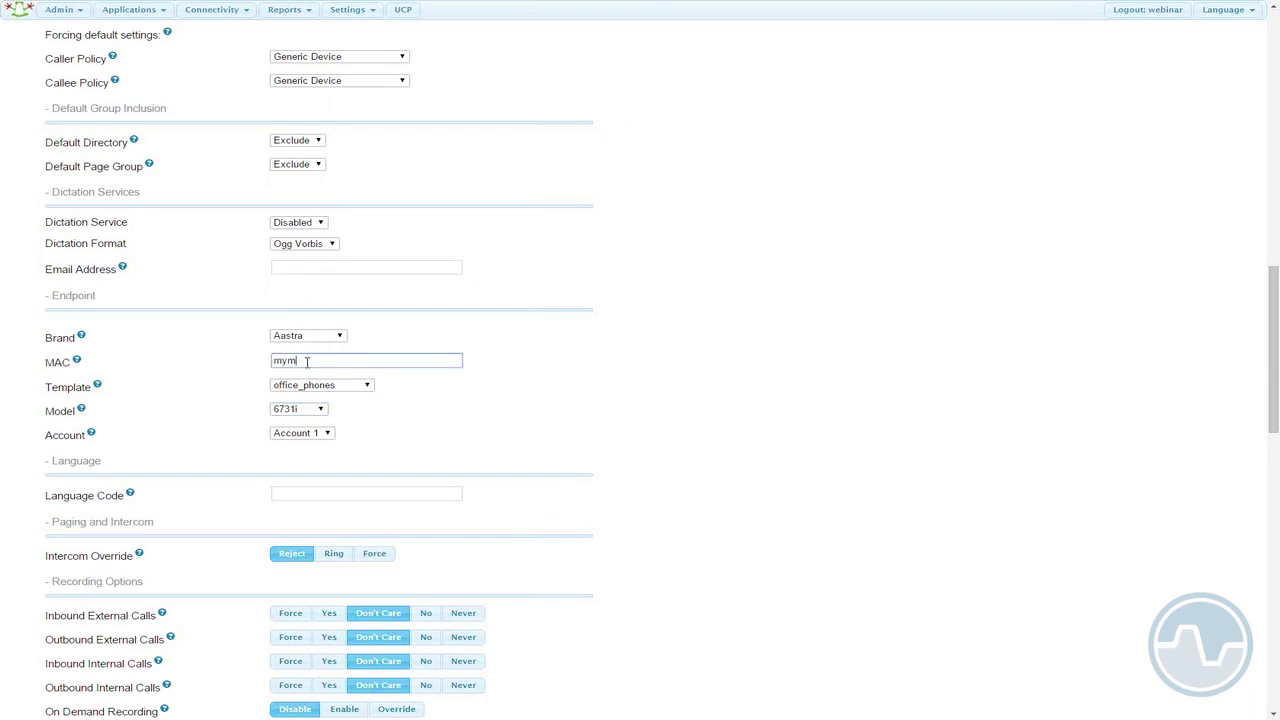
click(497, 422)
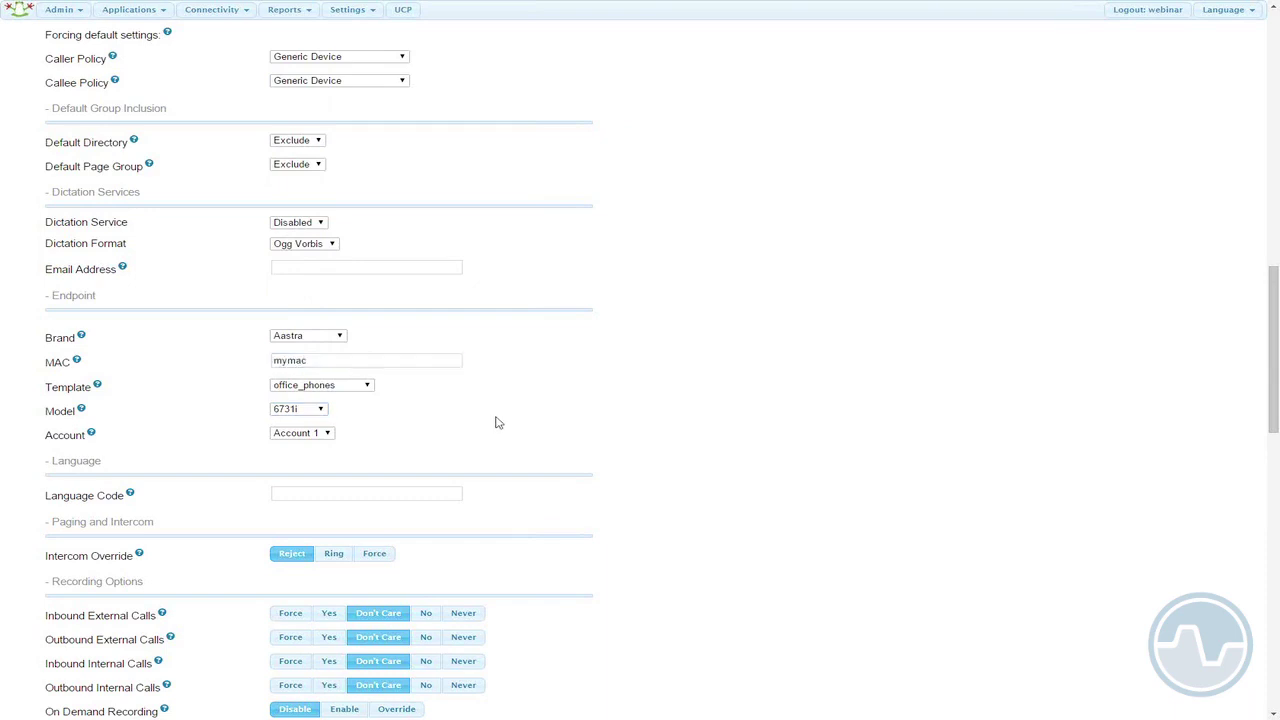
scroll(497, 422, down, 2)
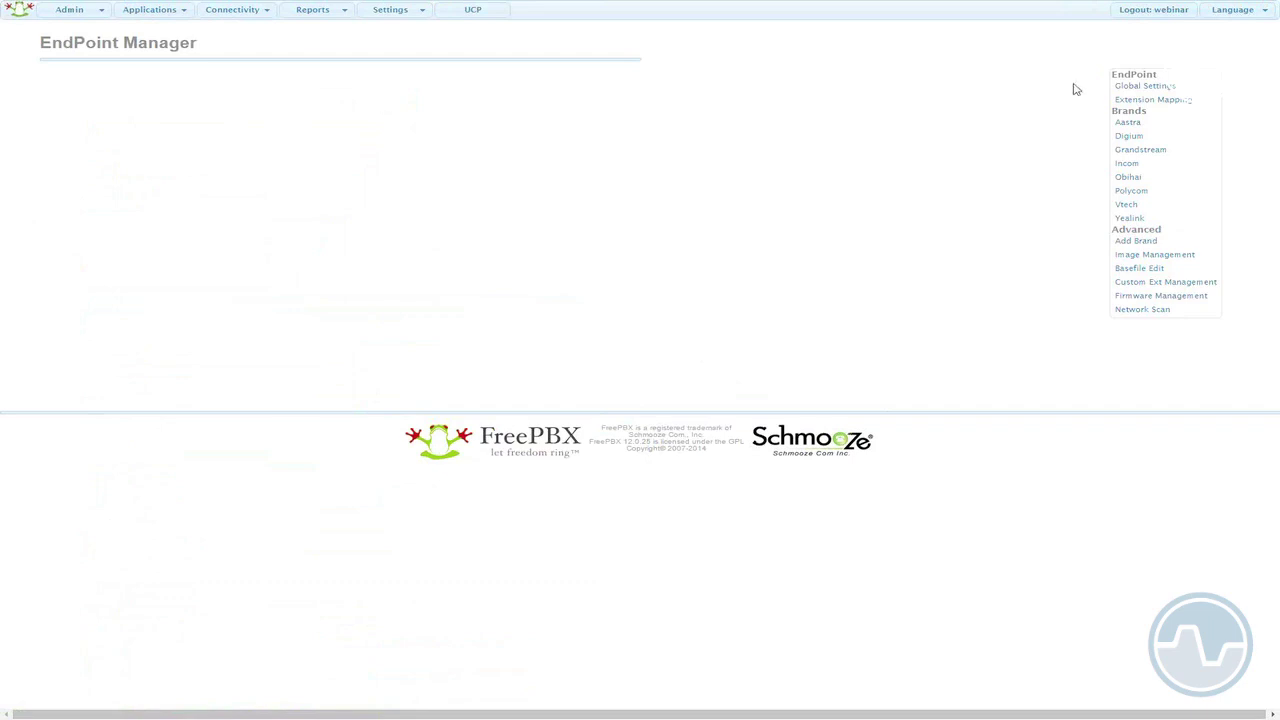
- Open EndPoint Manager's basefile editing page
click(1127, 124)
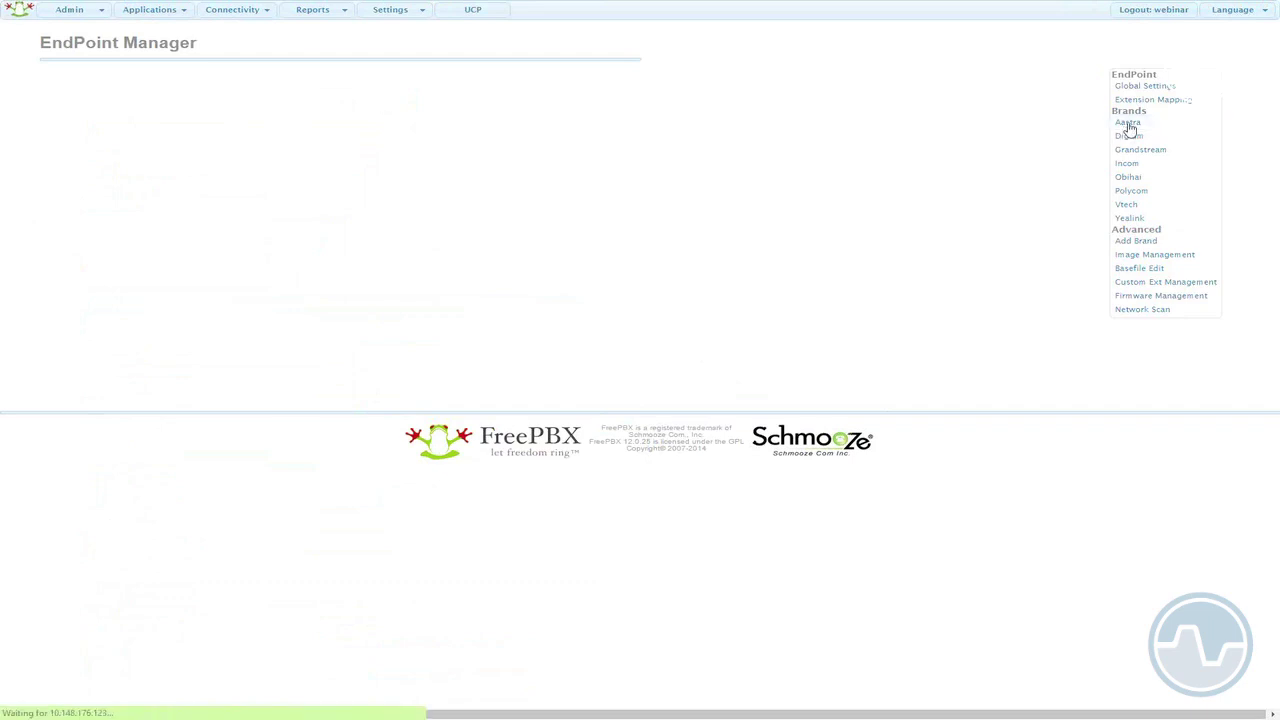
- Open Basefile Edit, select the Aastra office_phones template, and load its 6737i model basefile
click(1131, 269)
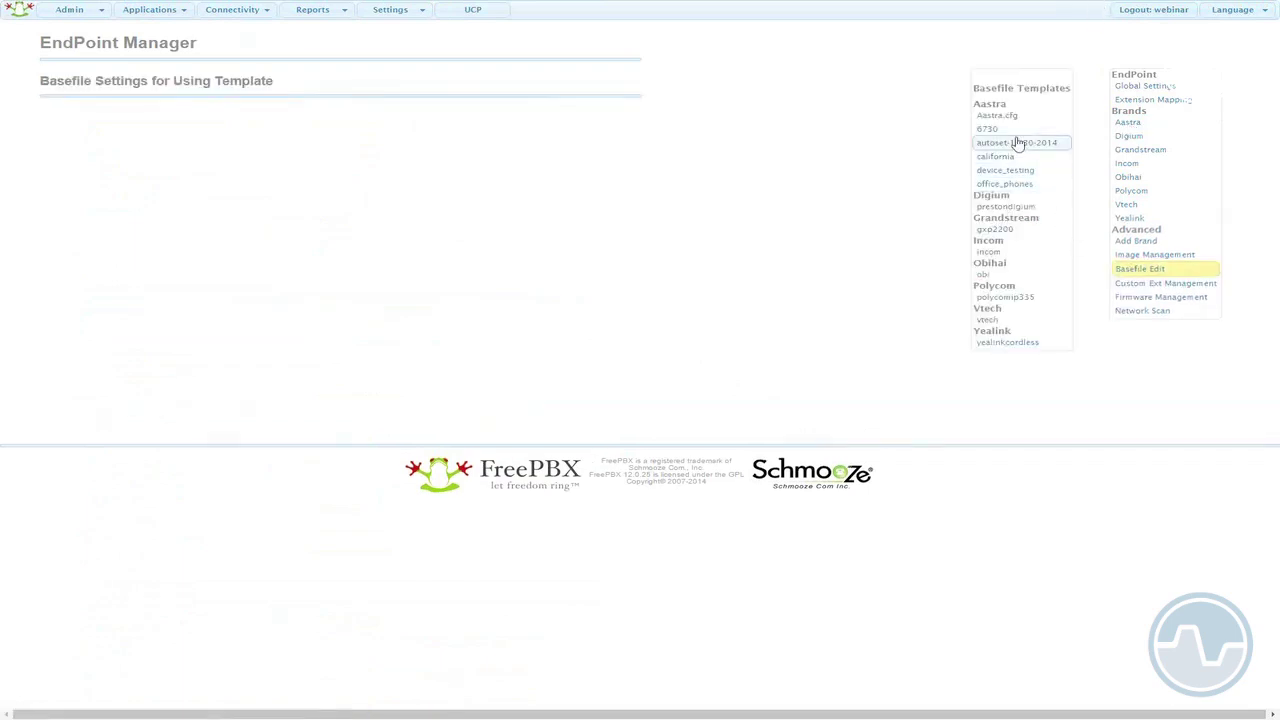
click(1026, 186)
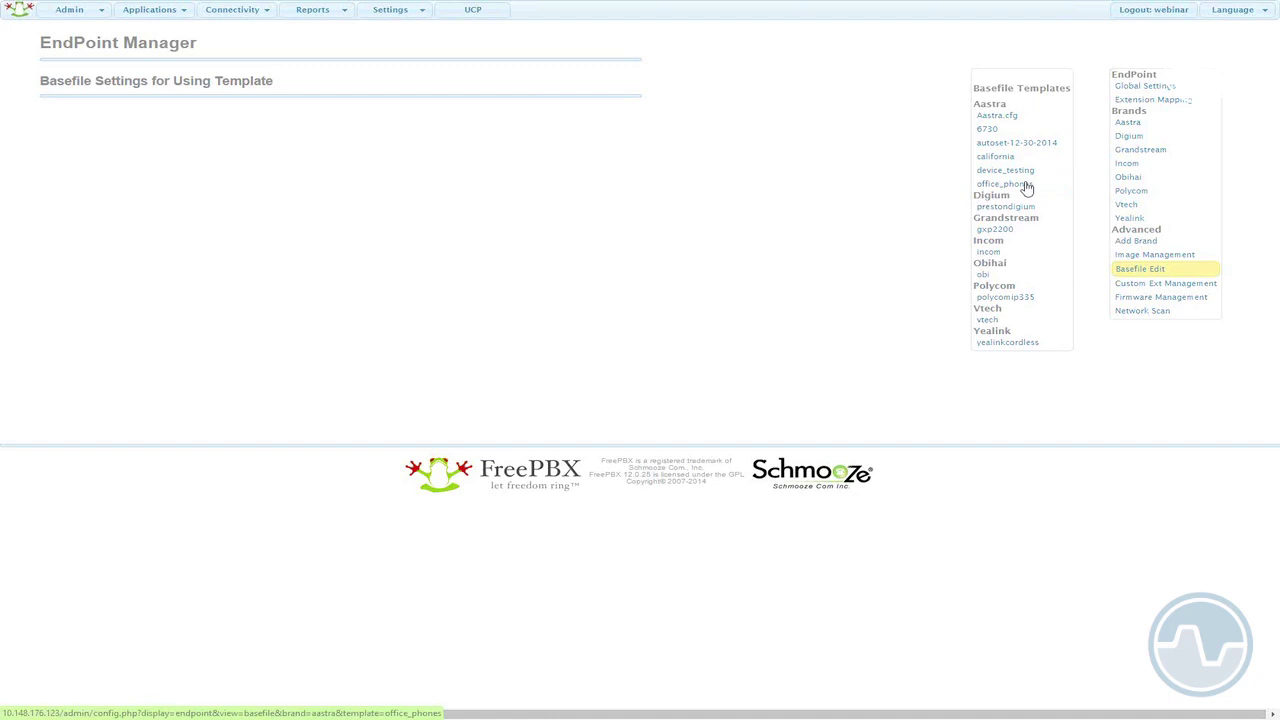
click(1026, 186)
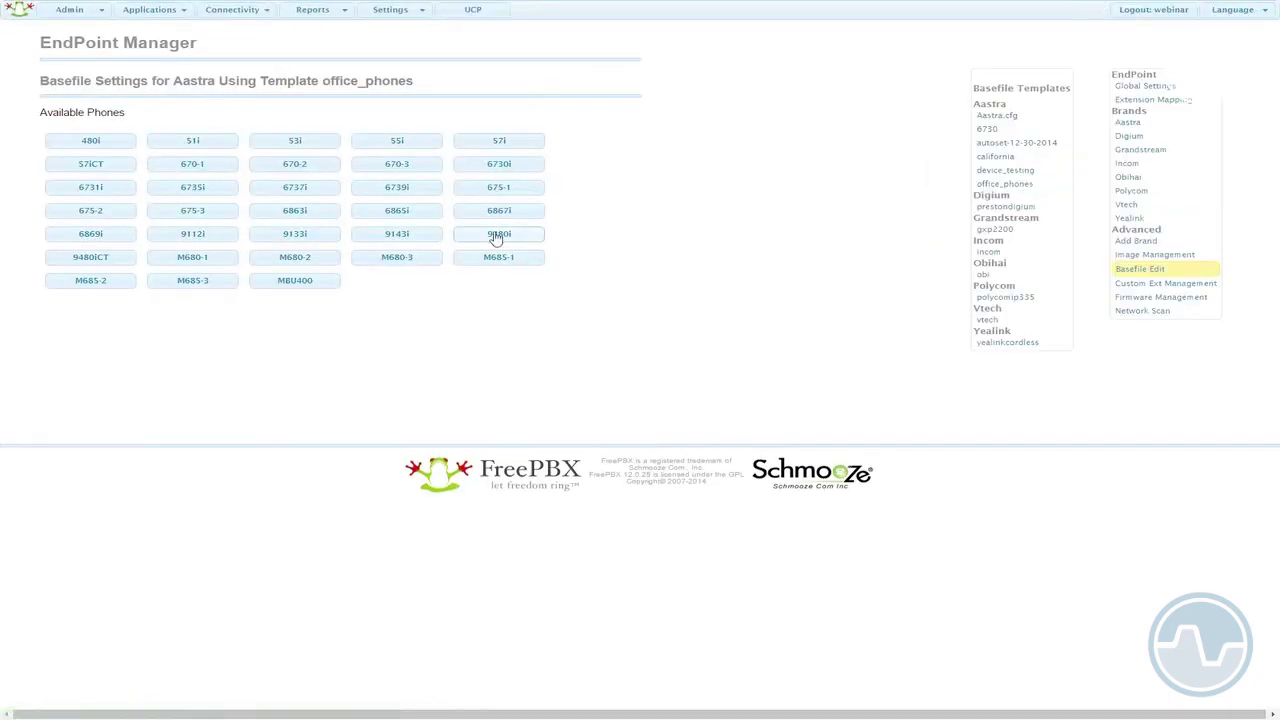
click(315, 195)
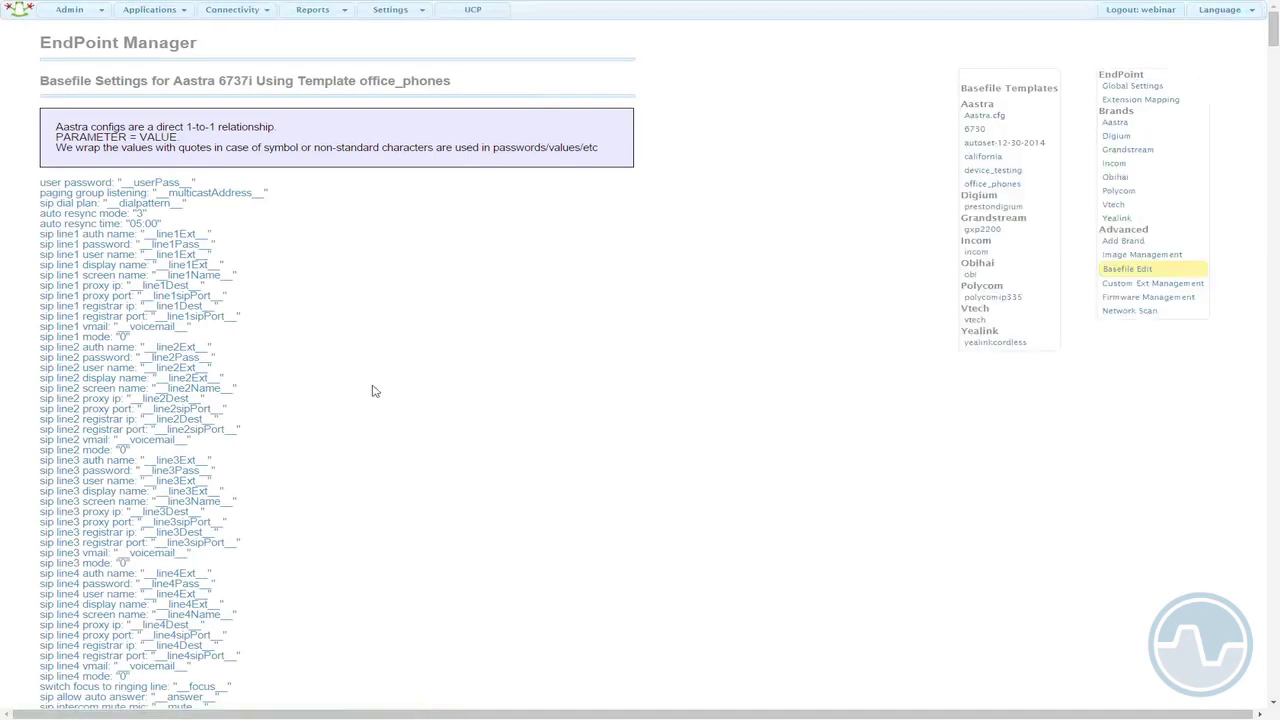
- Scroll to the admin password entry at the end of the 6737i basefile, then go to UCP
scroll(420, 378, down, 5)
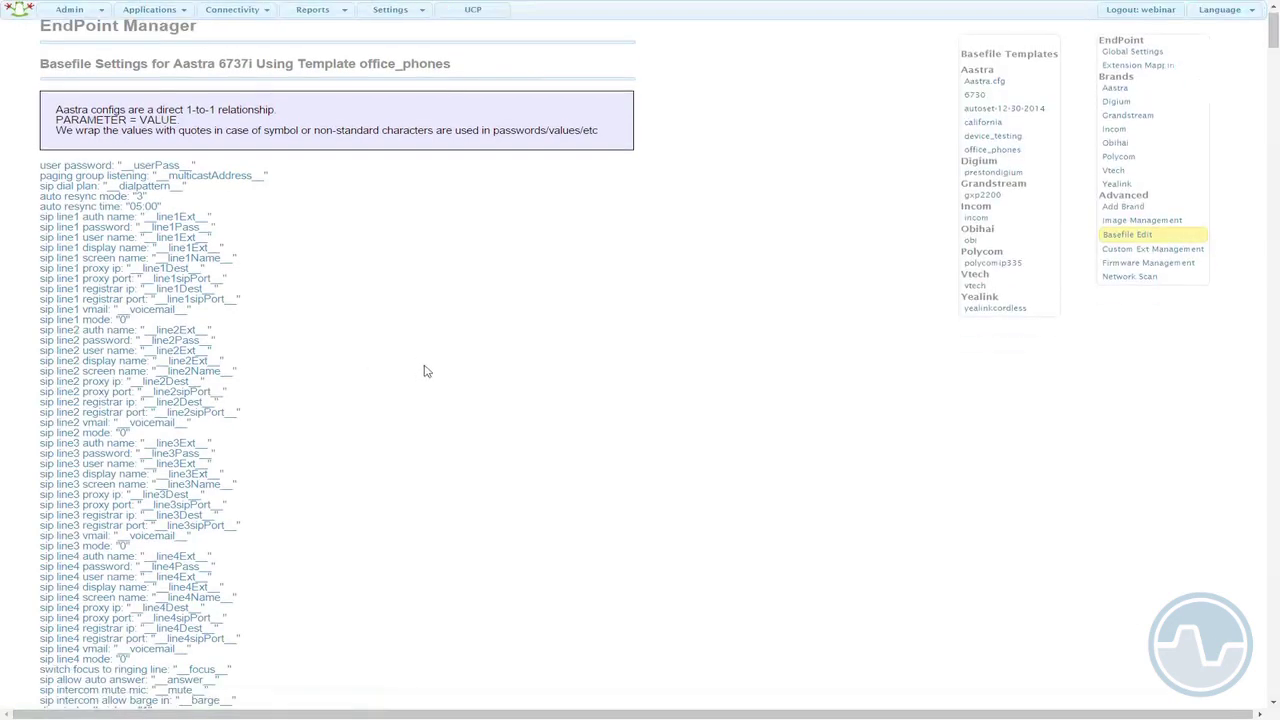
drag(1268, 92, 1269, 680)
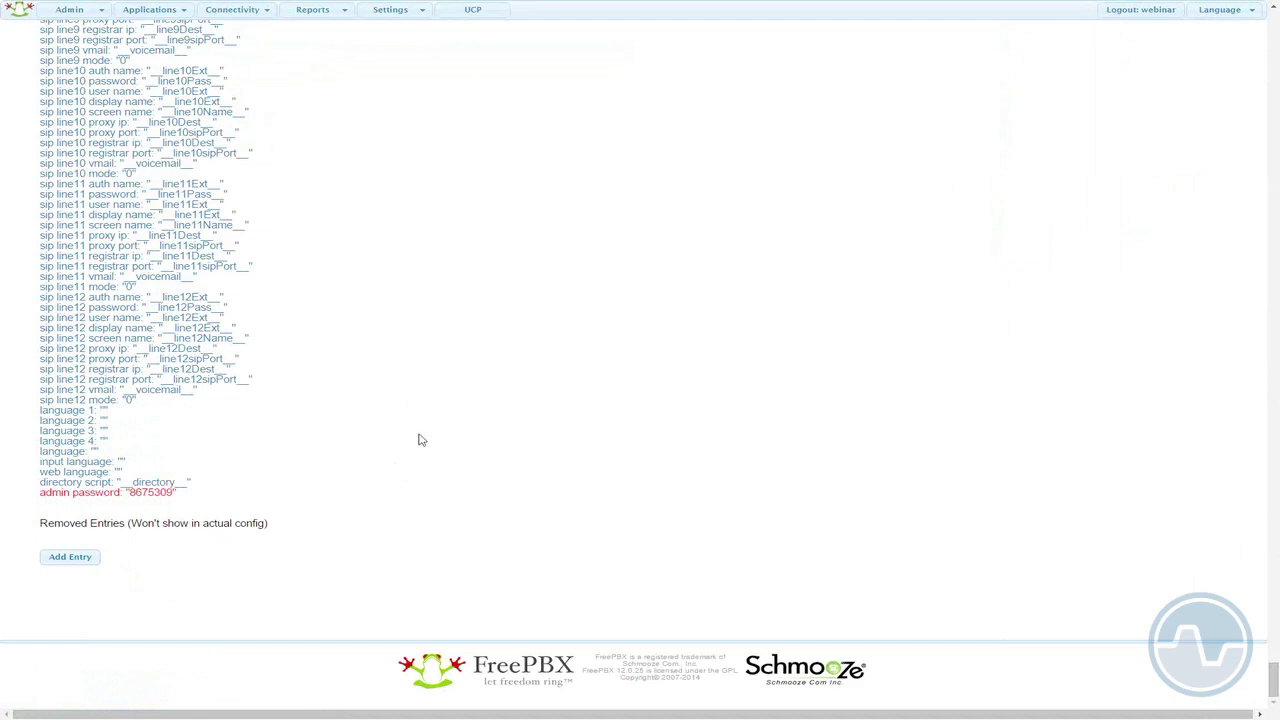
click(486, 15)
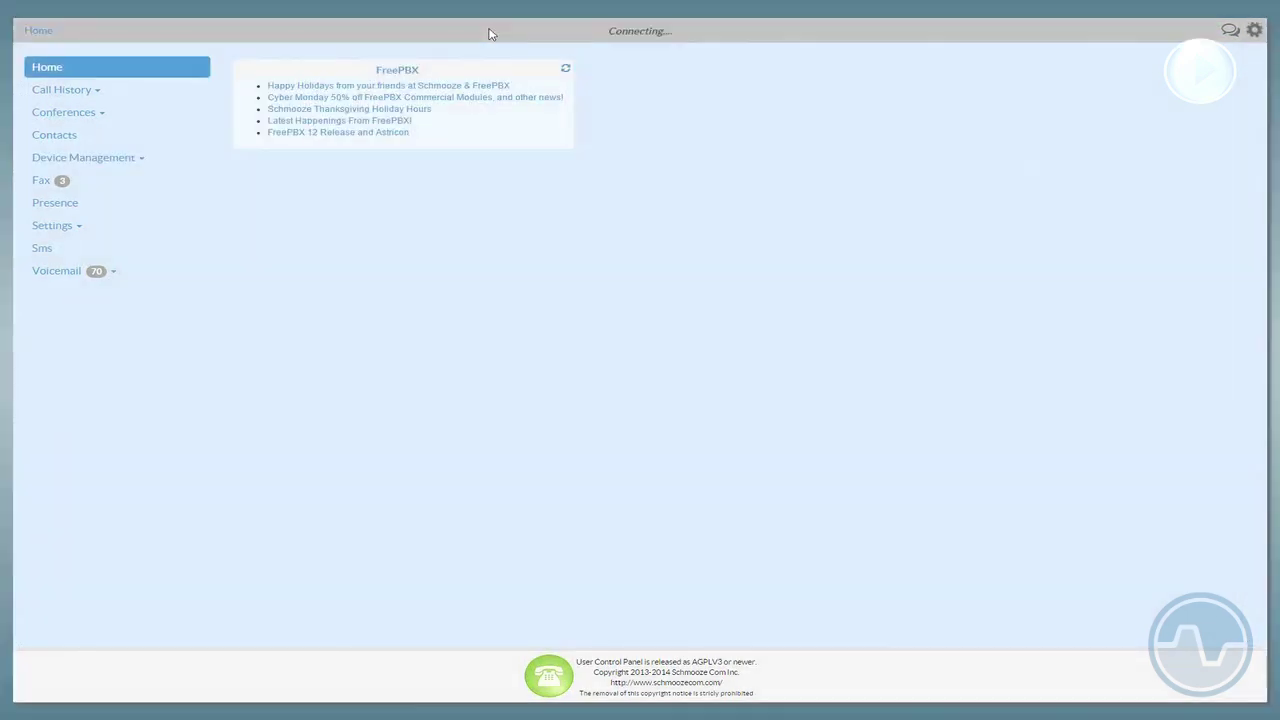
- Open Device Management for extension 5001's D70 and expand Line Key 2's type options
click(141, 161)
click(120, 183)
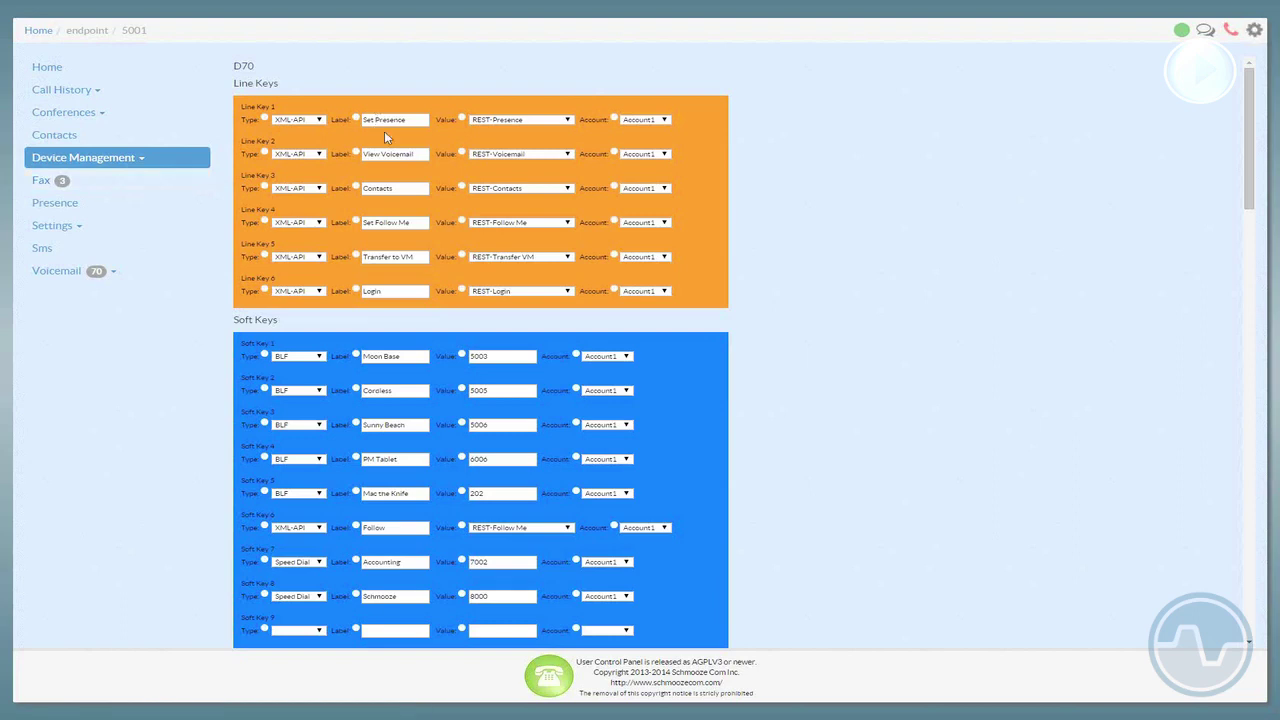
click(320, 155)
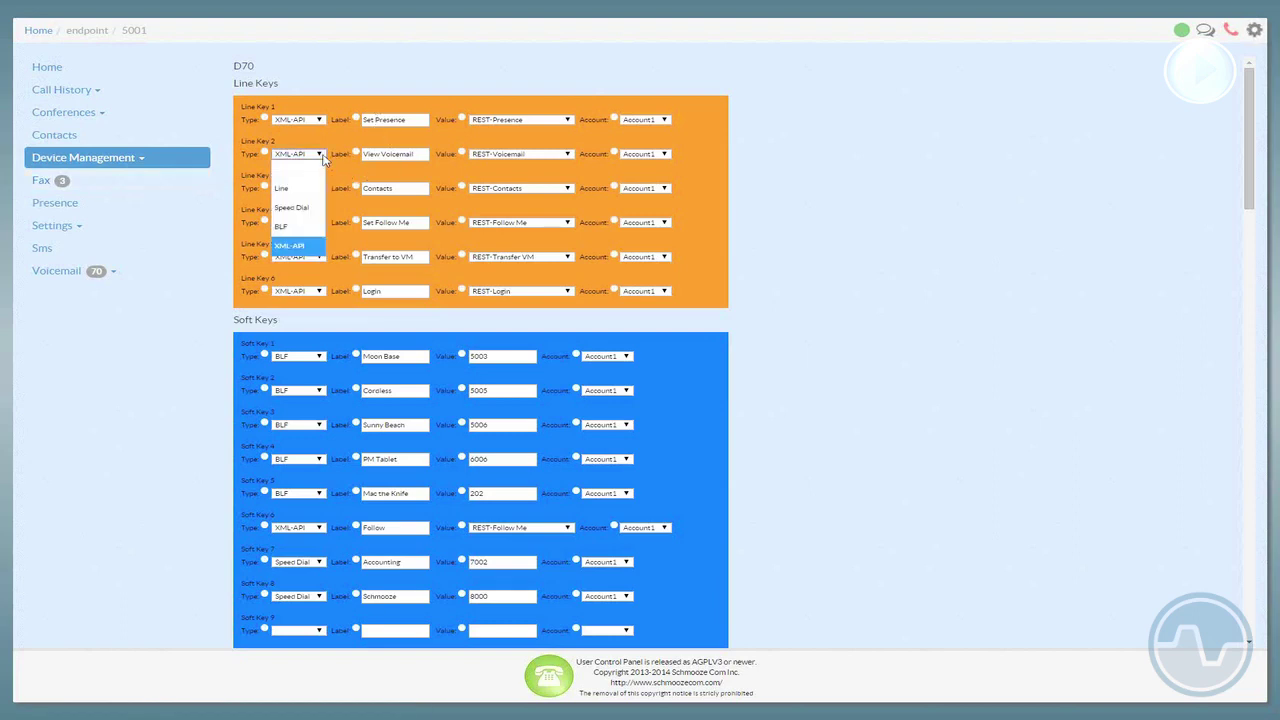
- Make Line Key 2 a BLF key and move the Cordless (5005) soft key above Moon Base (5003)
click(310, 227)
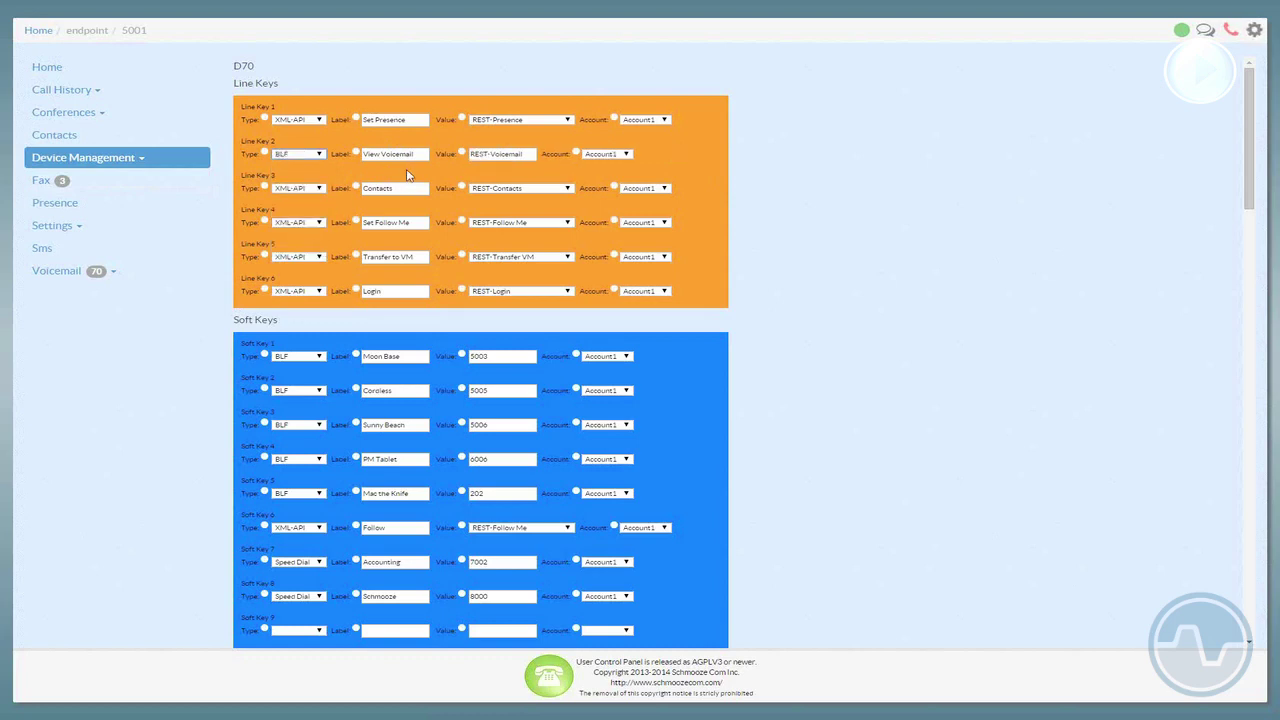
click(384, 356)
click(316, 392)
drag(334, 380, 348, 355)
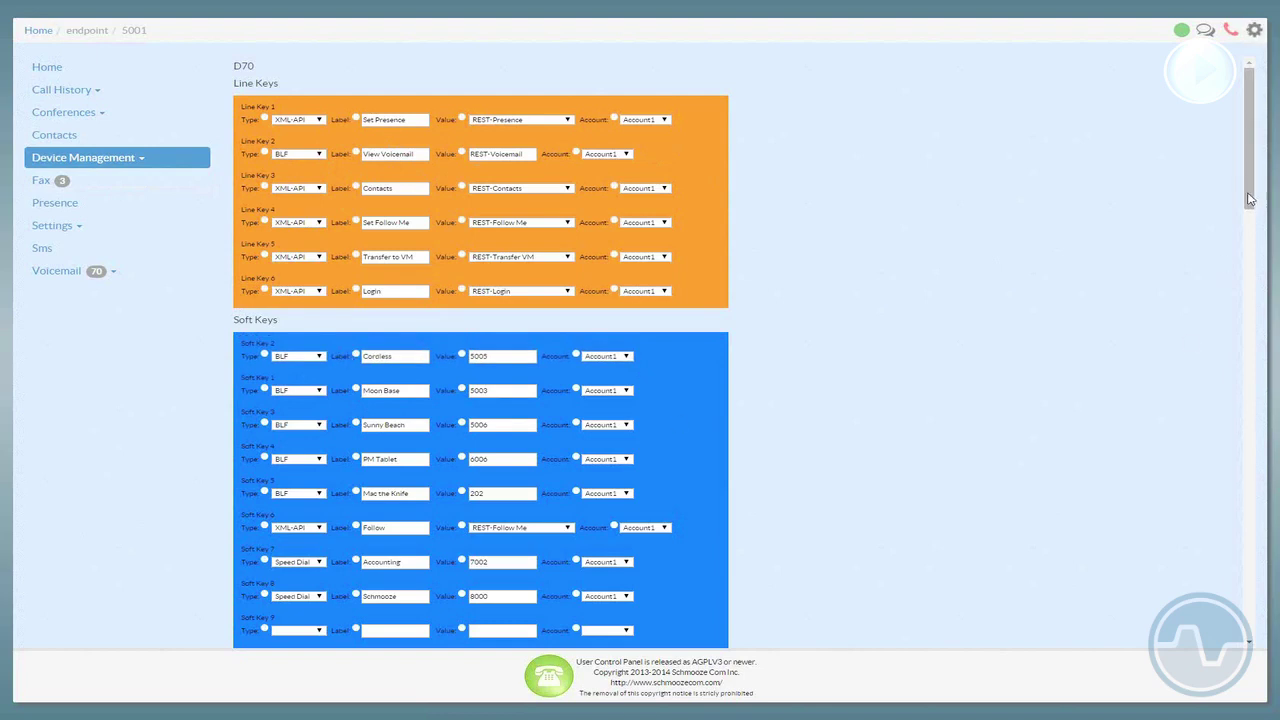
scroll(1256, 243, down, 2)
drag(1249, 145, 1249, 570)
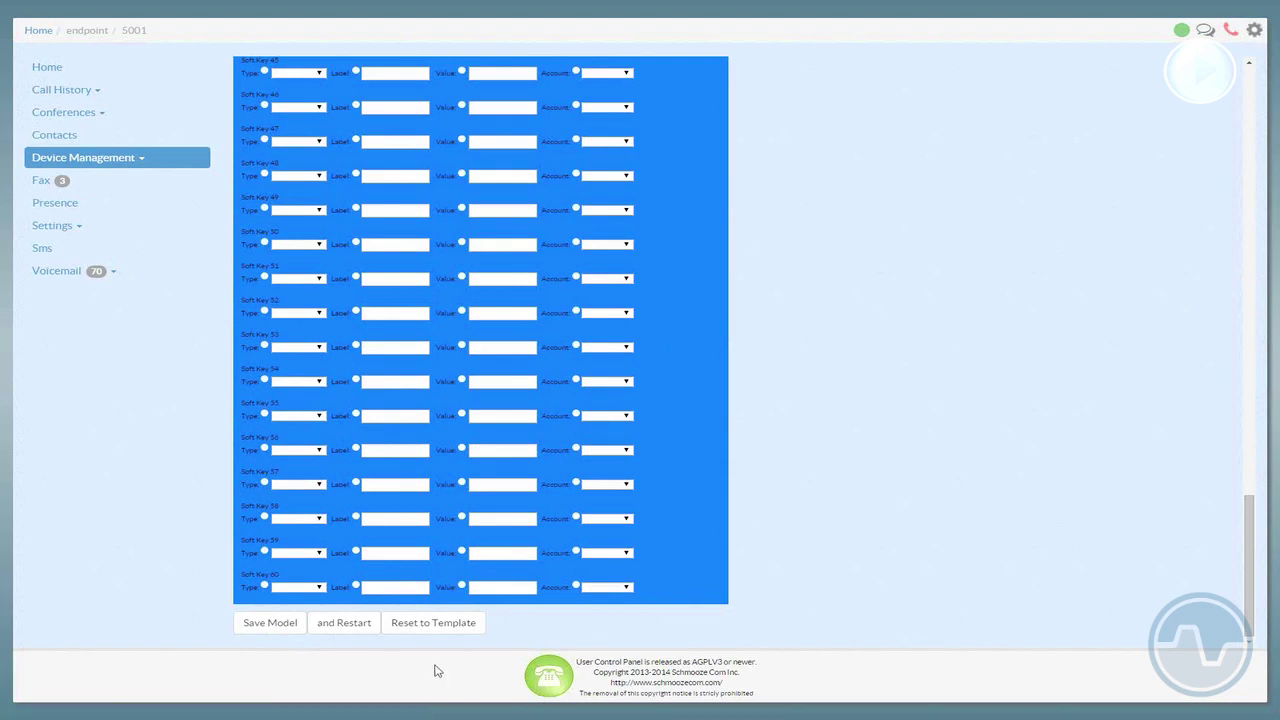